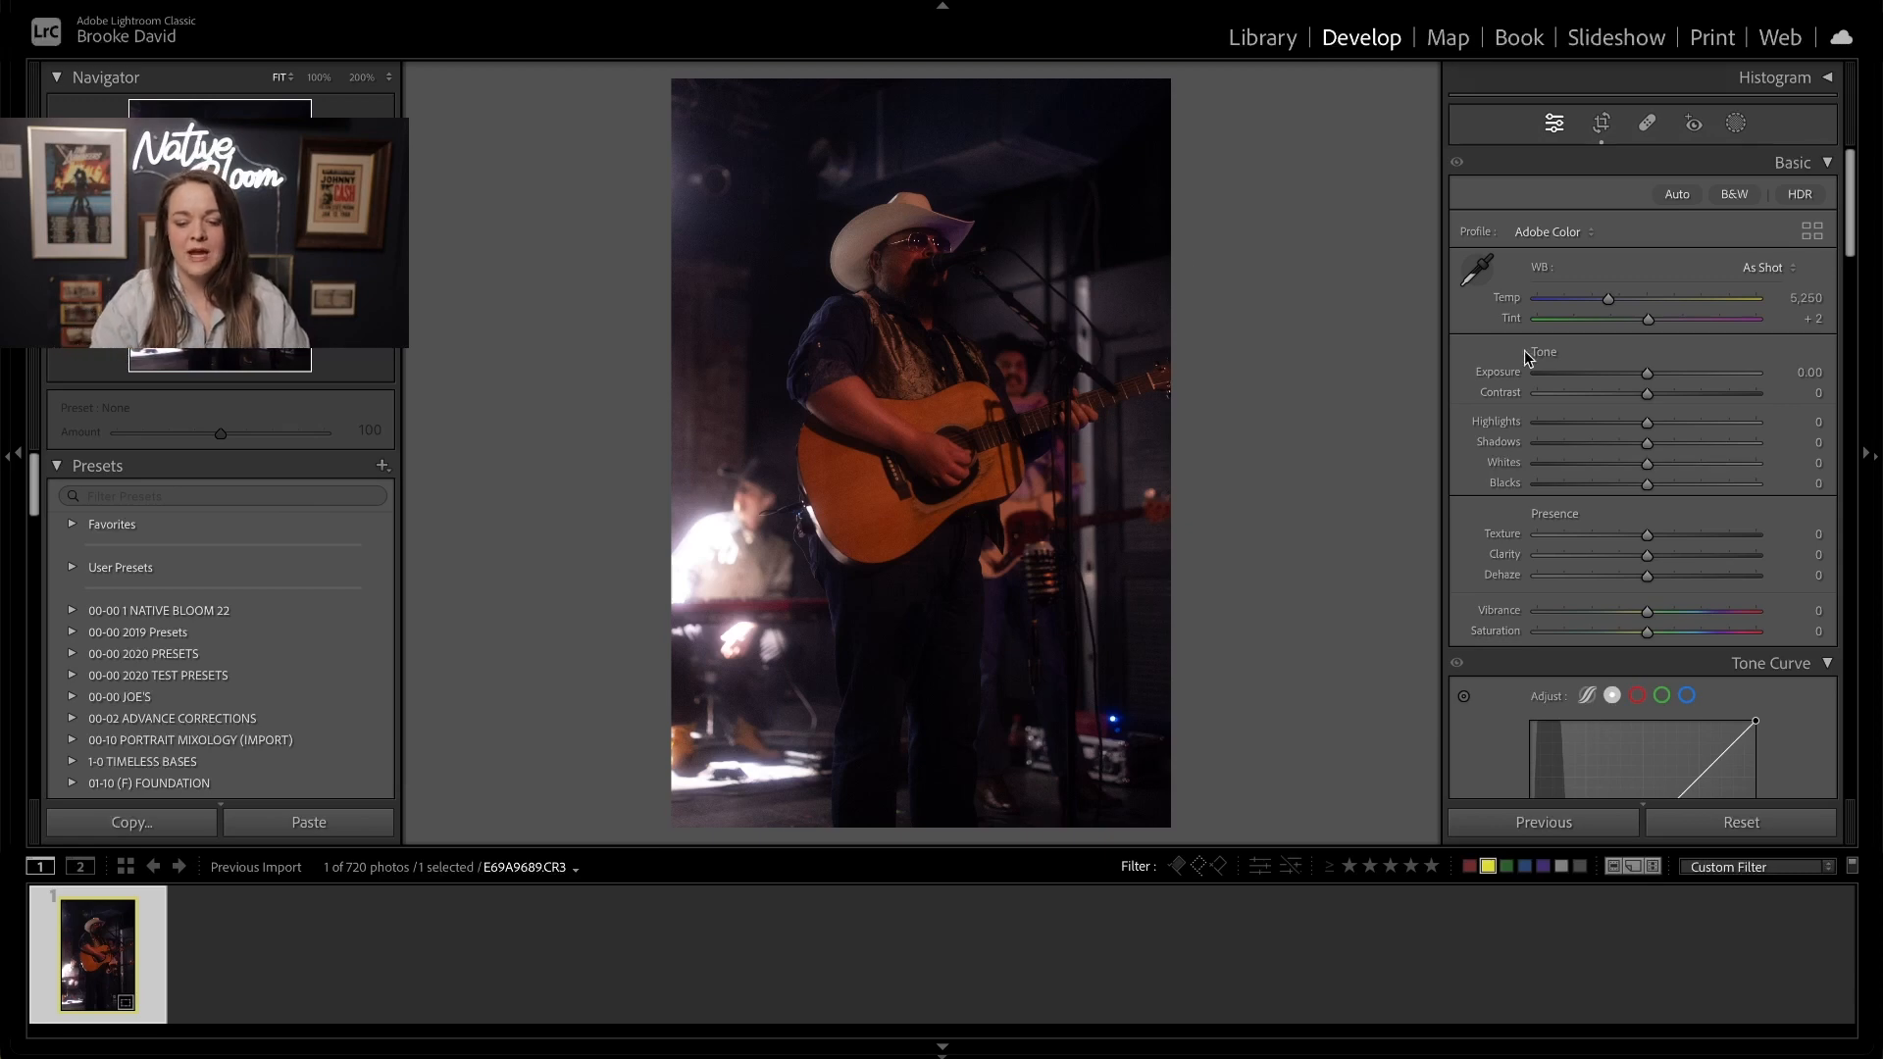
mouse_move(1671, 373)
left_mouse_down()
mouse_move(1697, 373)
mouse_move(1659, 374)
left_mouse_up()
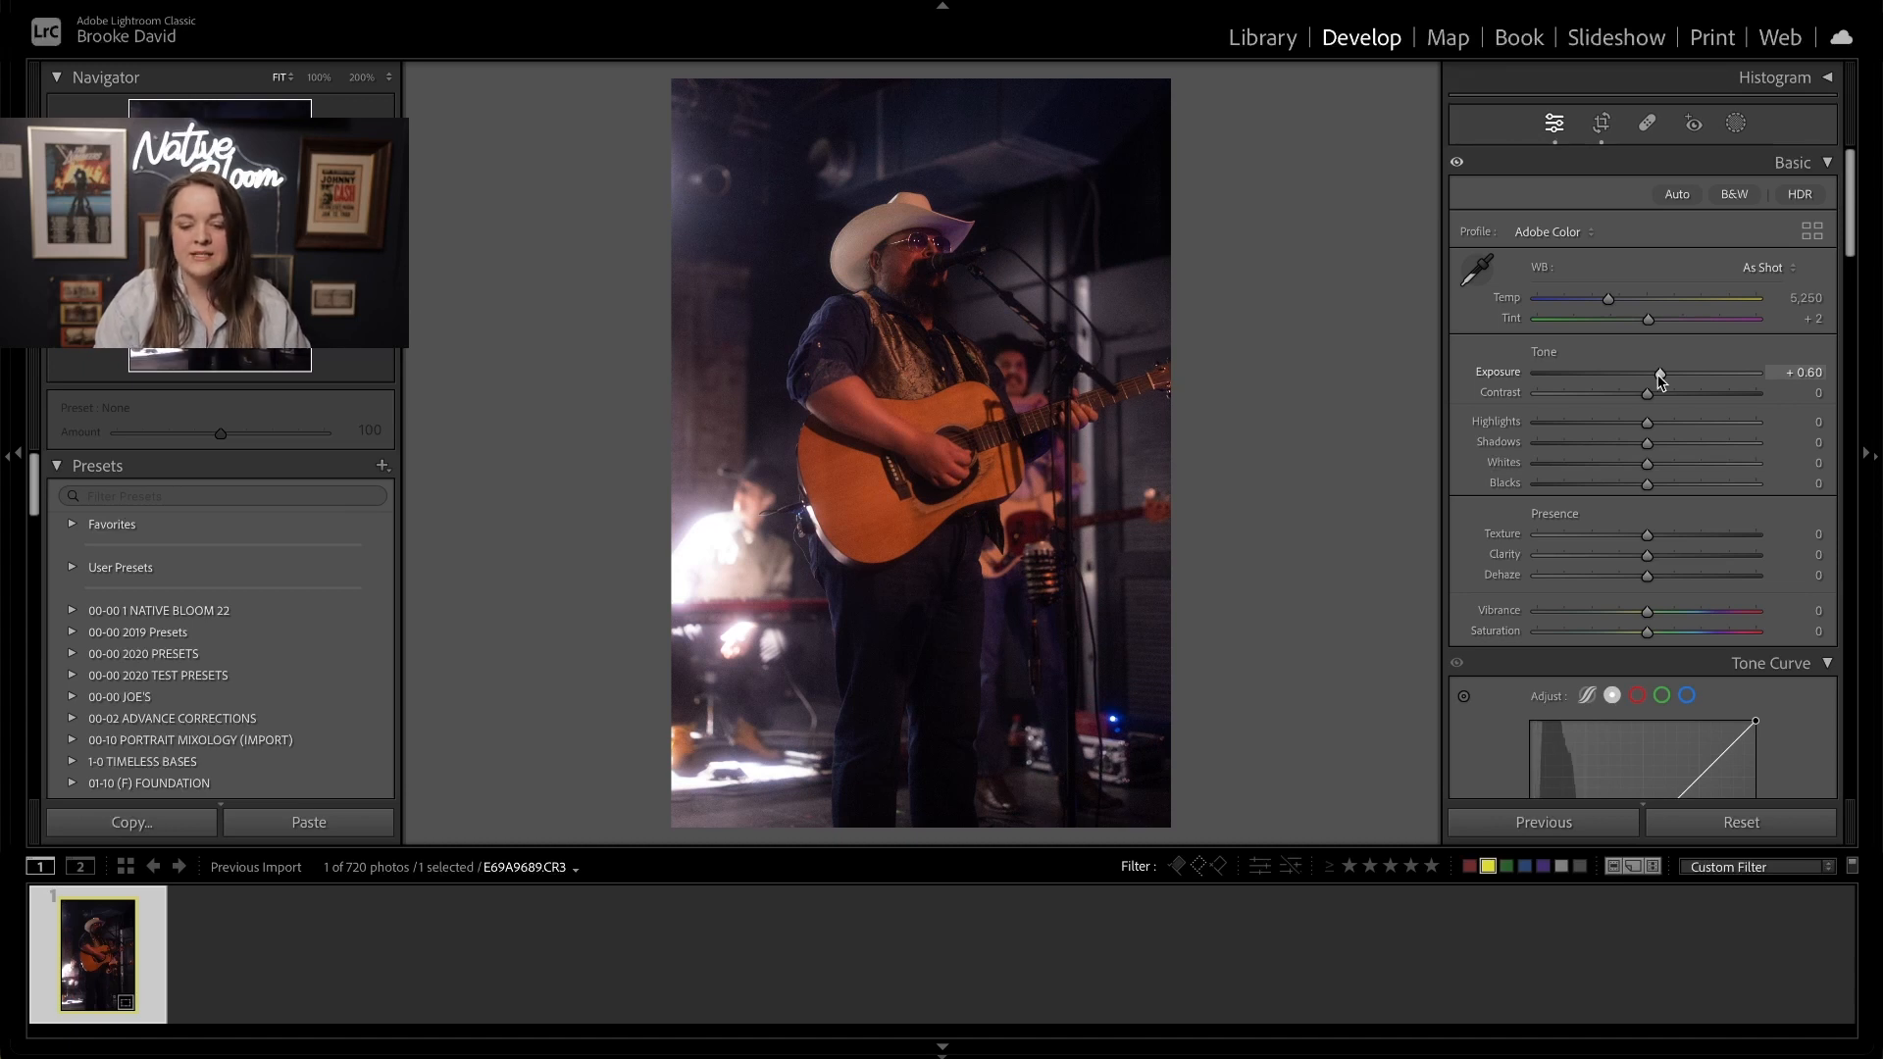
double_click(1520, 379)
key("i")
key("i")
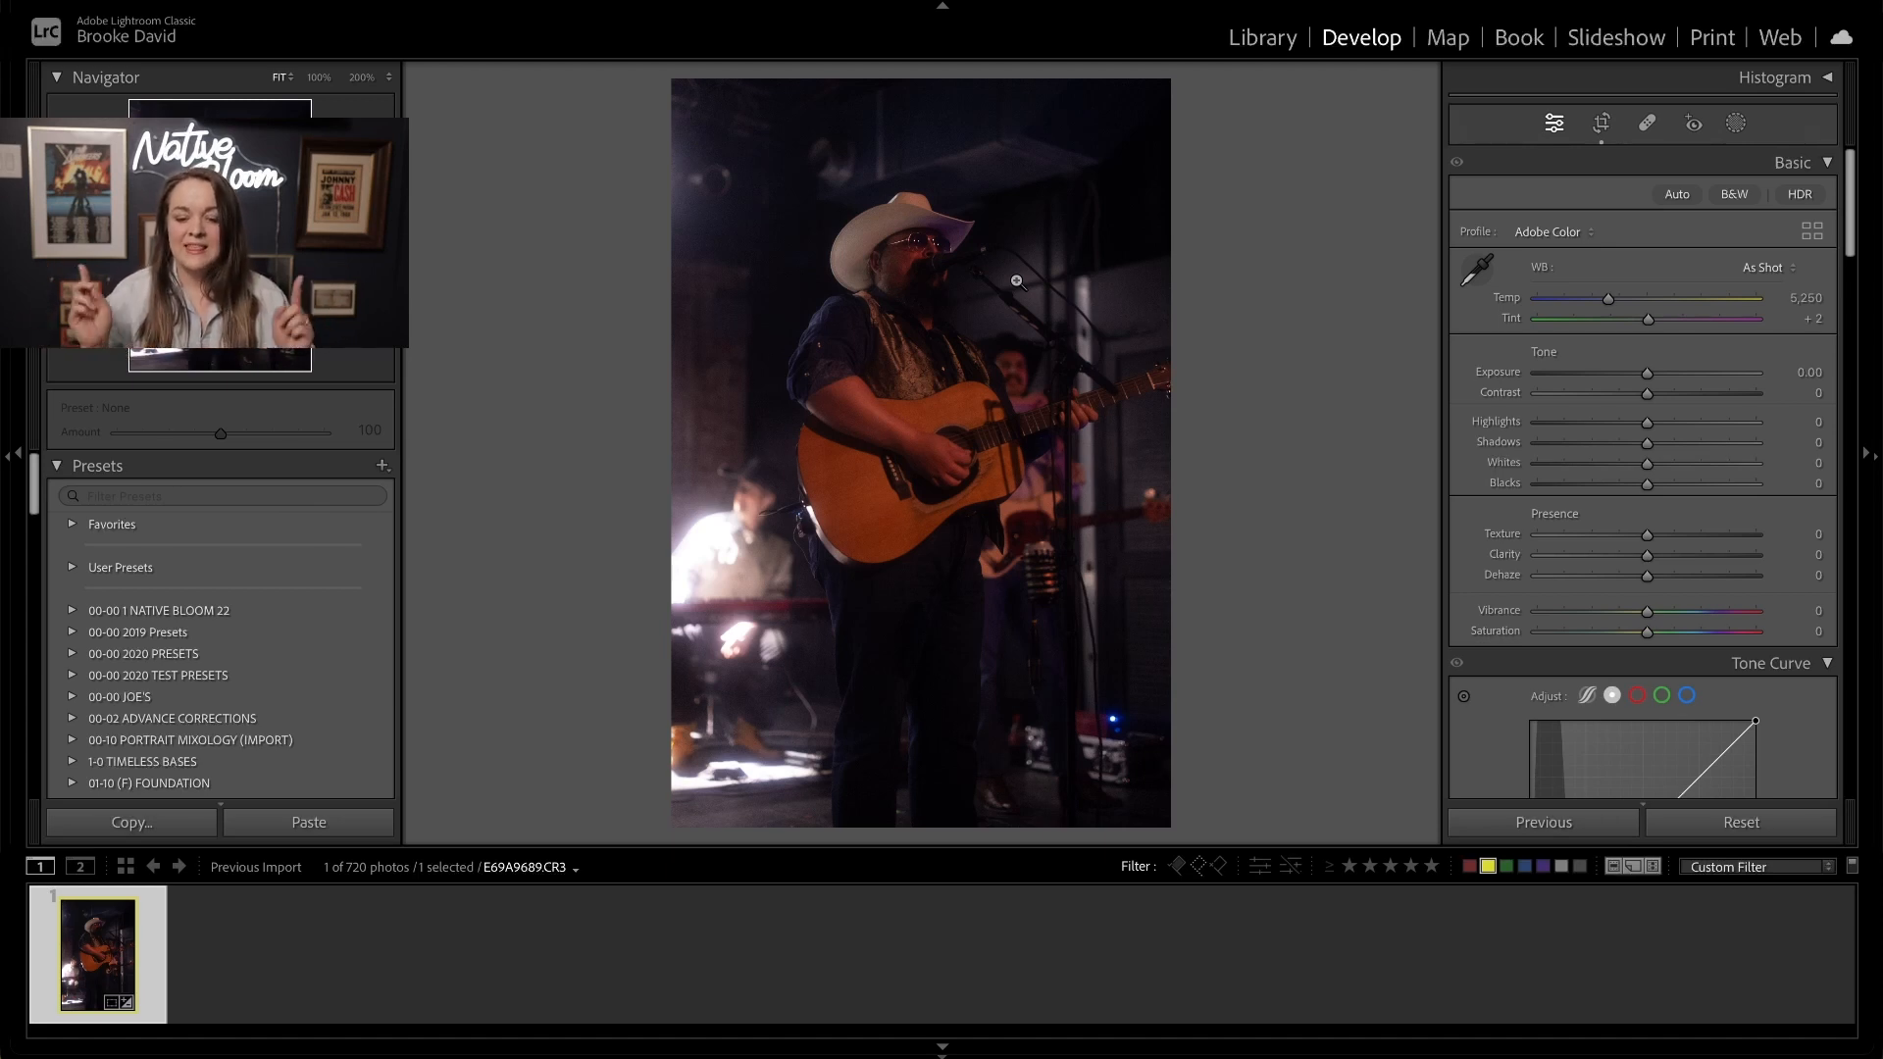
- Raise the photo's Exposure to +1.30 and inspect the grain around the singer's face at 100%
left_click_drag(1660, 374, 1676, 377)
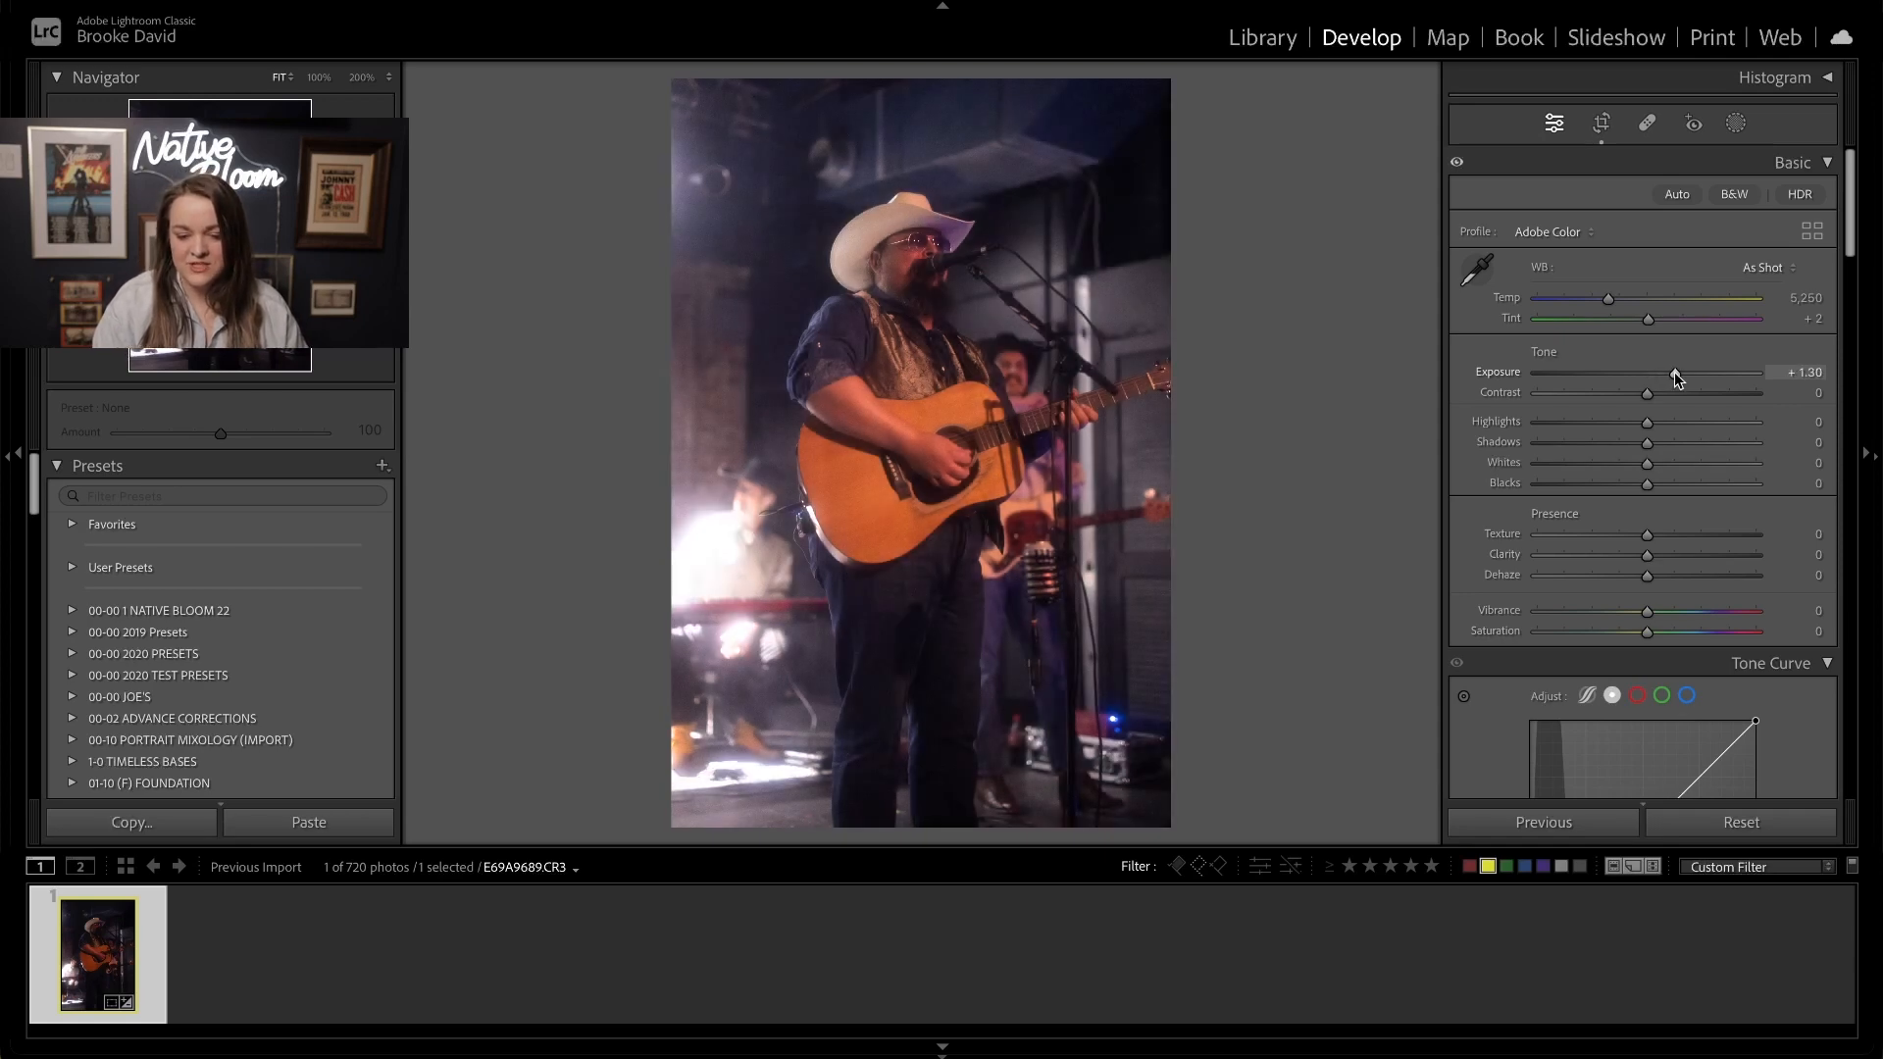
left_click(932, 245)
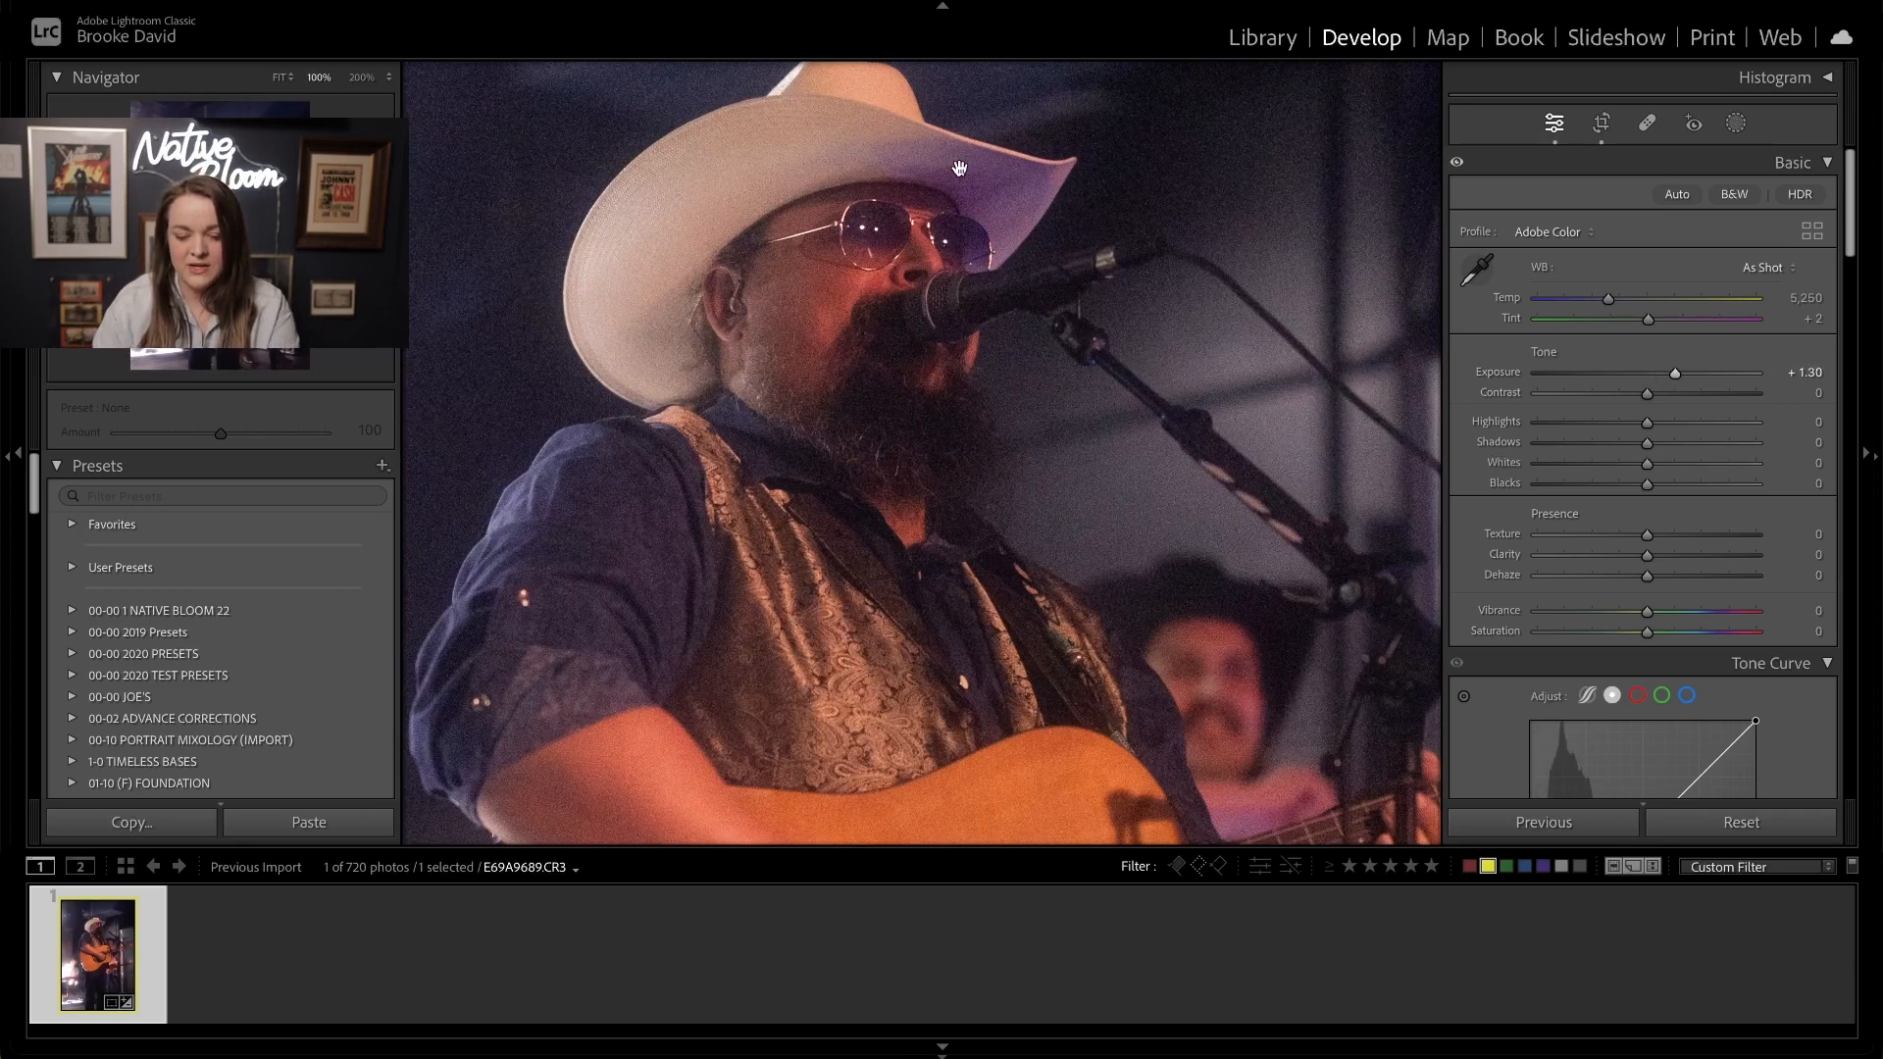
left_click_drag(959, 167, 873, 276)
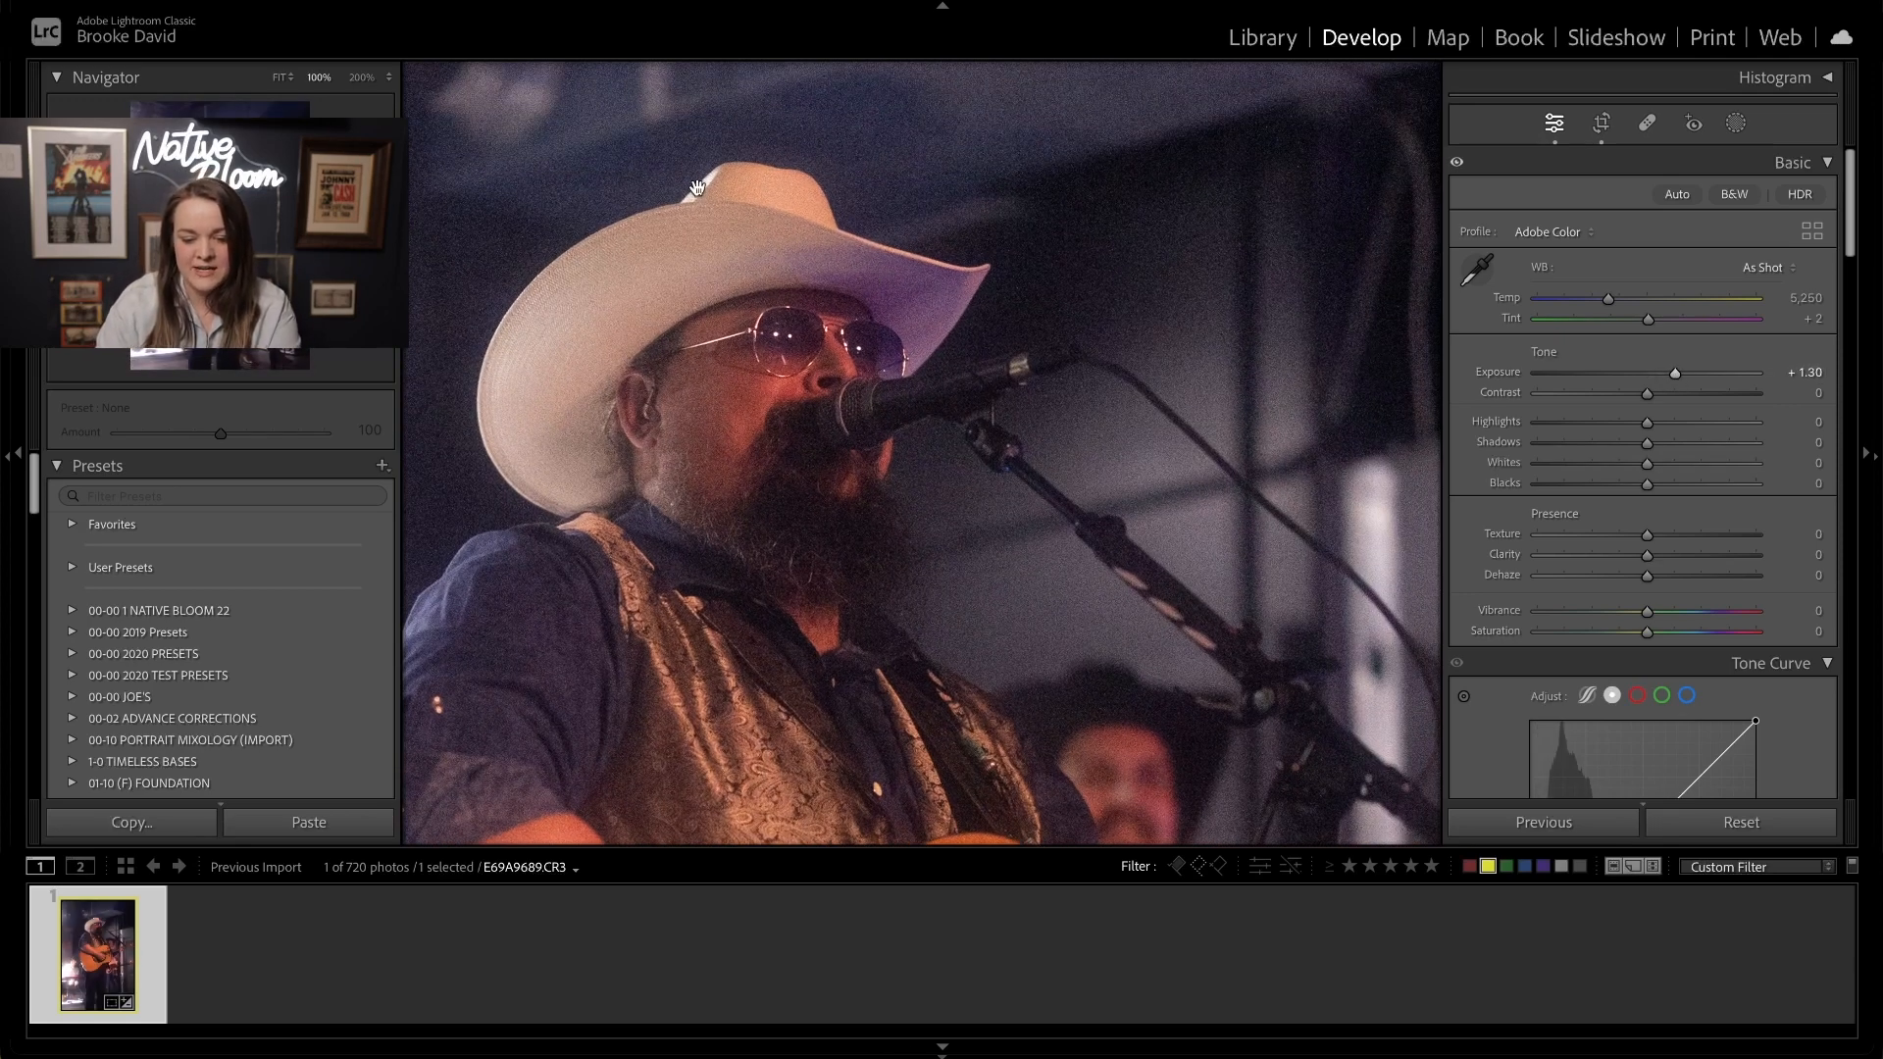
left_click_drag(843, 444, 889, 490)
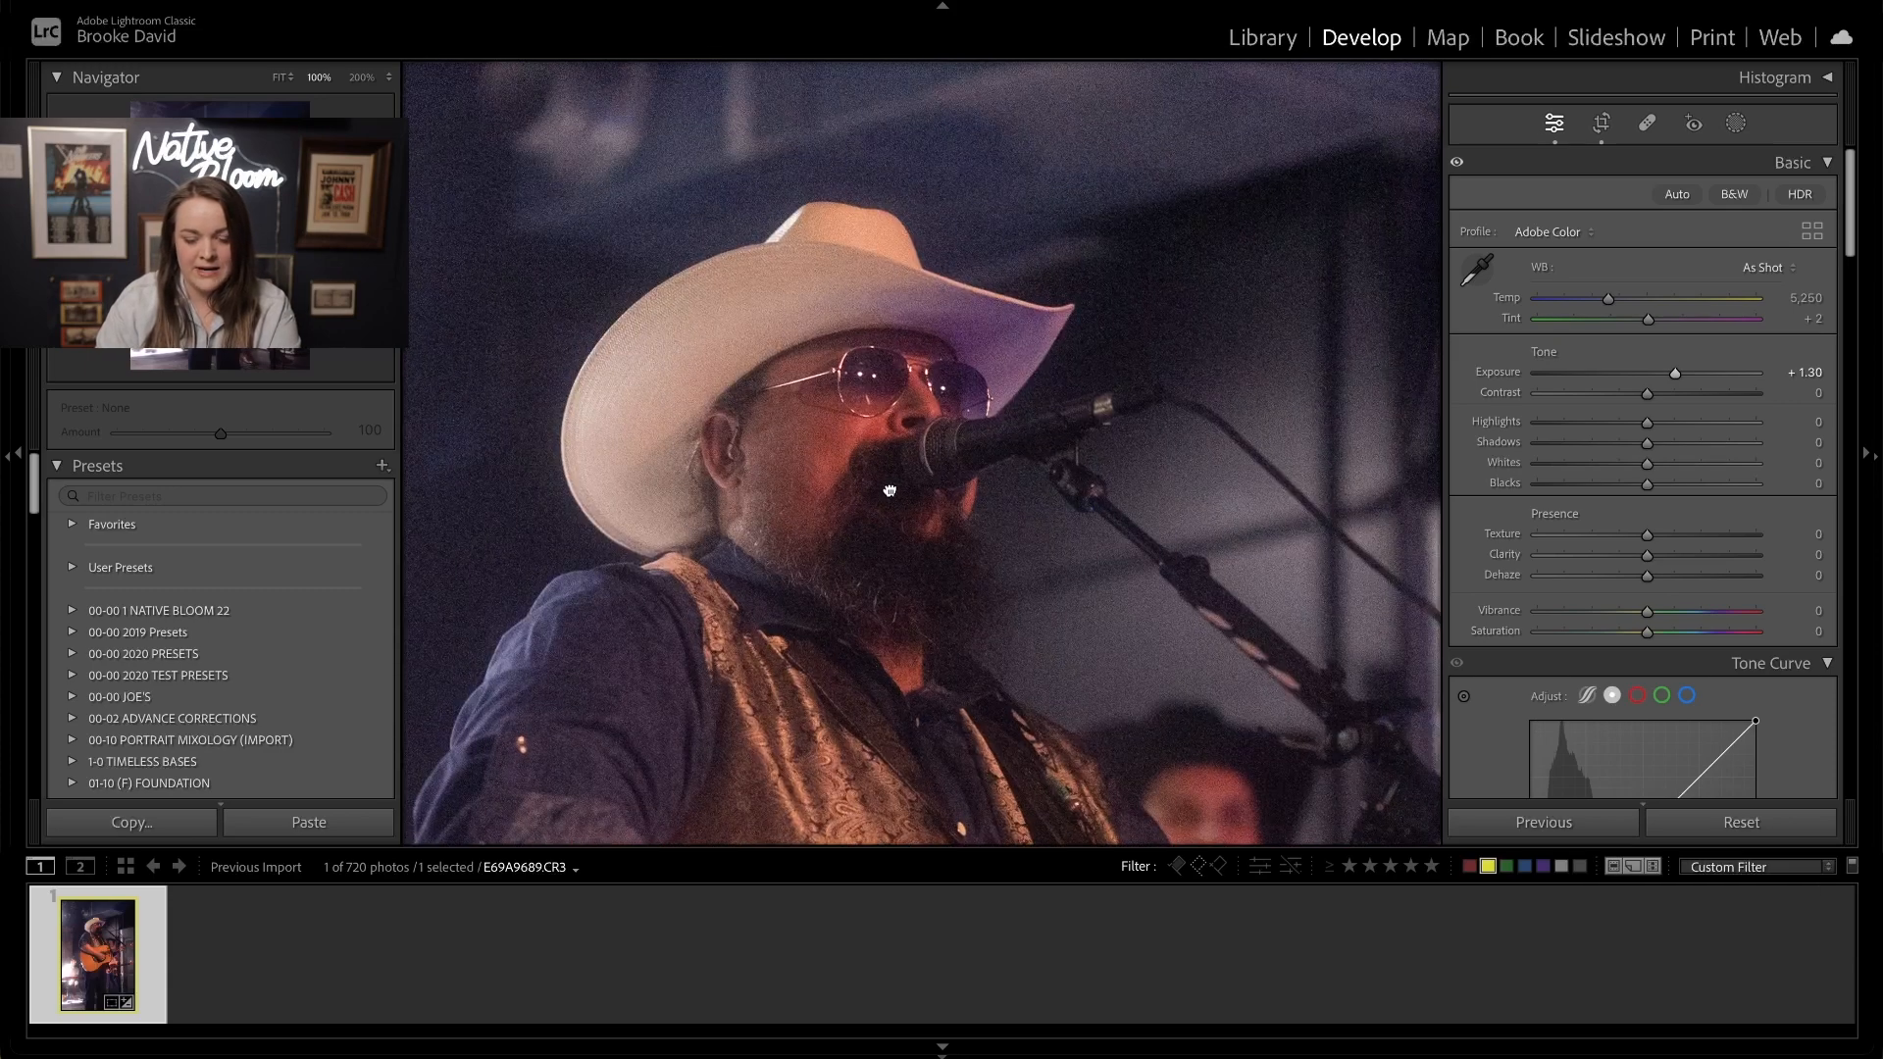
- Set the Sharpening Amount in the Detail settings to 62
scroll(1569, 397, "down", 5)
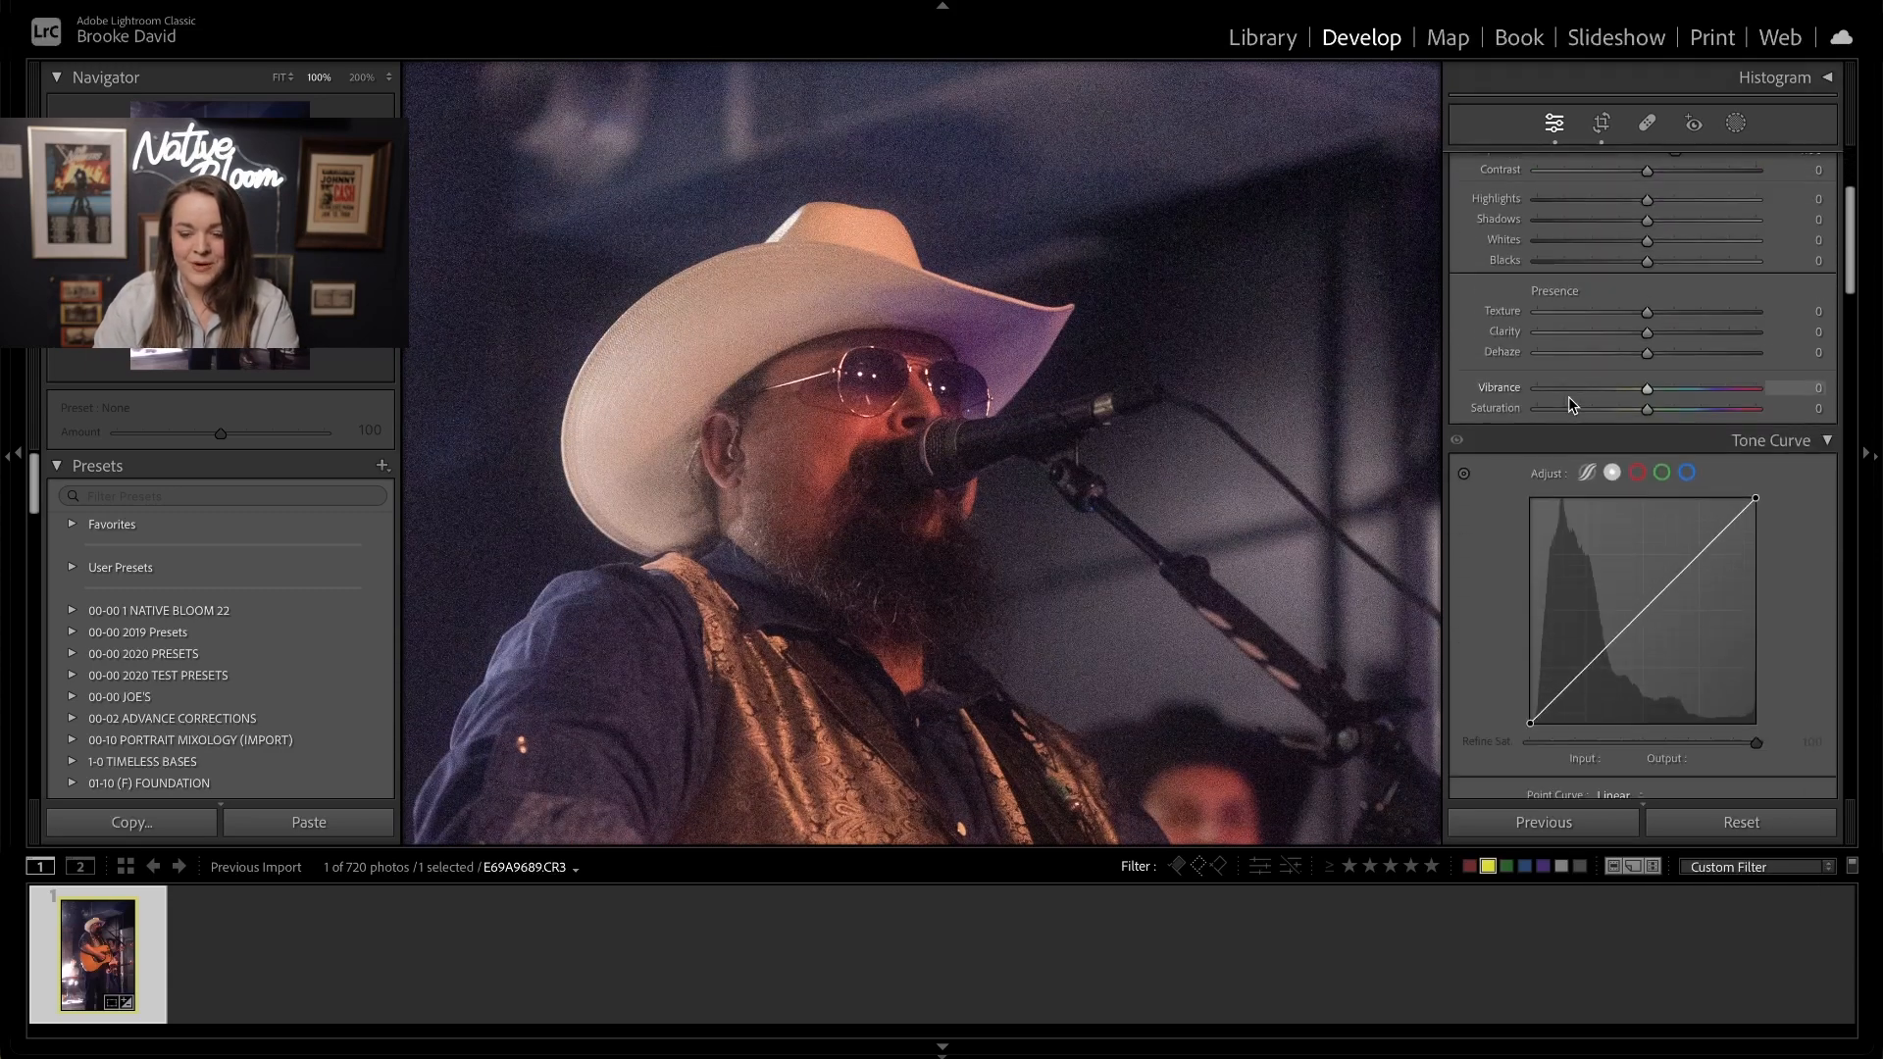
scroll(1568, 404, "down", 15)
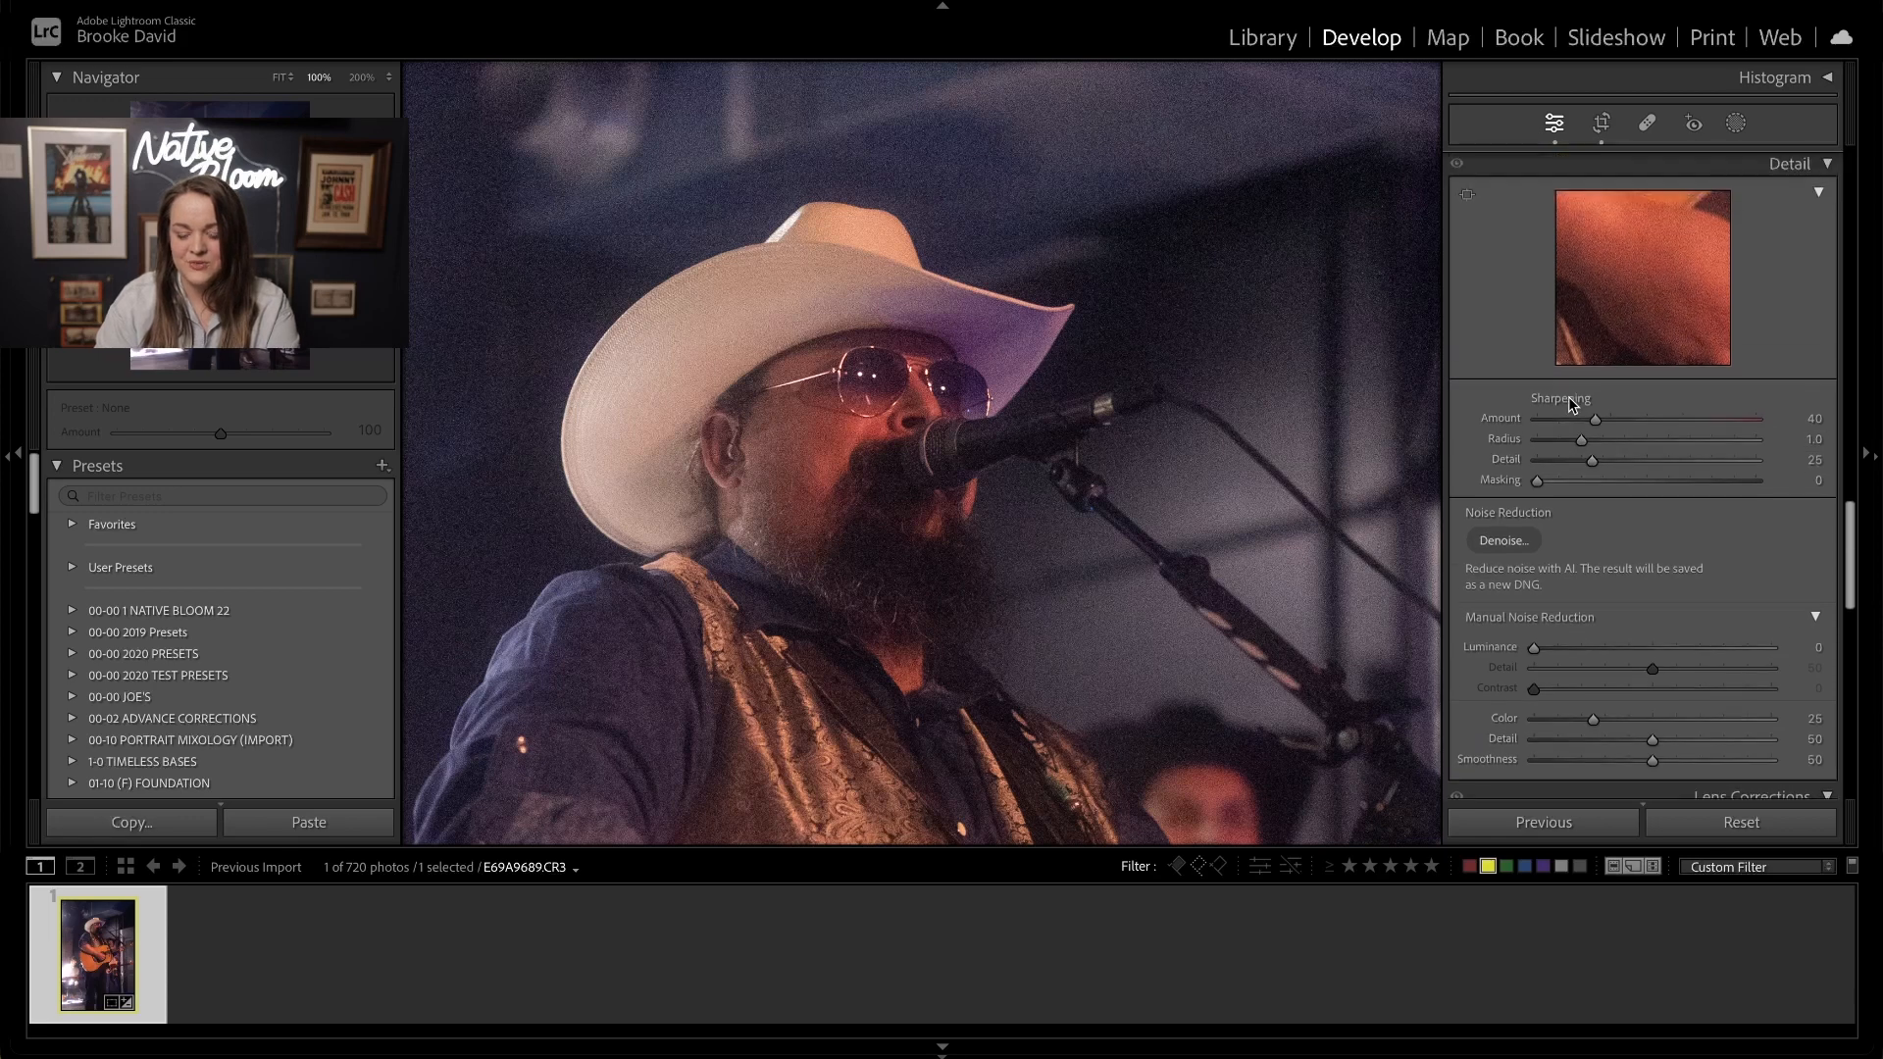
scroll(1571, 403, "up", 2)
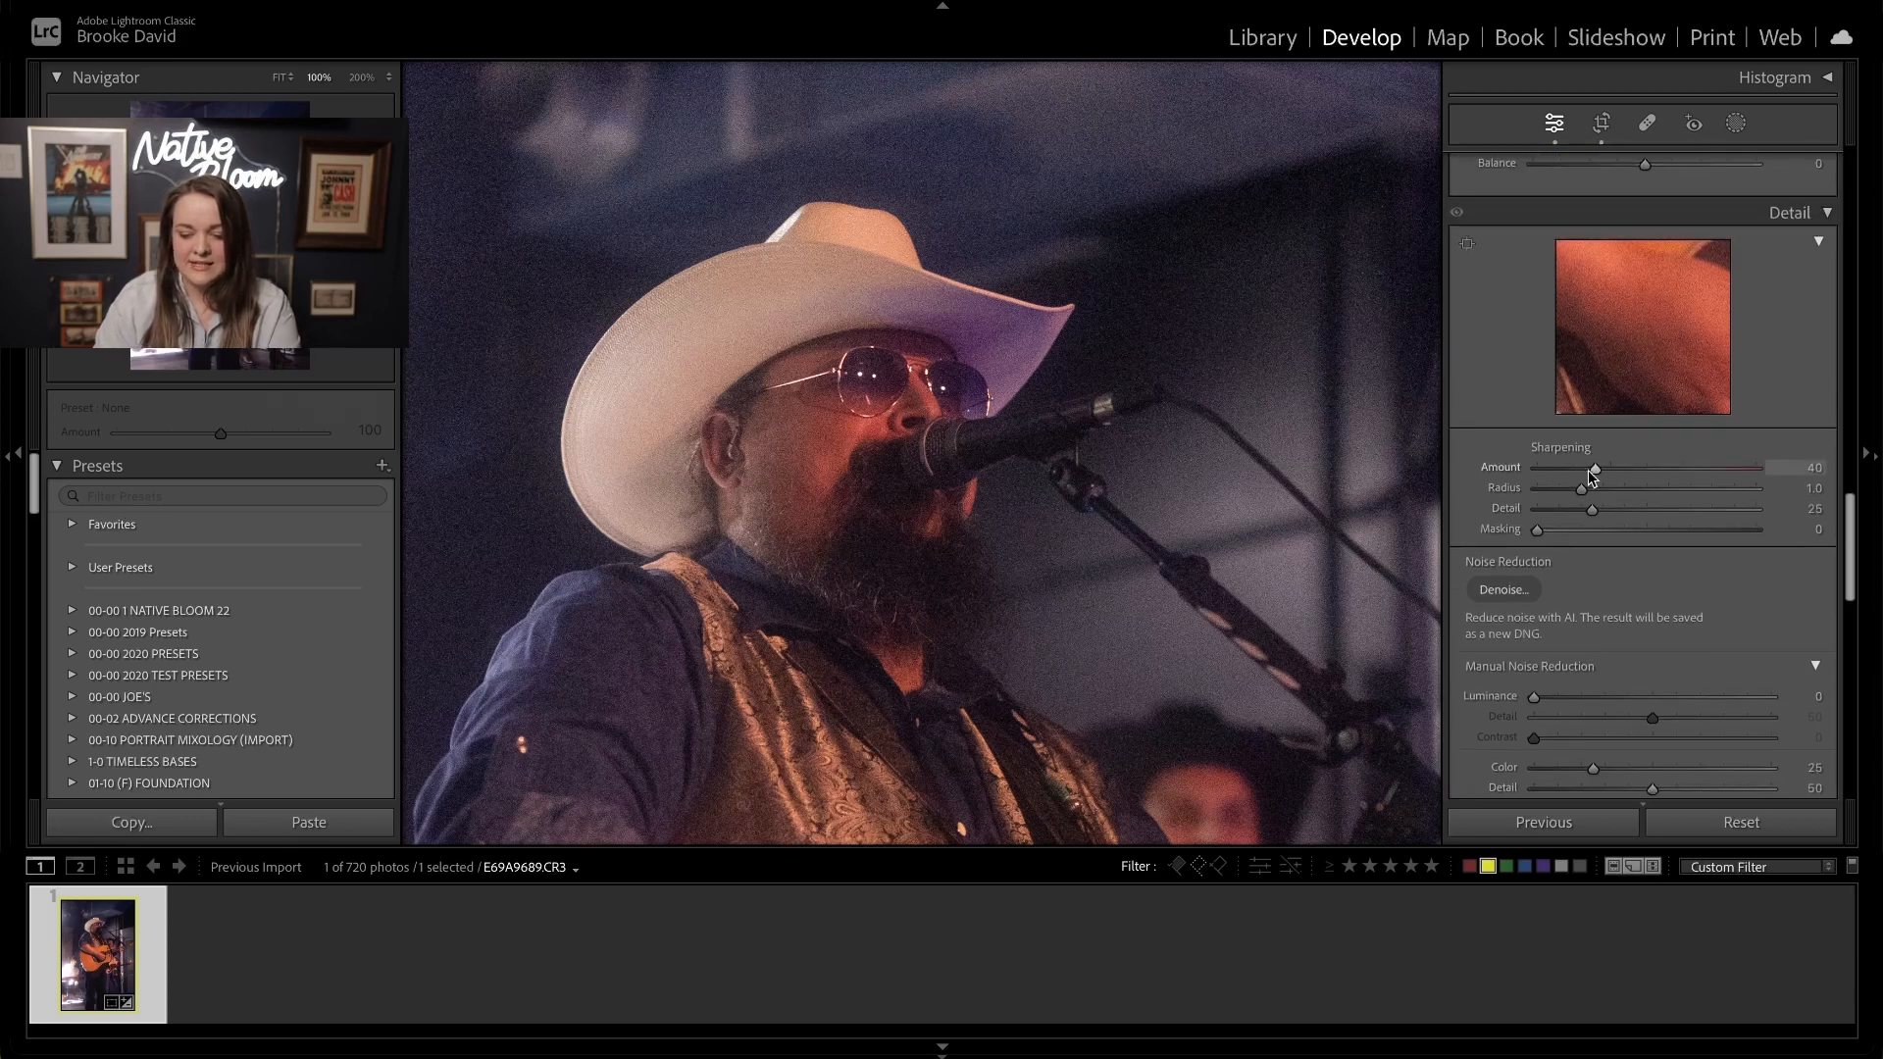
left_click_drag(1595, 469, 1646, 473)
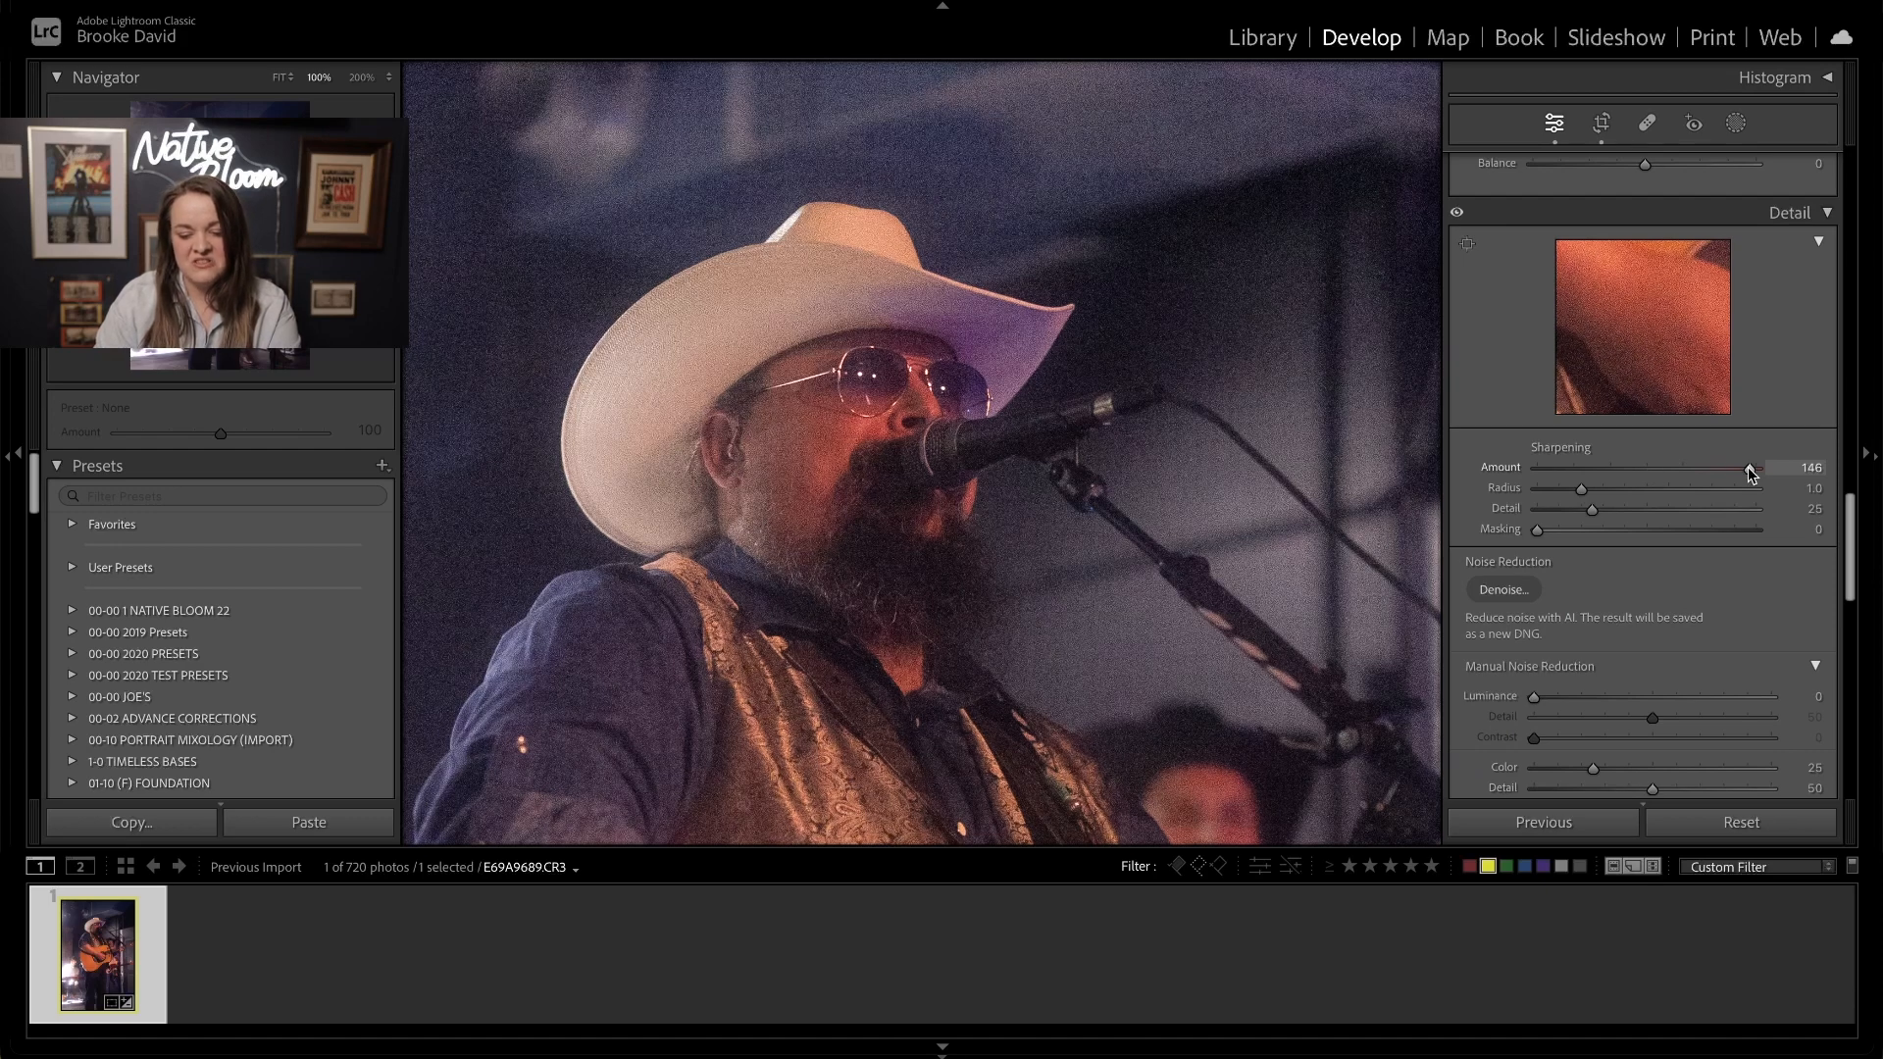
left_click_drag(1748, 467, 1627, 472)
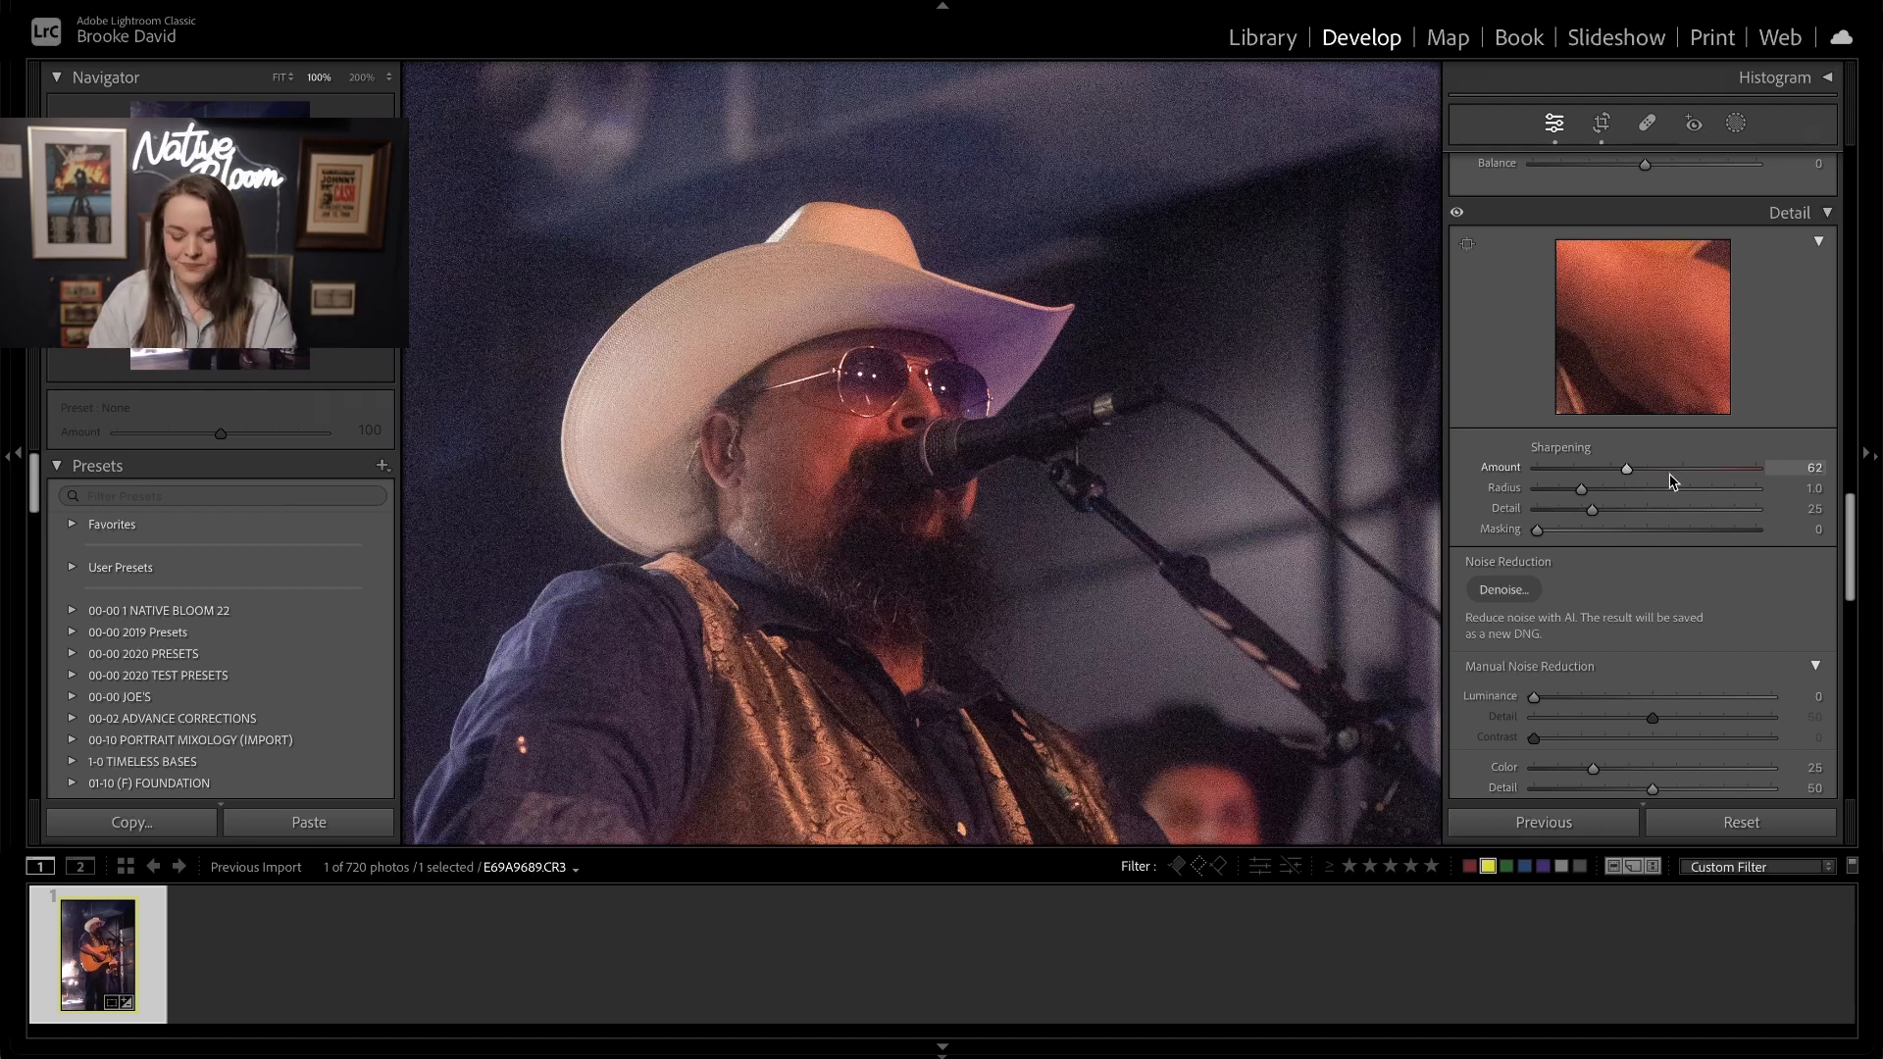
- Set the Sharpening Masking to 86 while previewing the edge mask, so only the main edges are sharpened
key("Page_Up")
scroll(1663, 471, "down", 3)
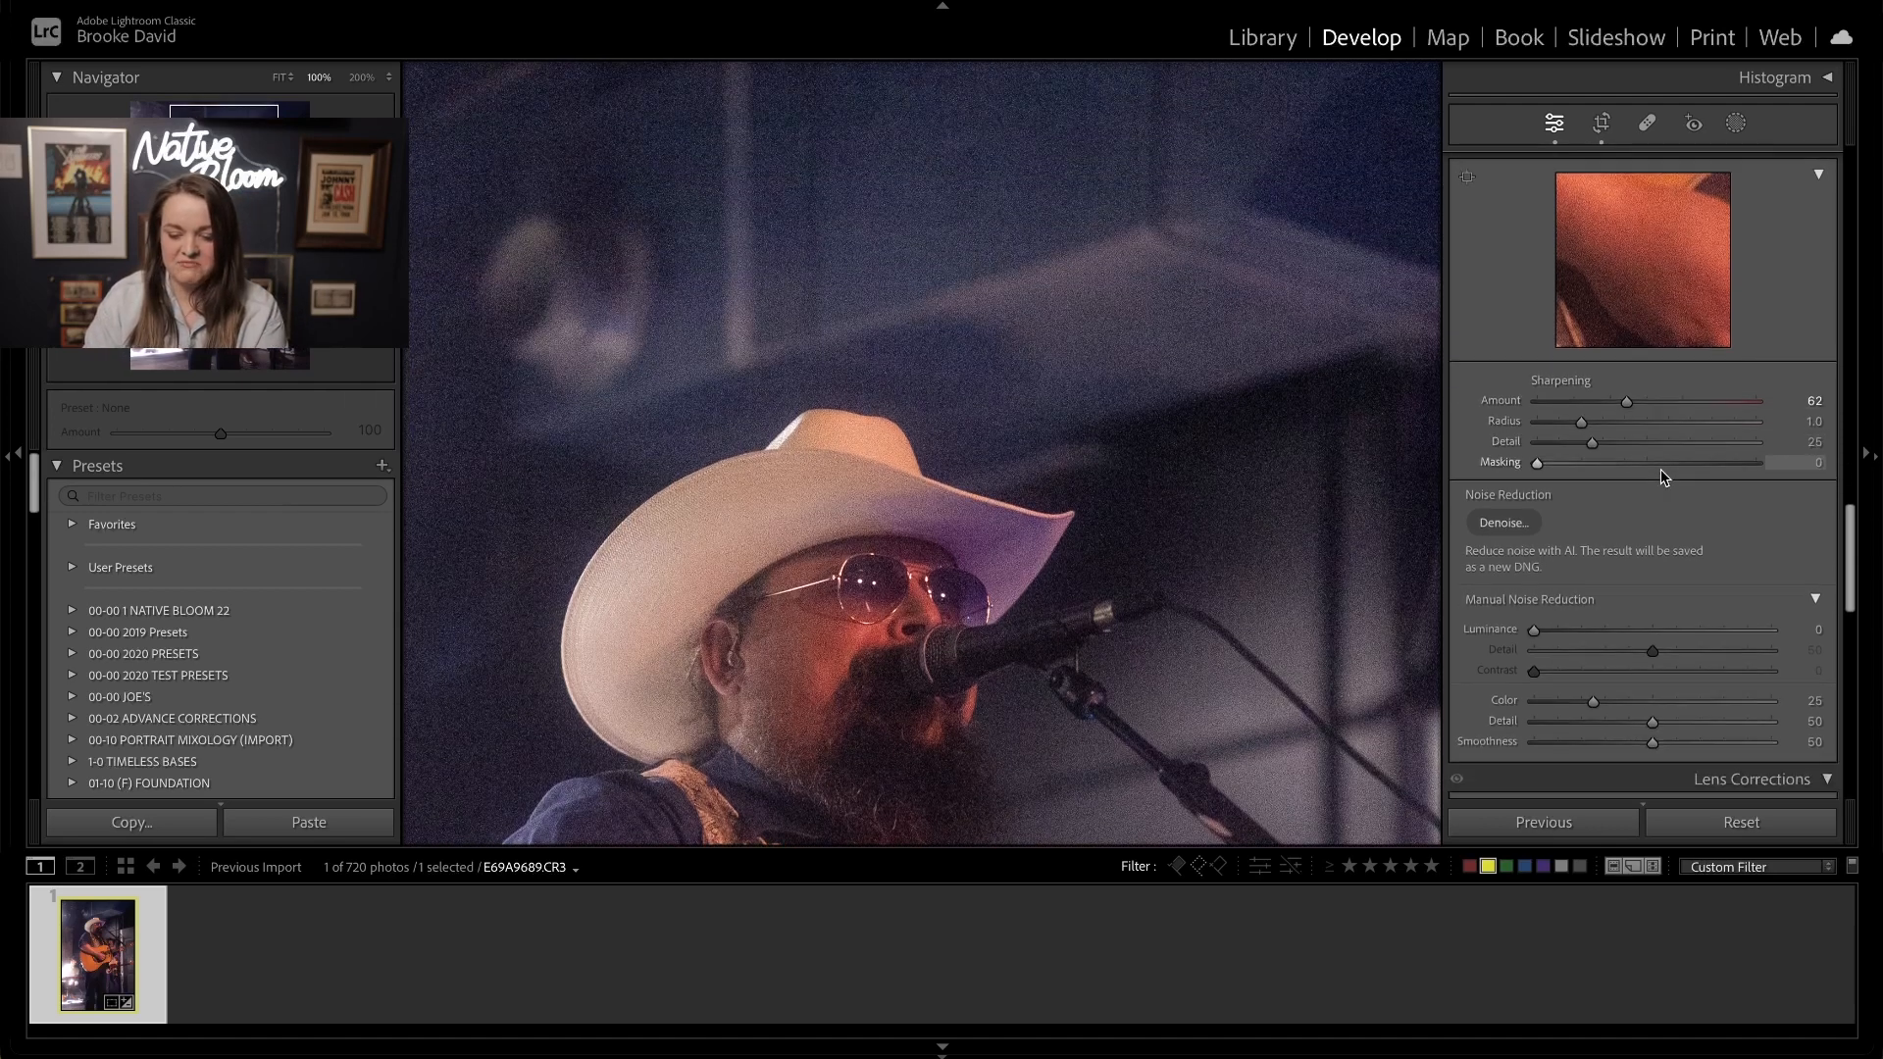
scroll(1198, 433, "down", 3)
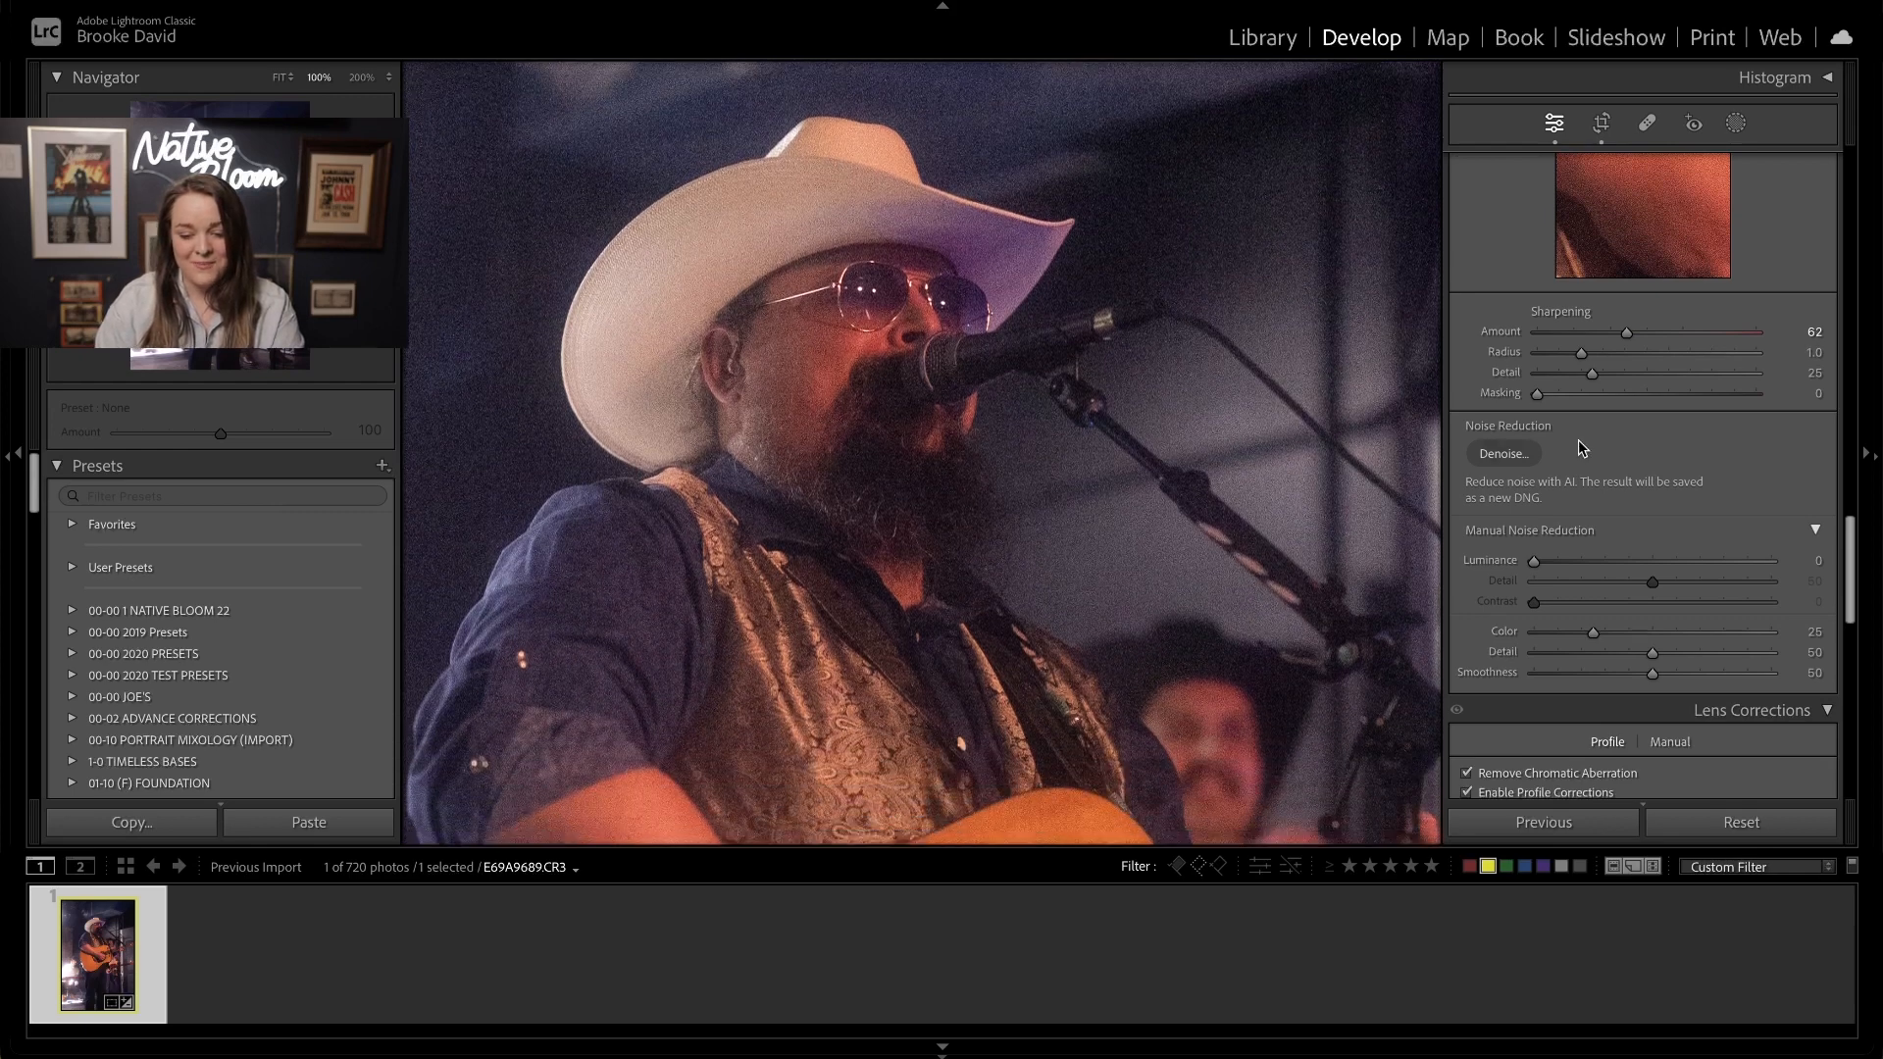
scroll(1538, 394, "down", 1)
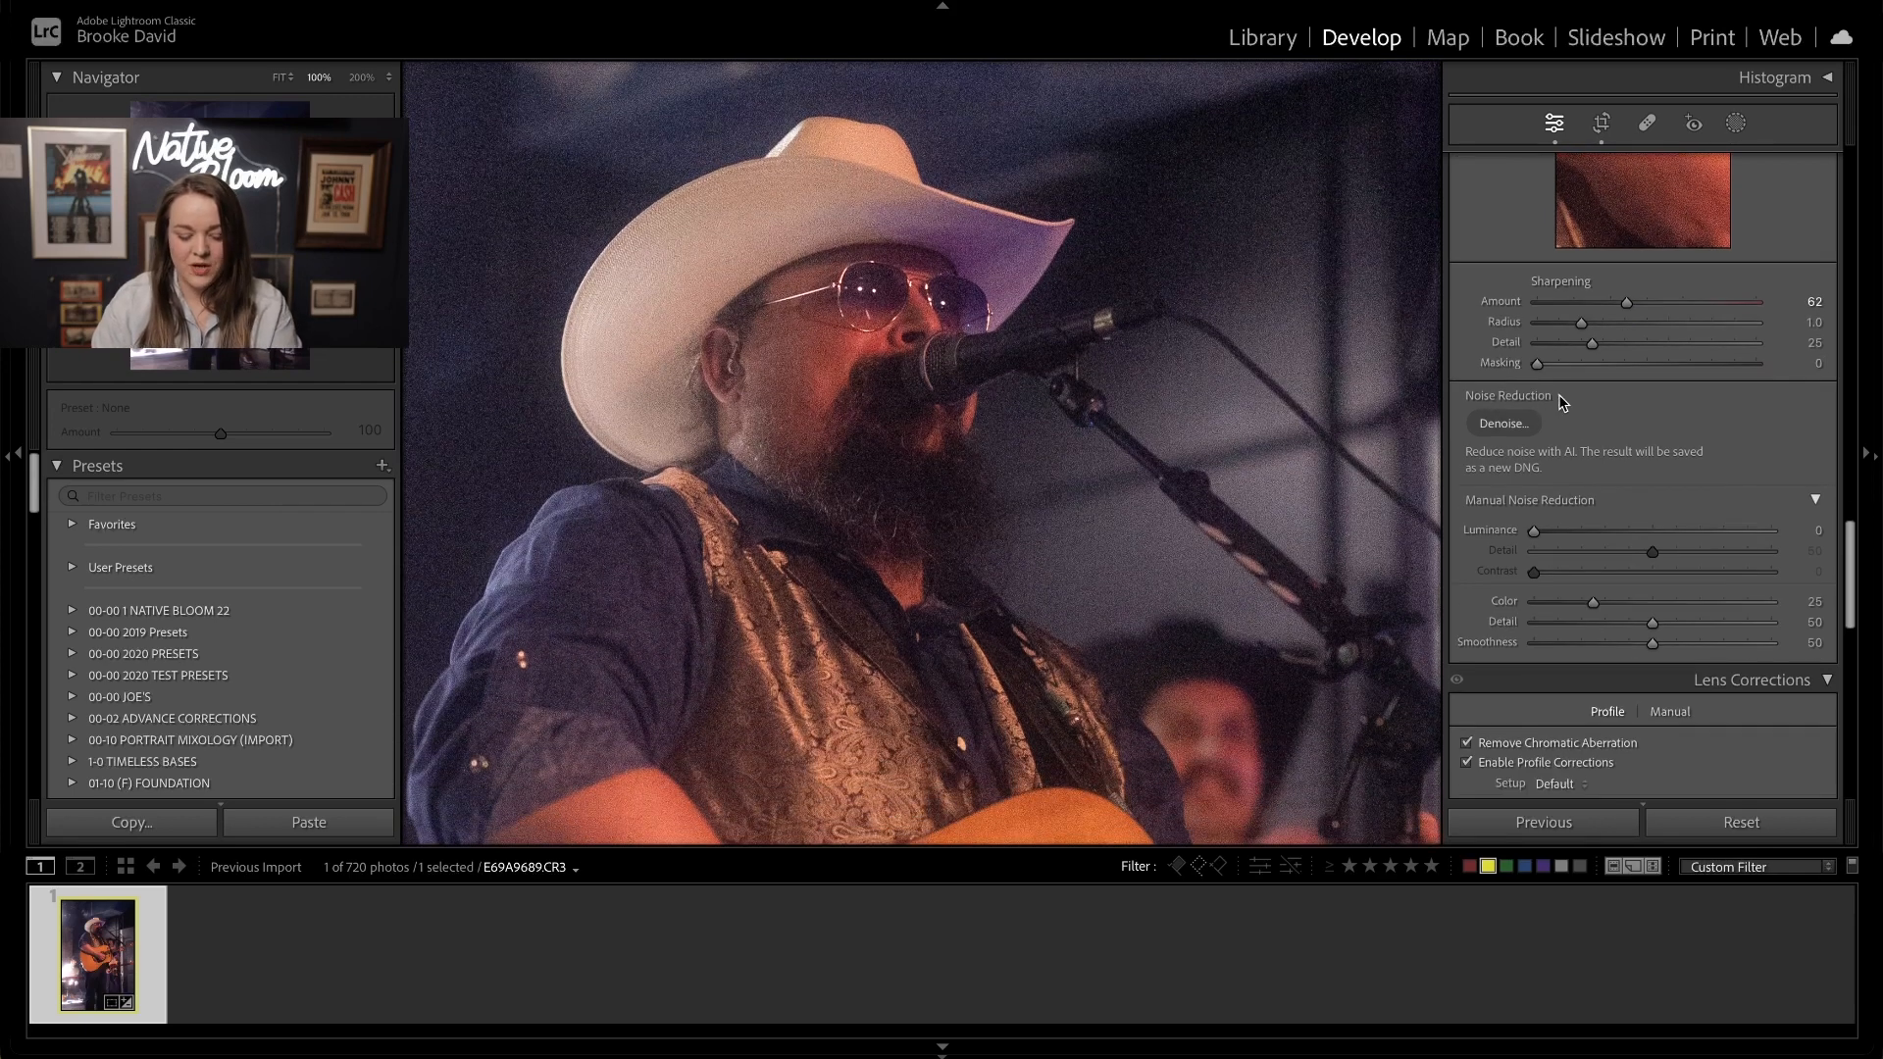
left_click(1536, 363, "alt")
left_click_drag(1537, 363, 1708, 386)
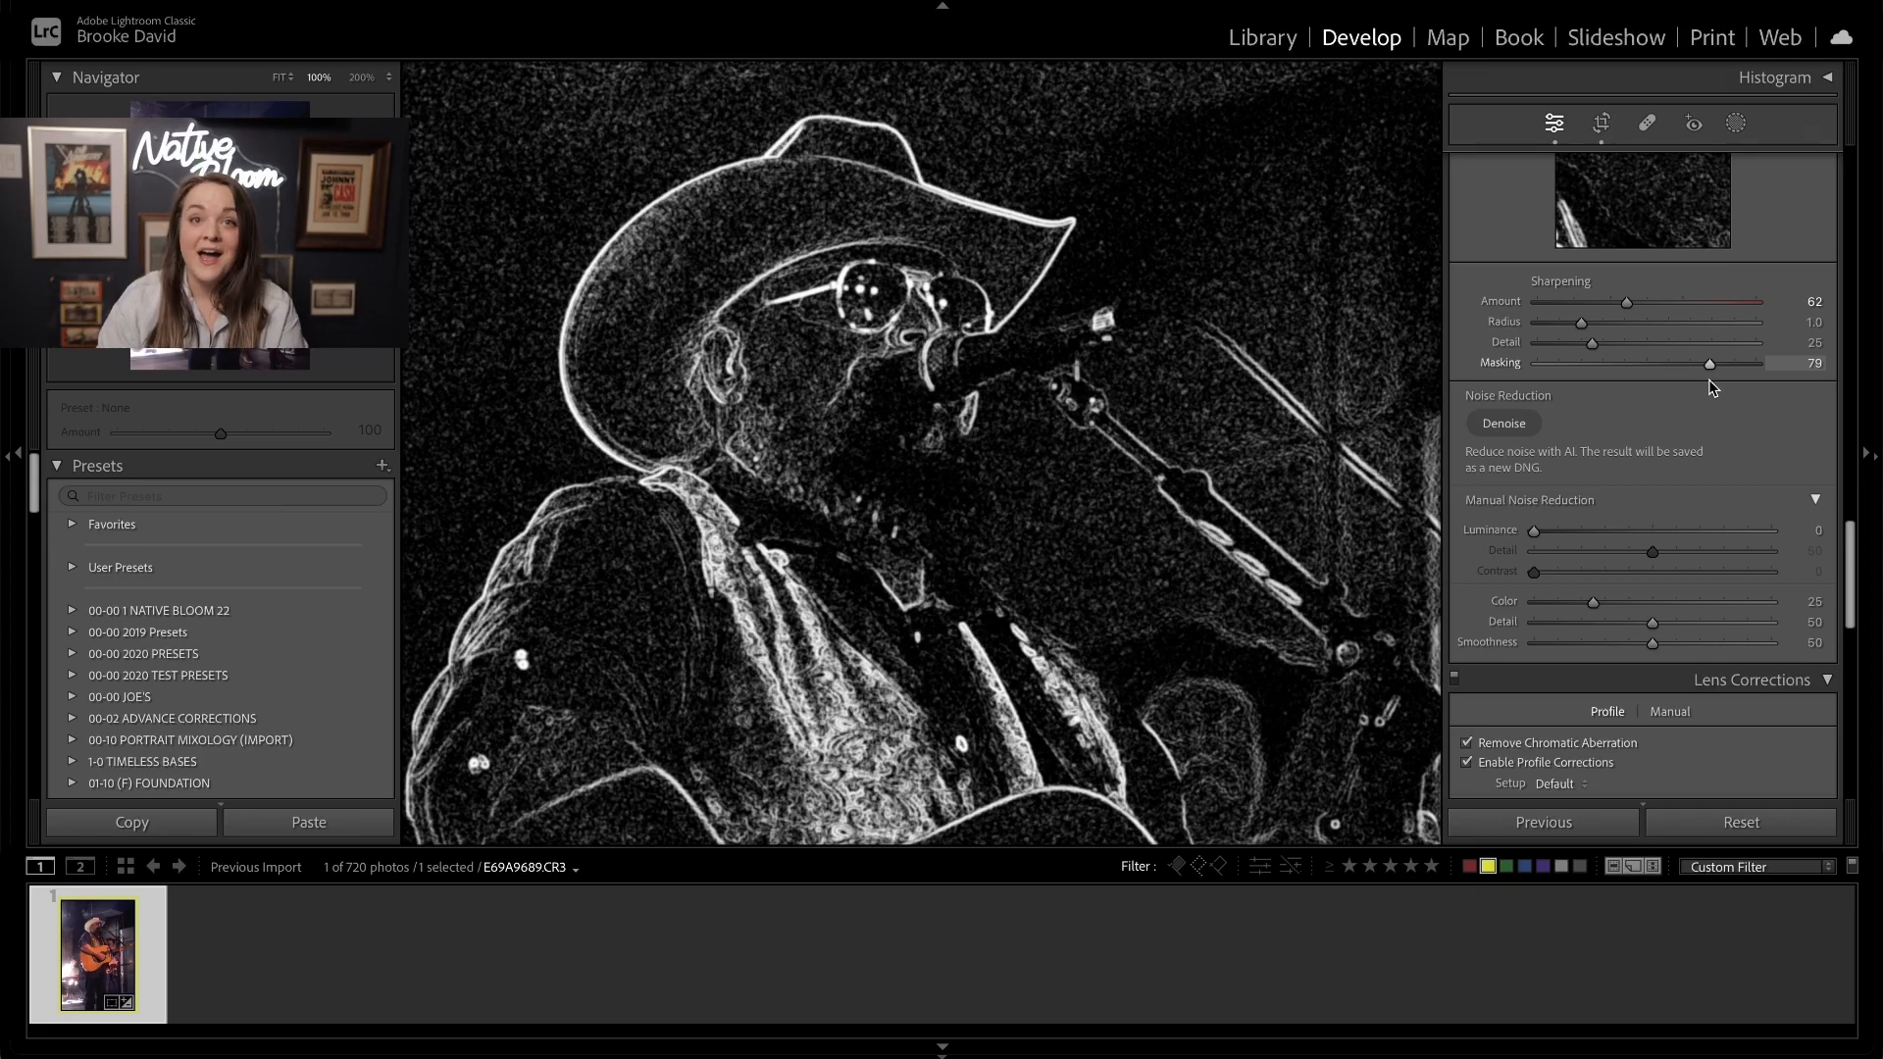
mouse_move(1712, 387)
left_mouse_down()
mouse_move(1662, 380)
mouse_move(1727, 382)
left_mouse_up()
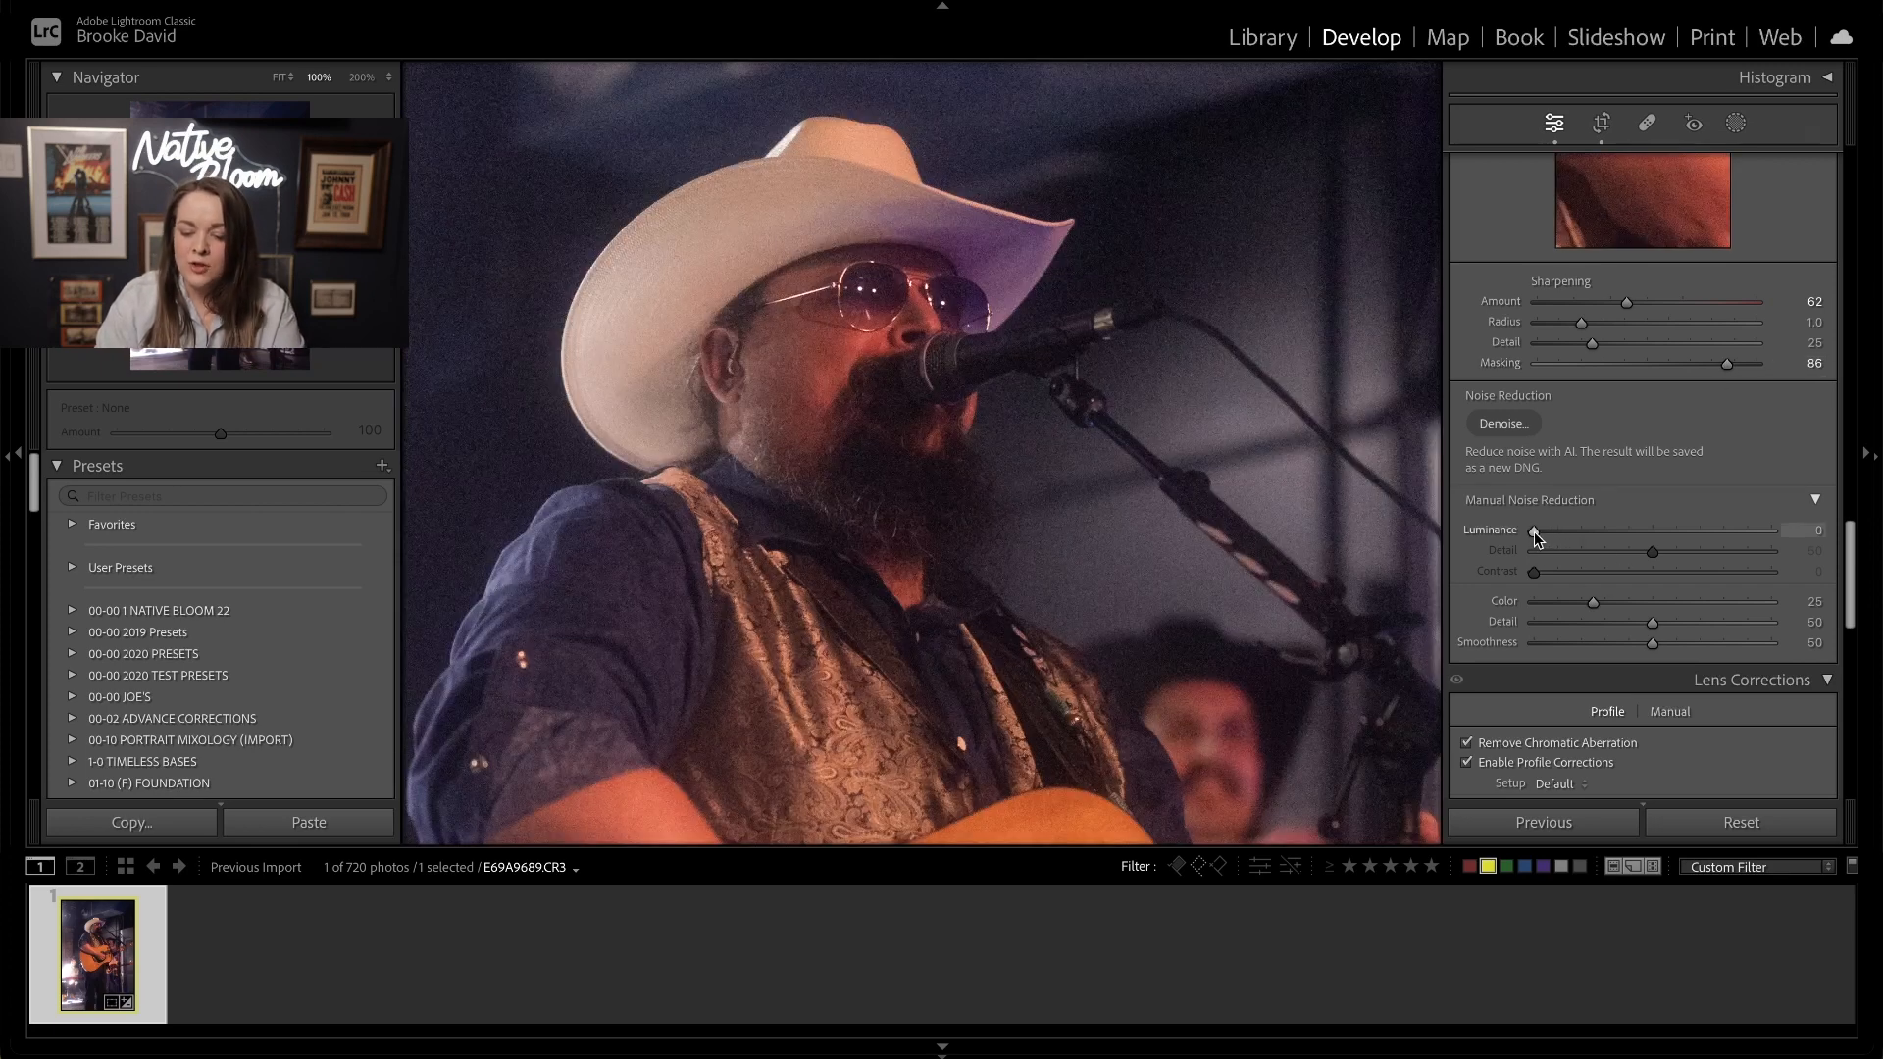
- Try a strong Luminance noise reduction of 88, undo it, and set Luminance to 33 instead
left_click_drag(1534, 531, 1742, 531)
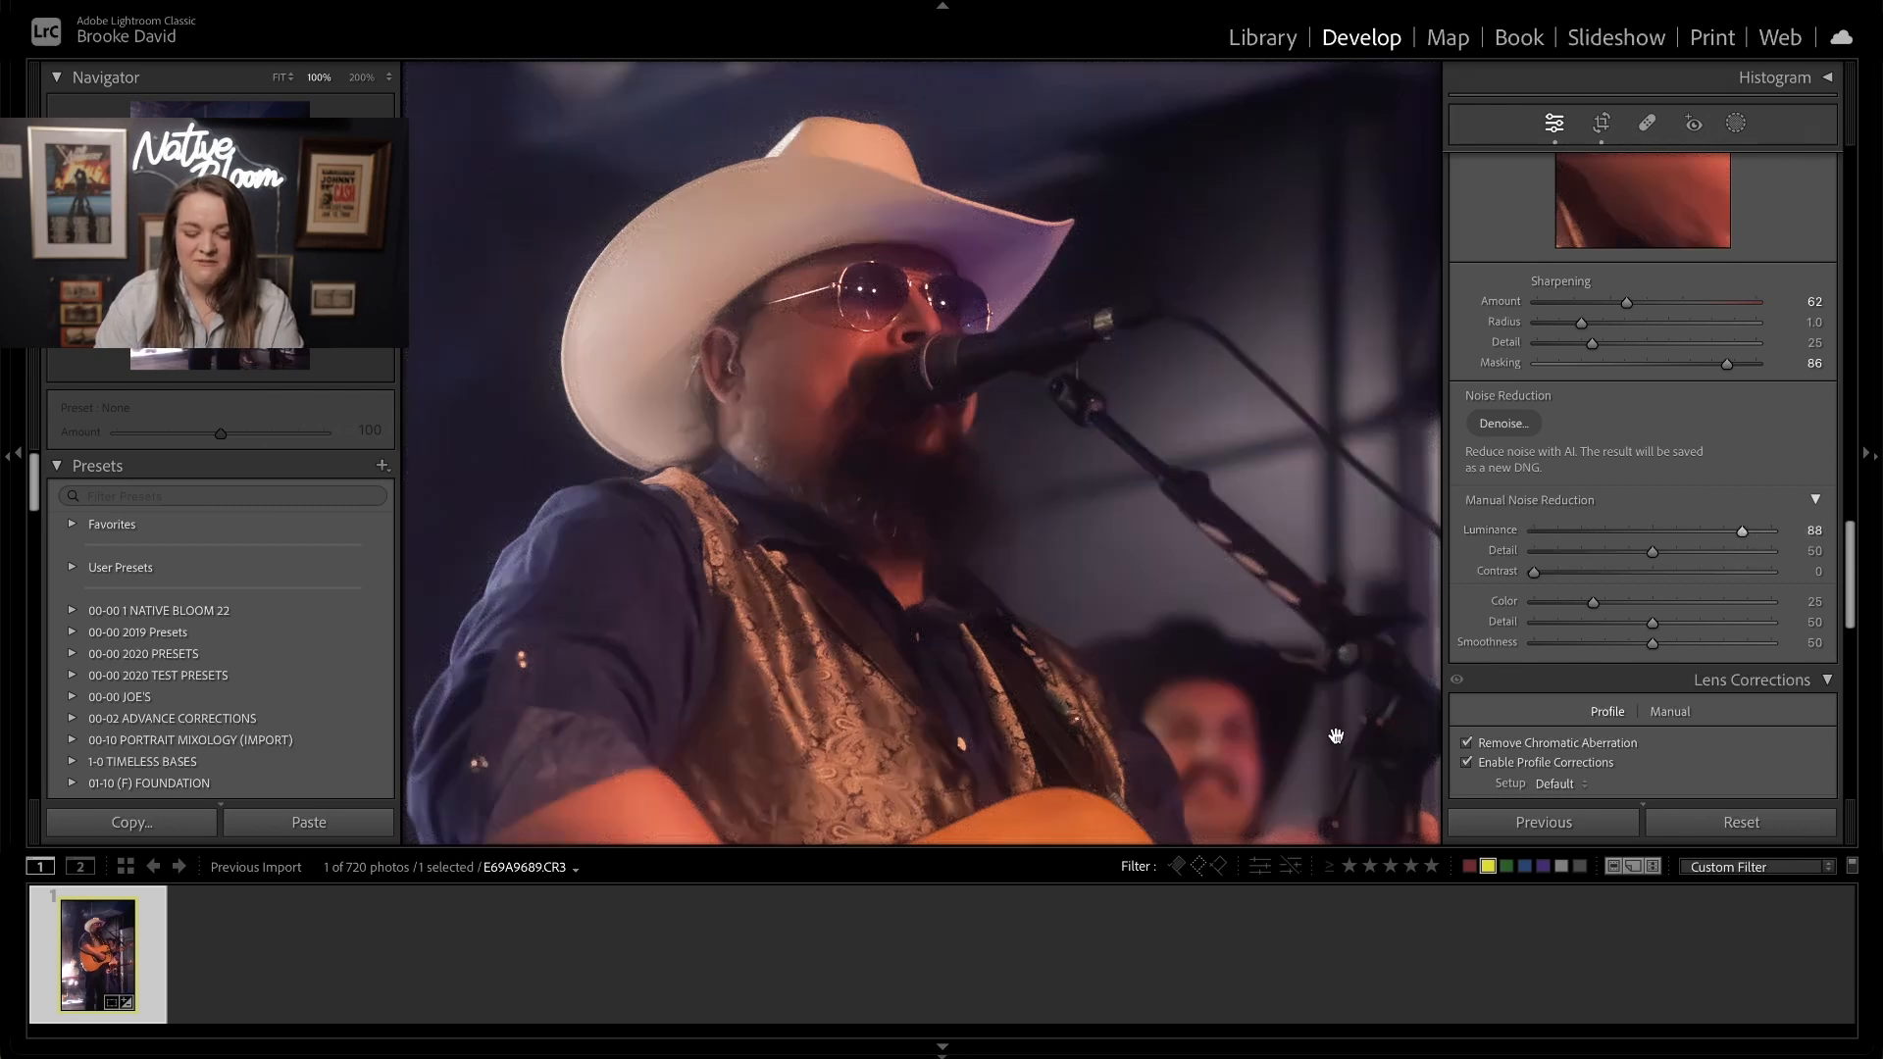
key("ctrl+z")
left_click_drag(1535, 532, 1589, 531)
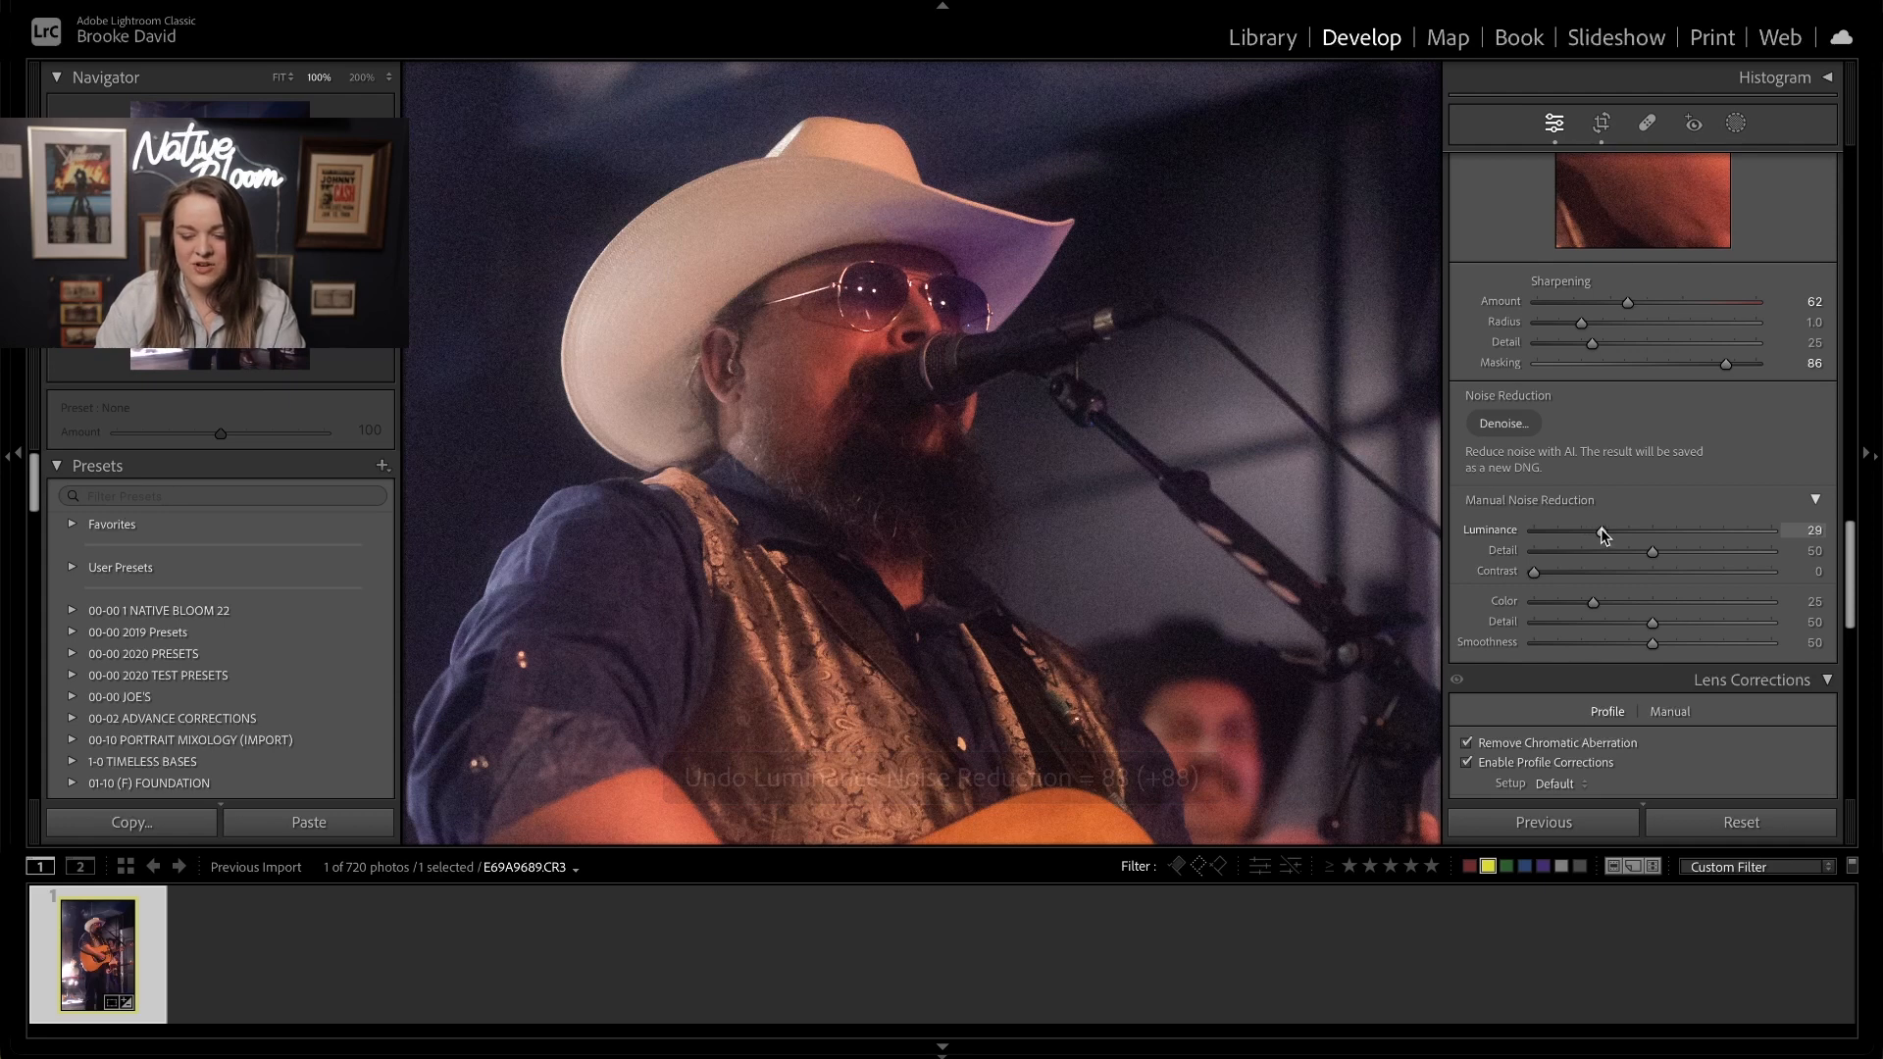
left_click_drag(1602, 531, 1611, 531)
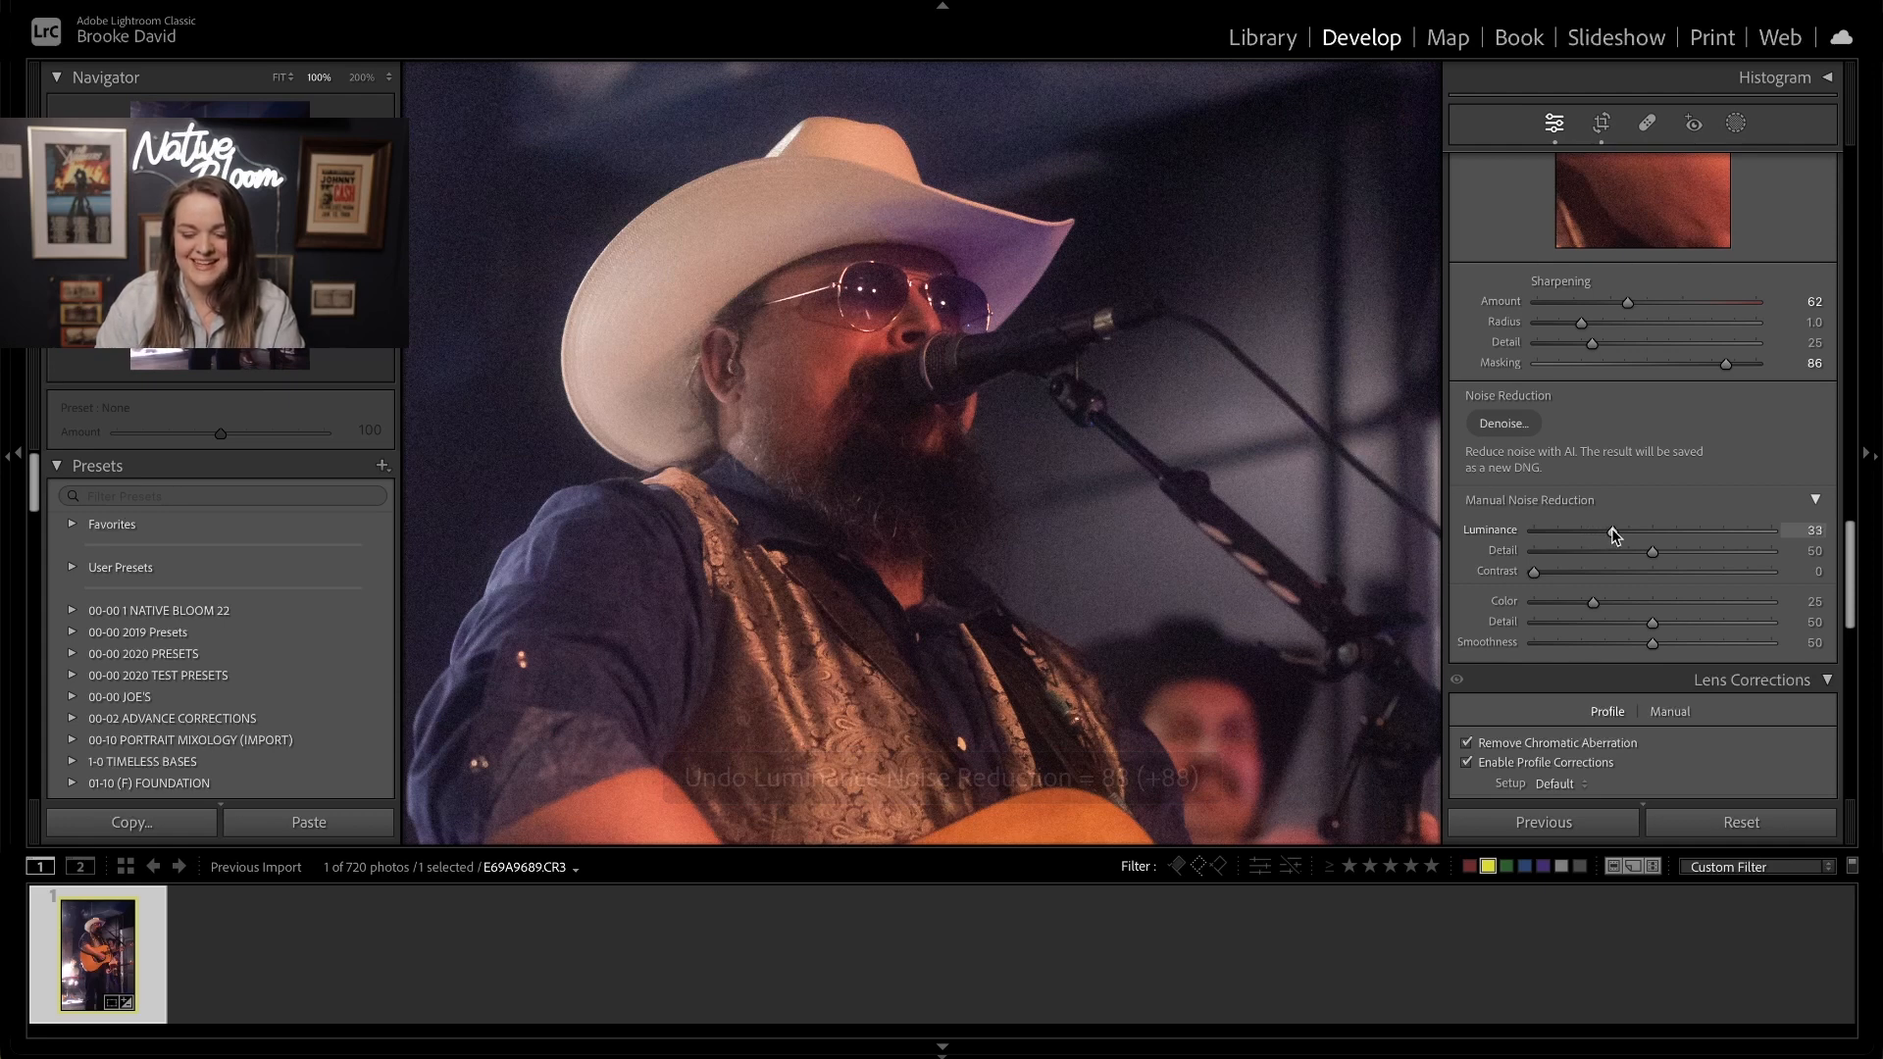
- Create a Select Background mask and check its overlay around the singer's hat and face at 100%
left_click(991, 358)
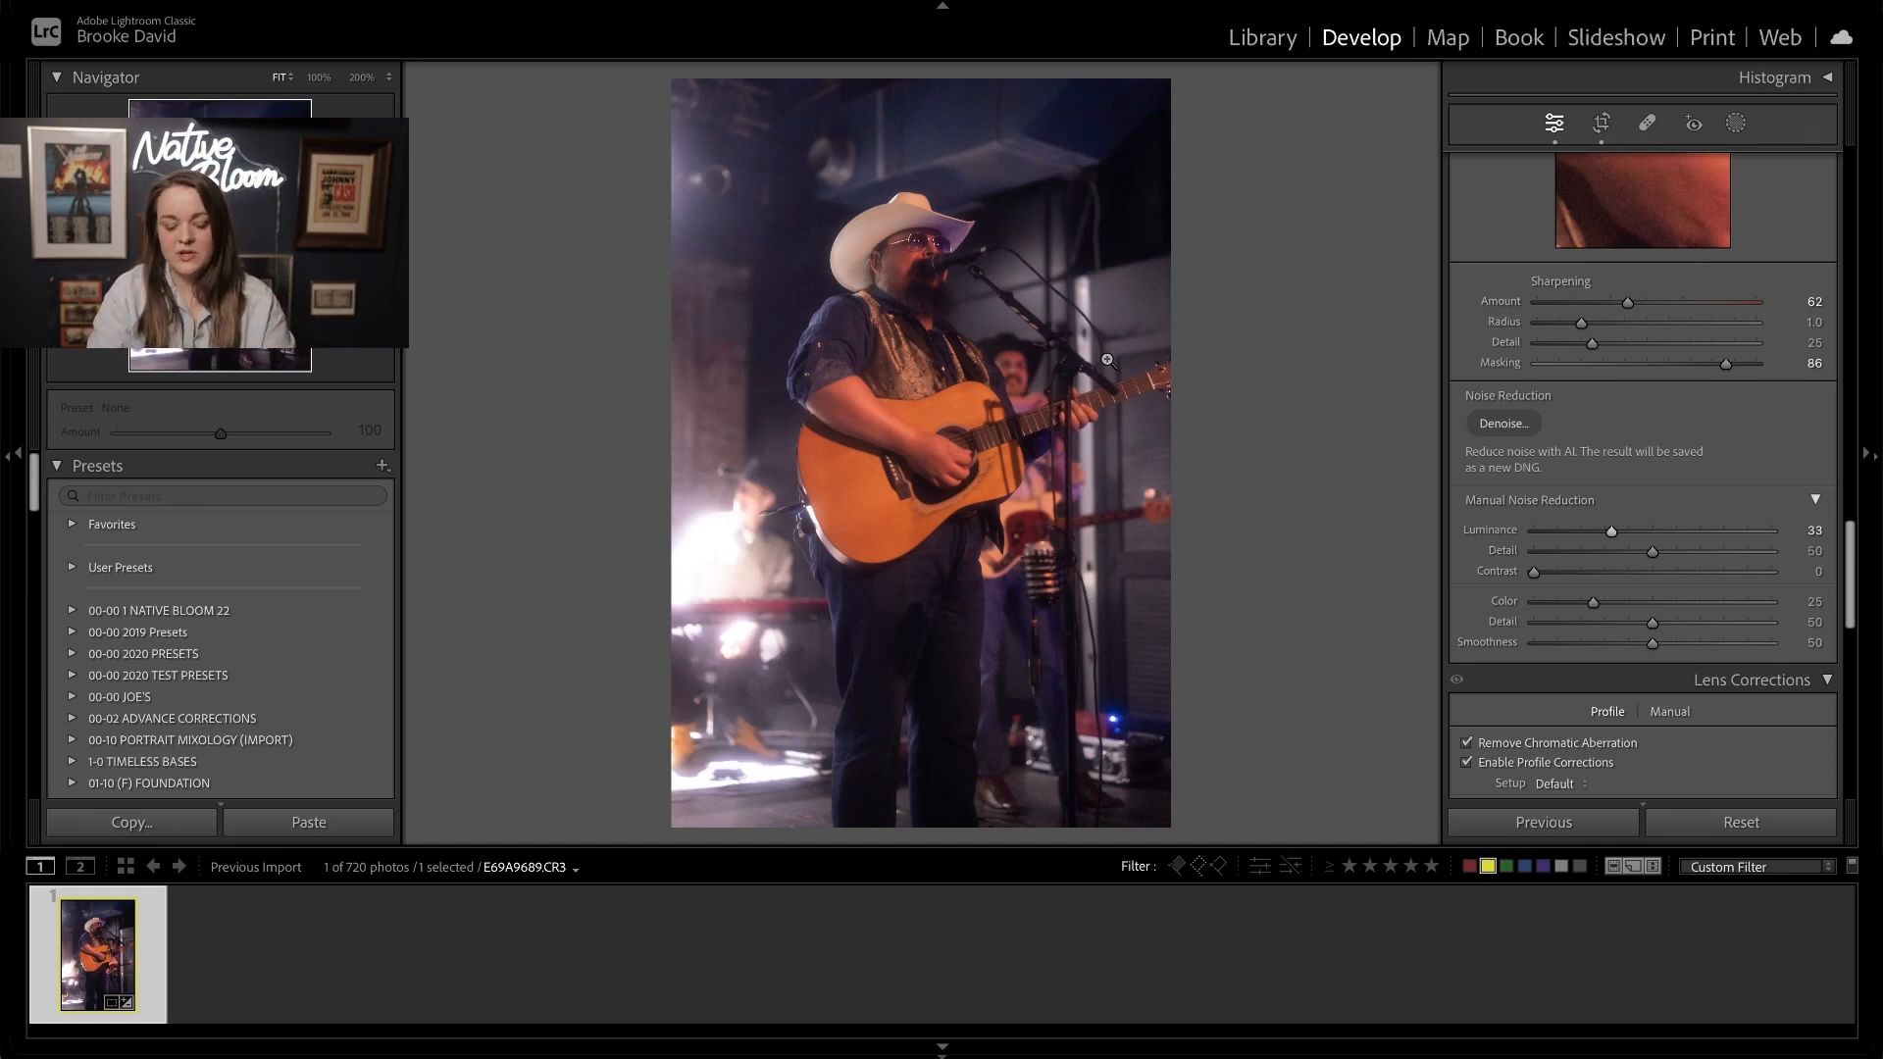
key("m")
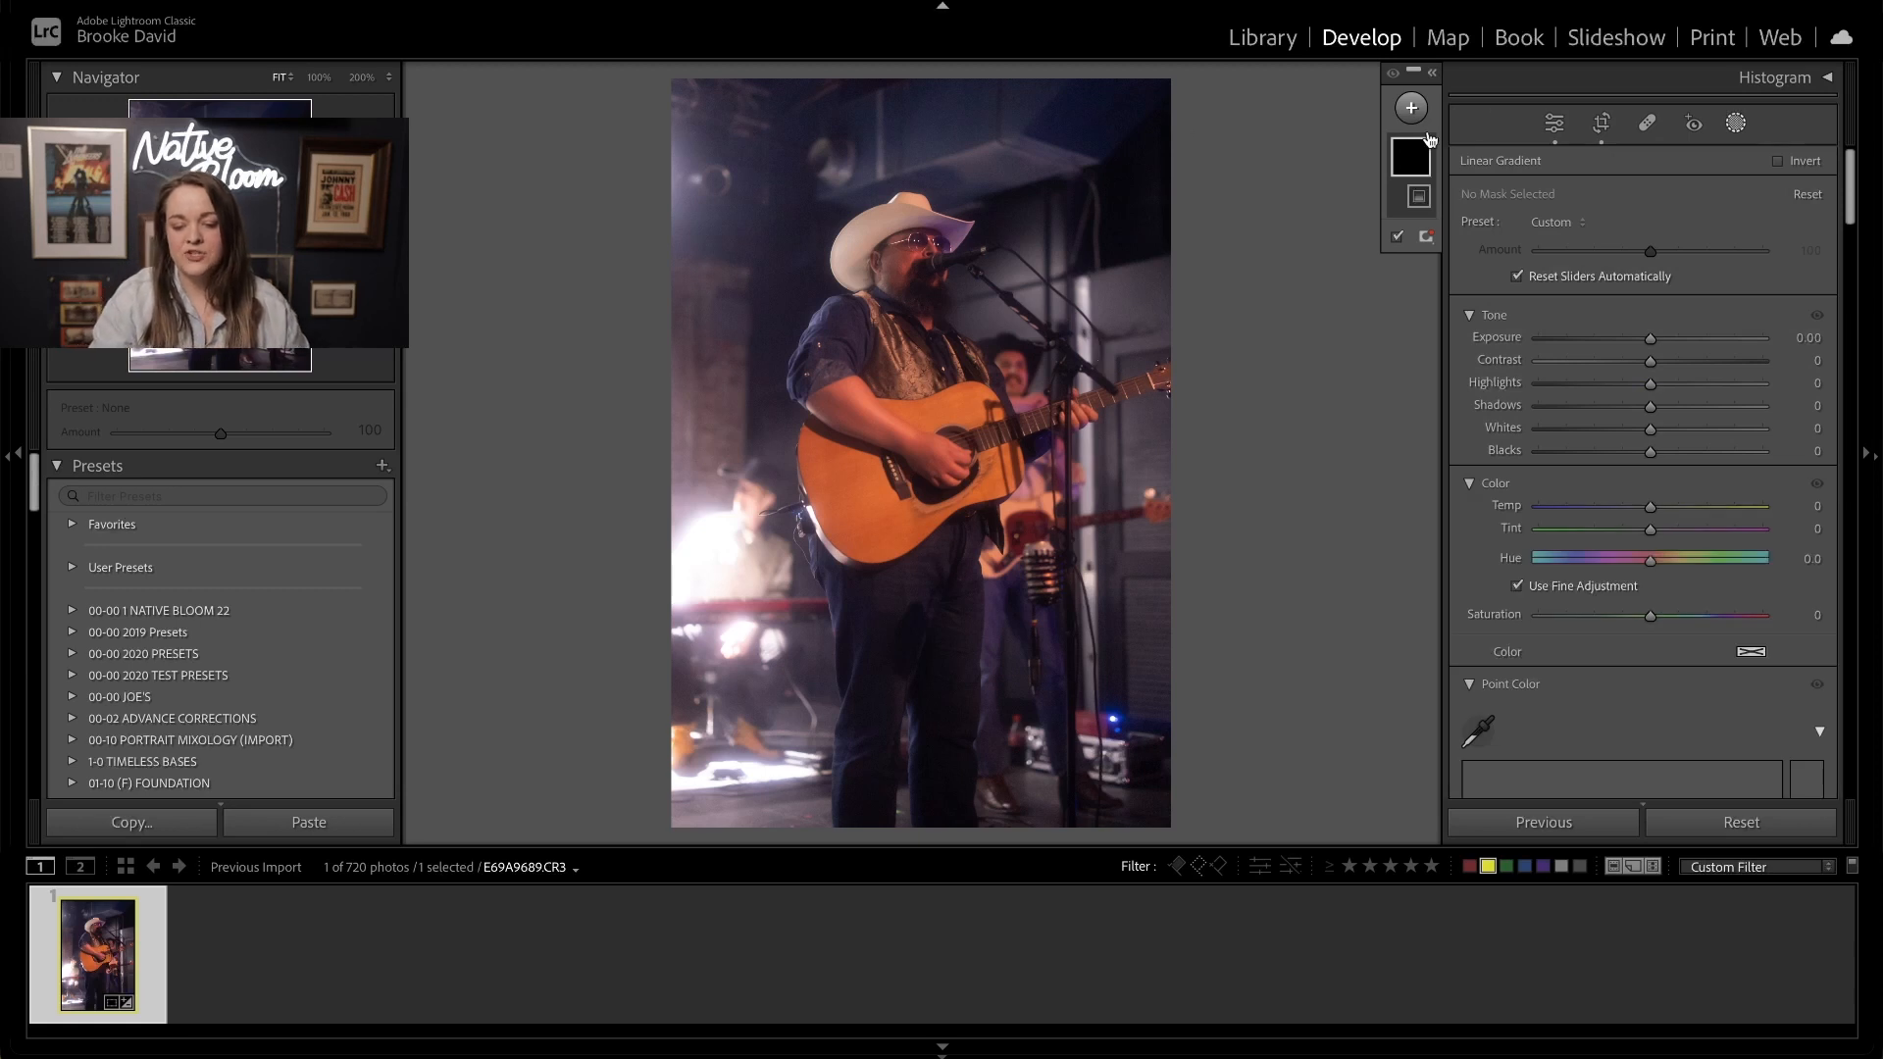
left_click(1413, 111)
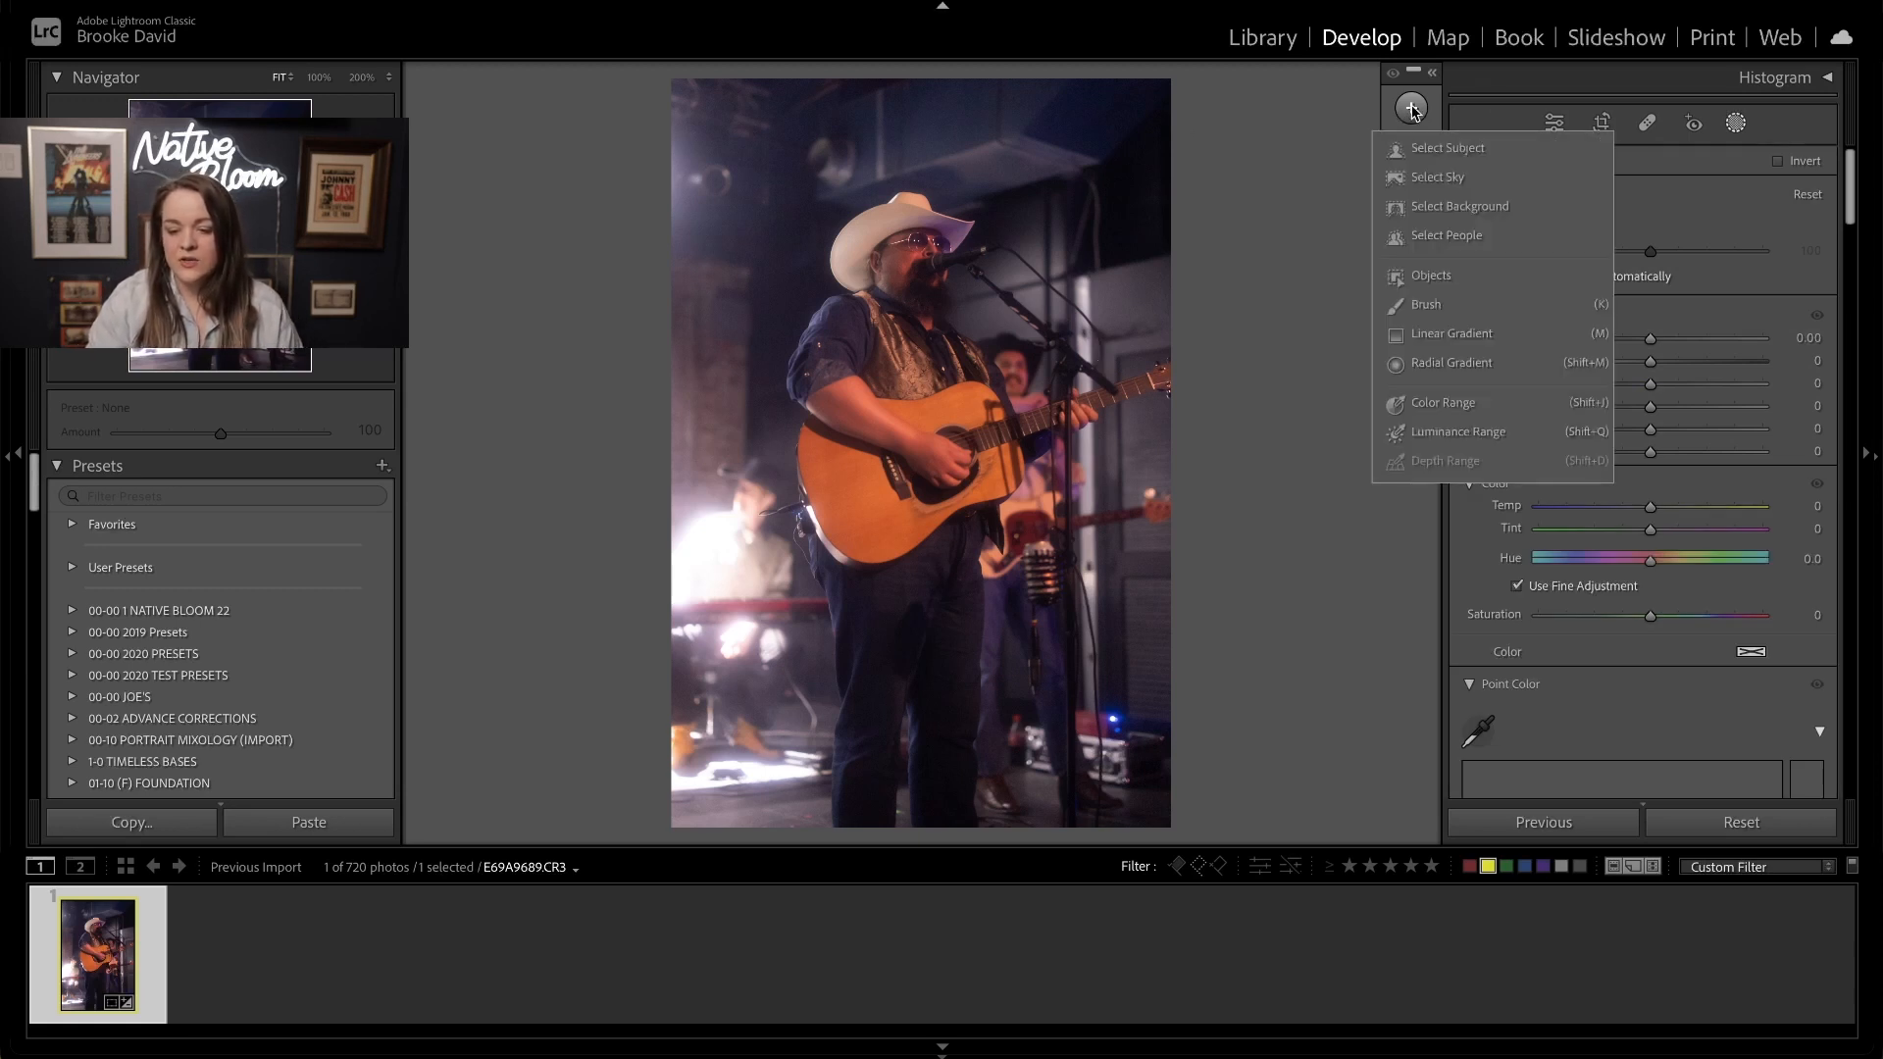
left_click(1490, 199)
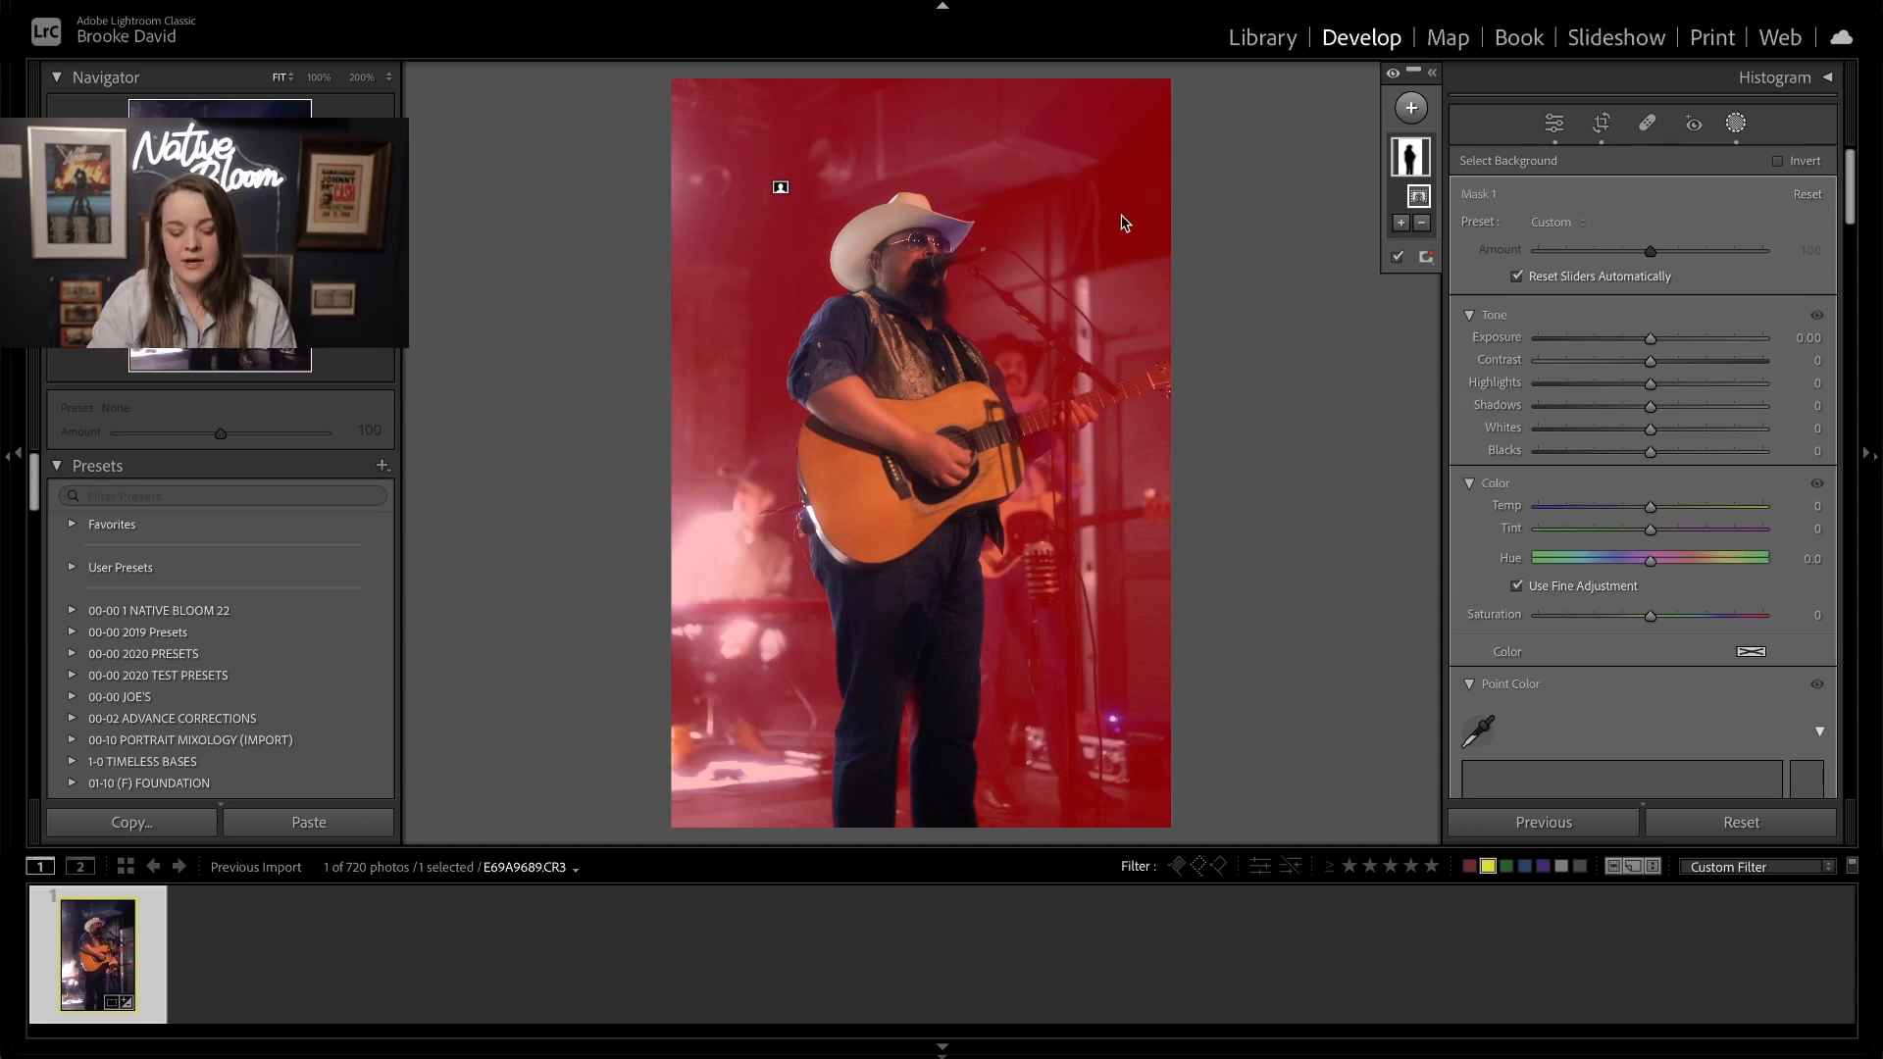
key("o")
key("z")
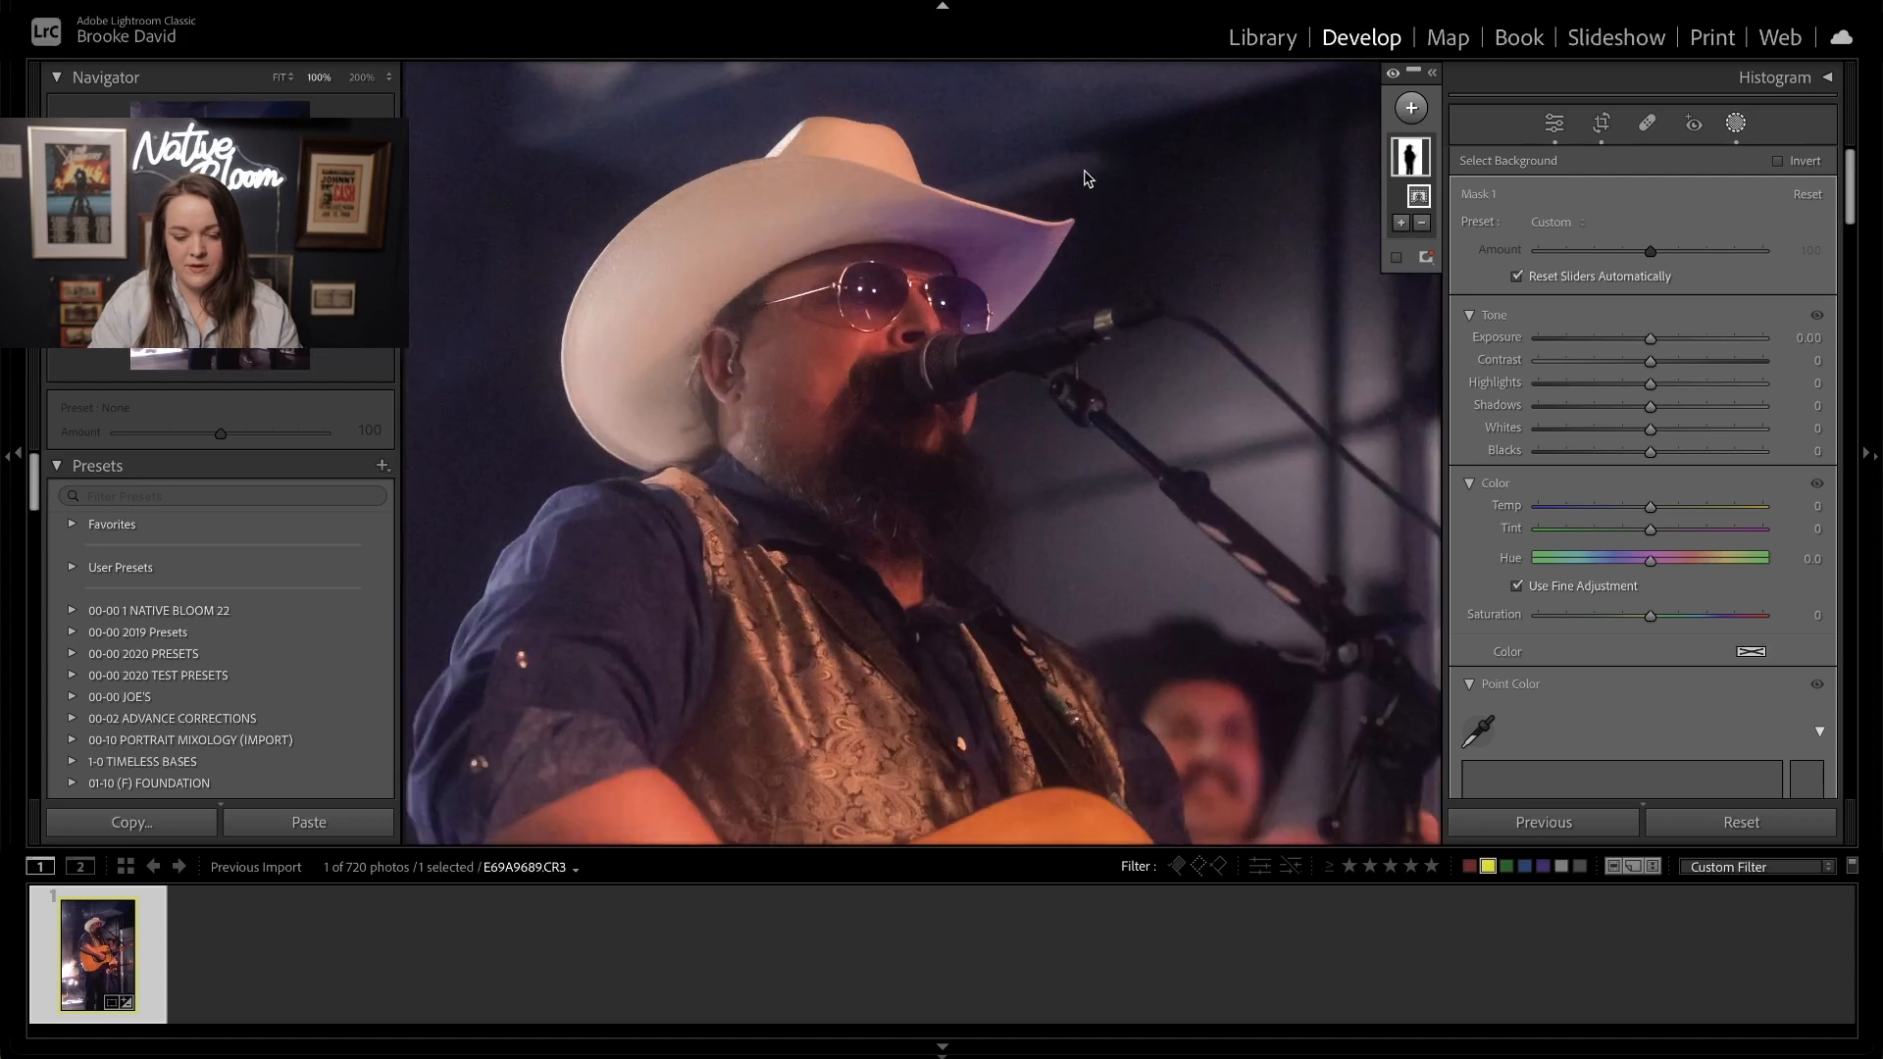
key("o")
key("o")
key("o")
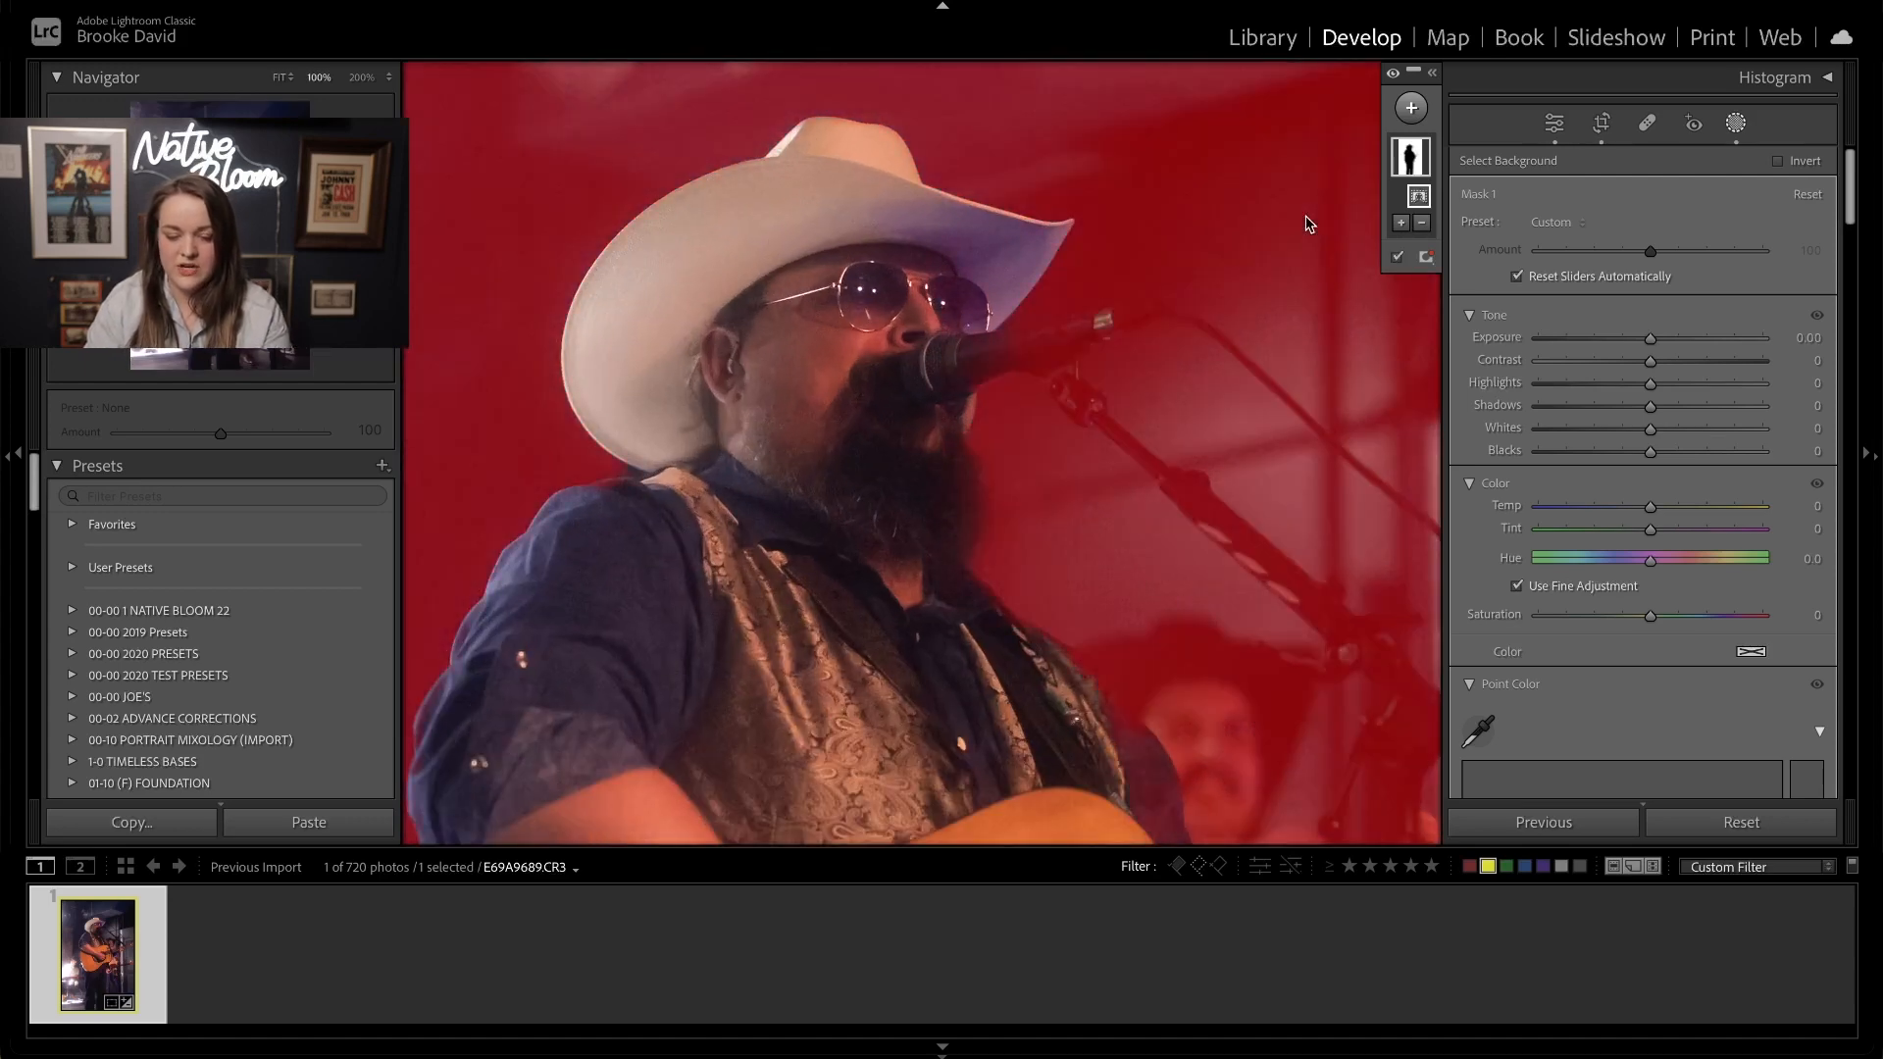
- Soften the background mask with Texture -24, Clarity -23, Sharpness -19 and Noise 44, with the overlay hidden
scroll(1599, 393, "down", 6)
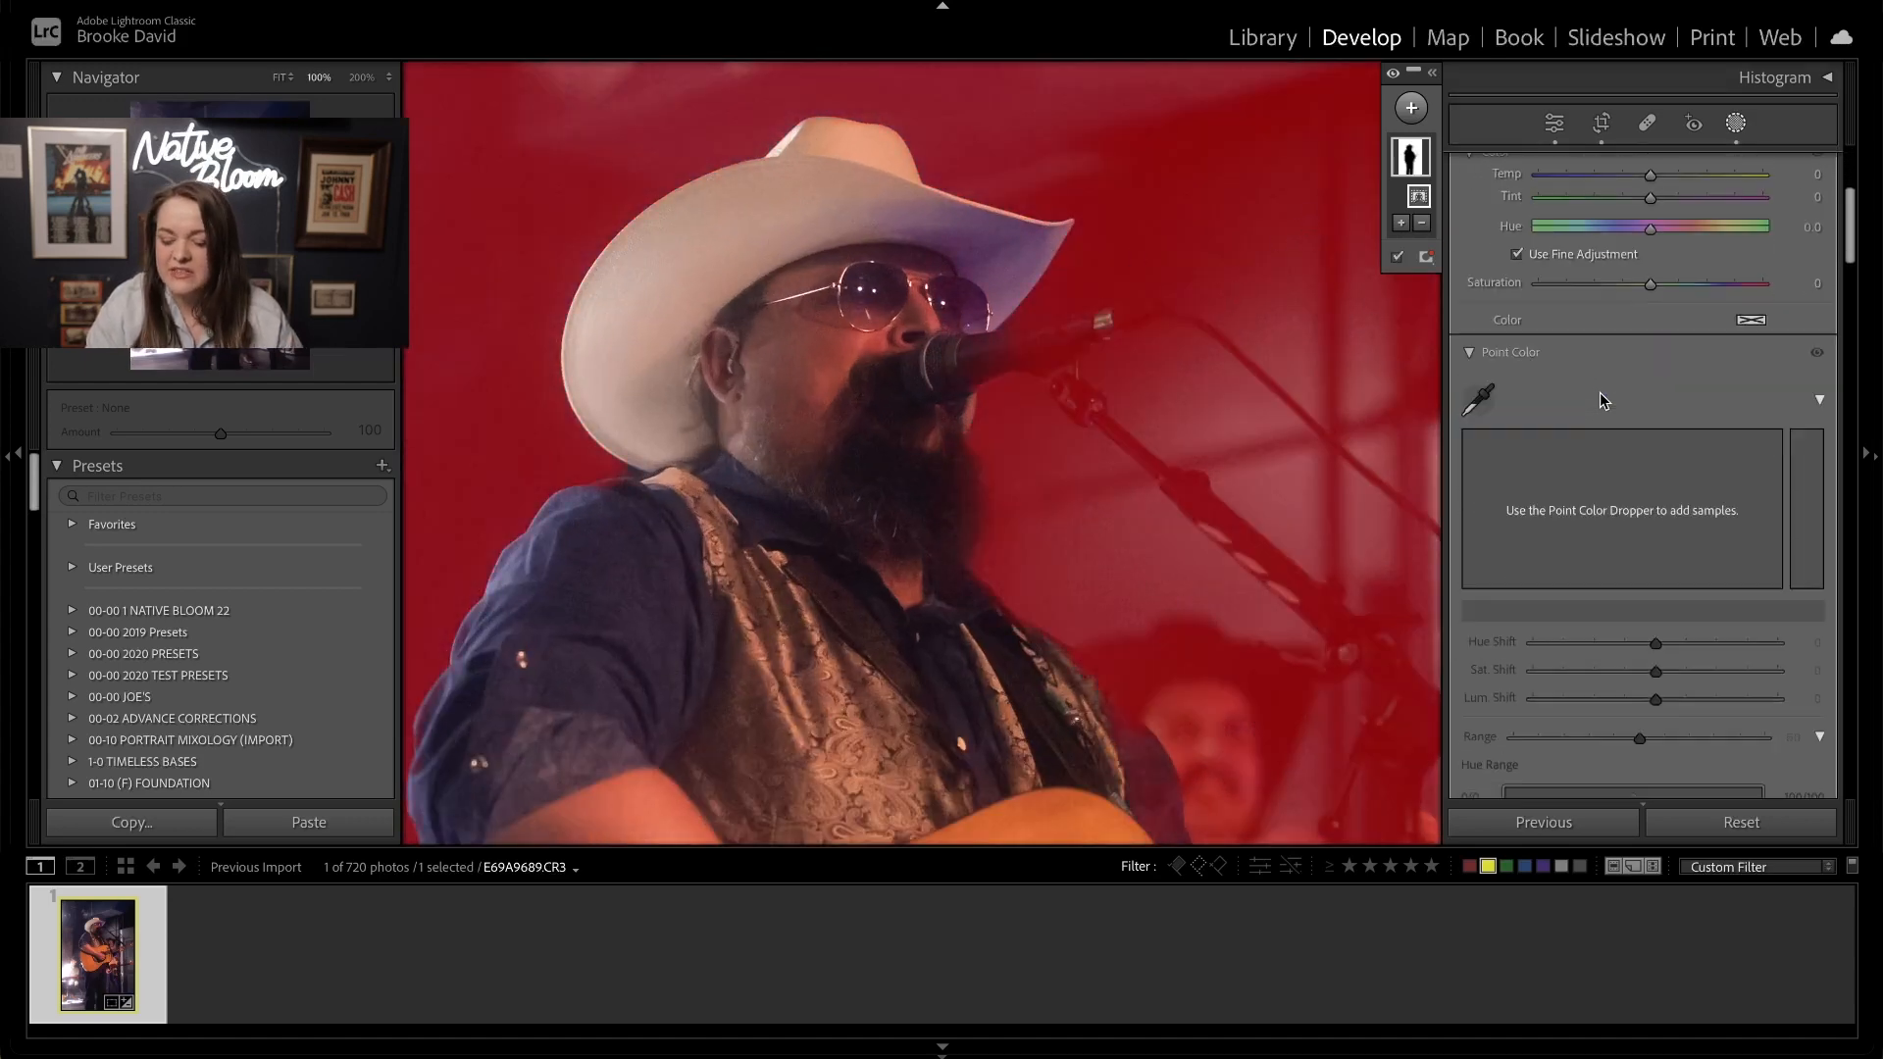
key("o")
scroll(1599, 393, "down", 5)
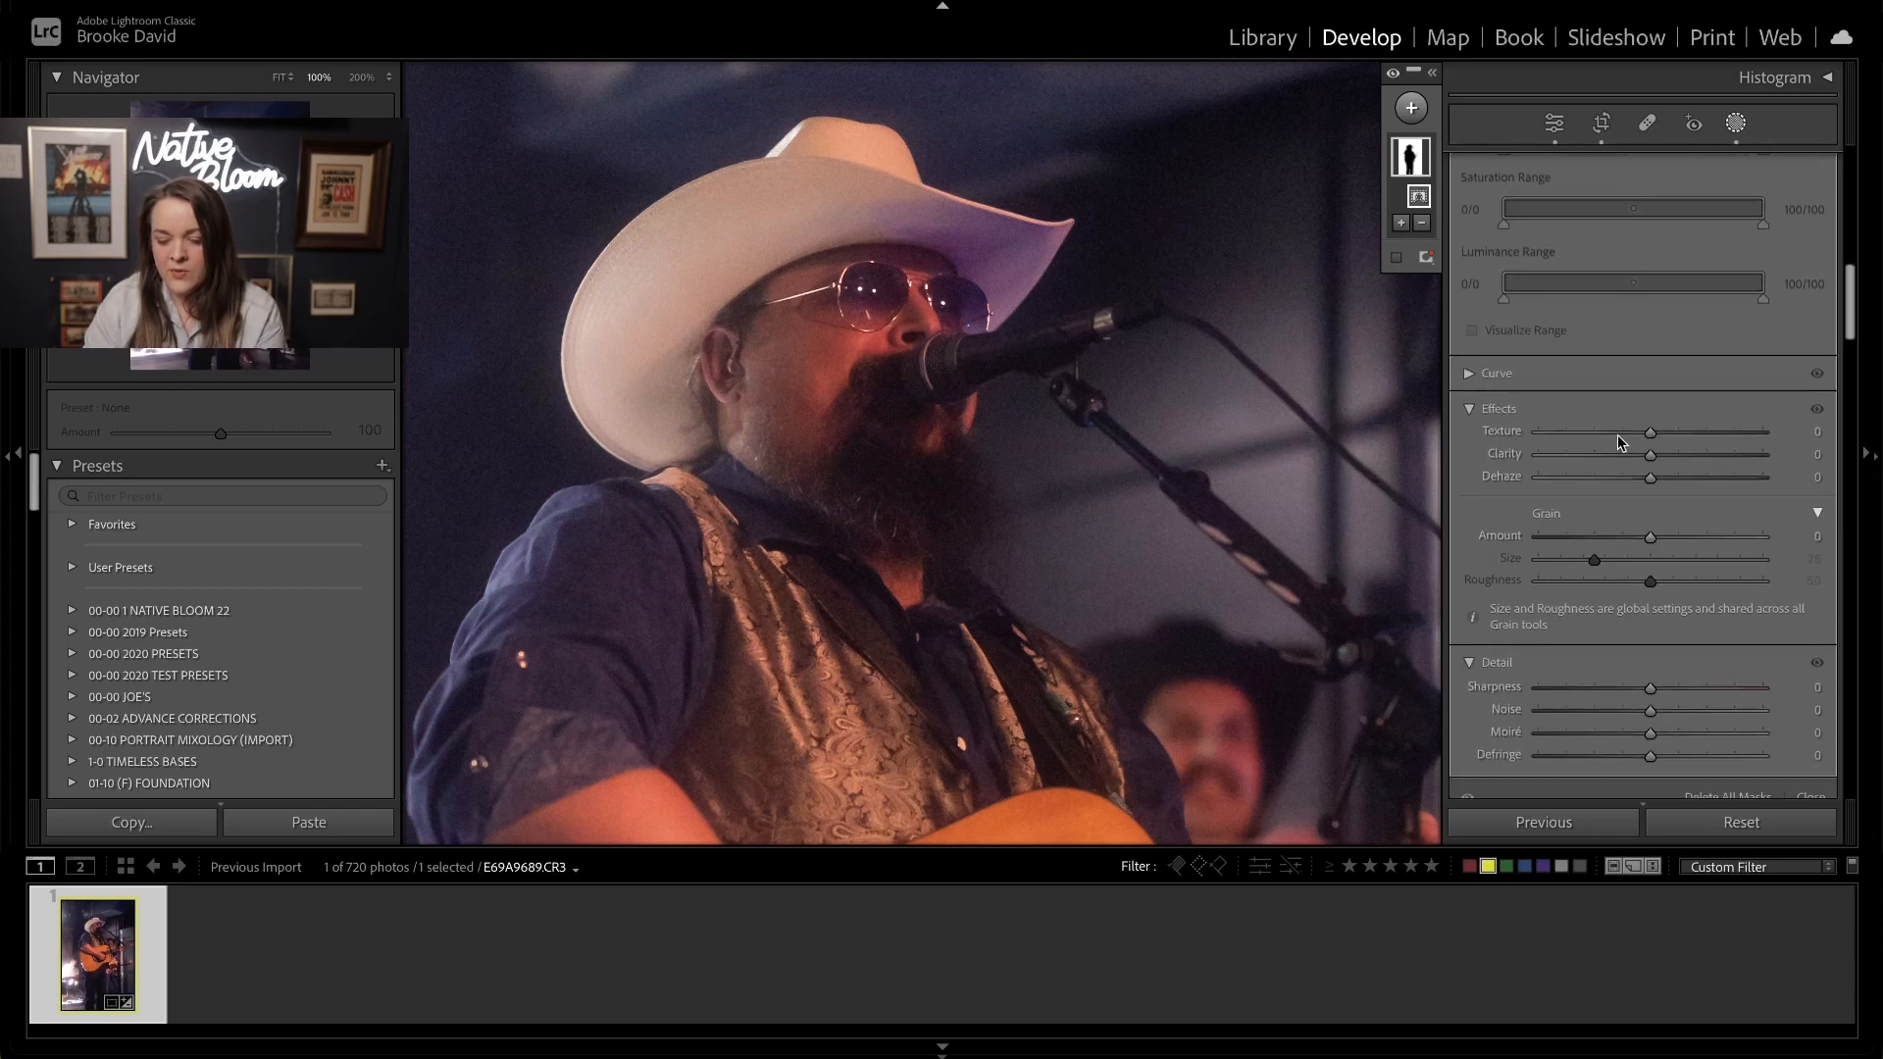
left_click(1625, 458)
scroll(1627, 461, "down", 1)
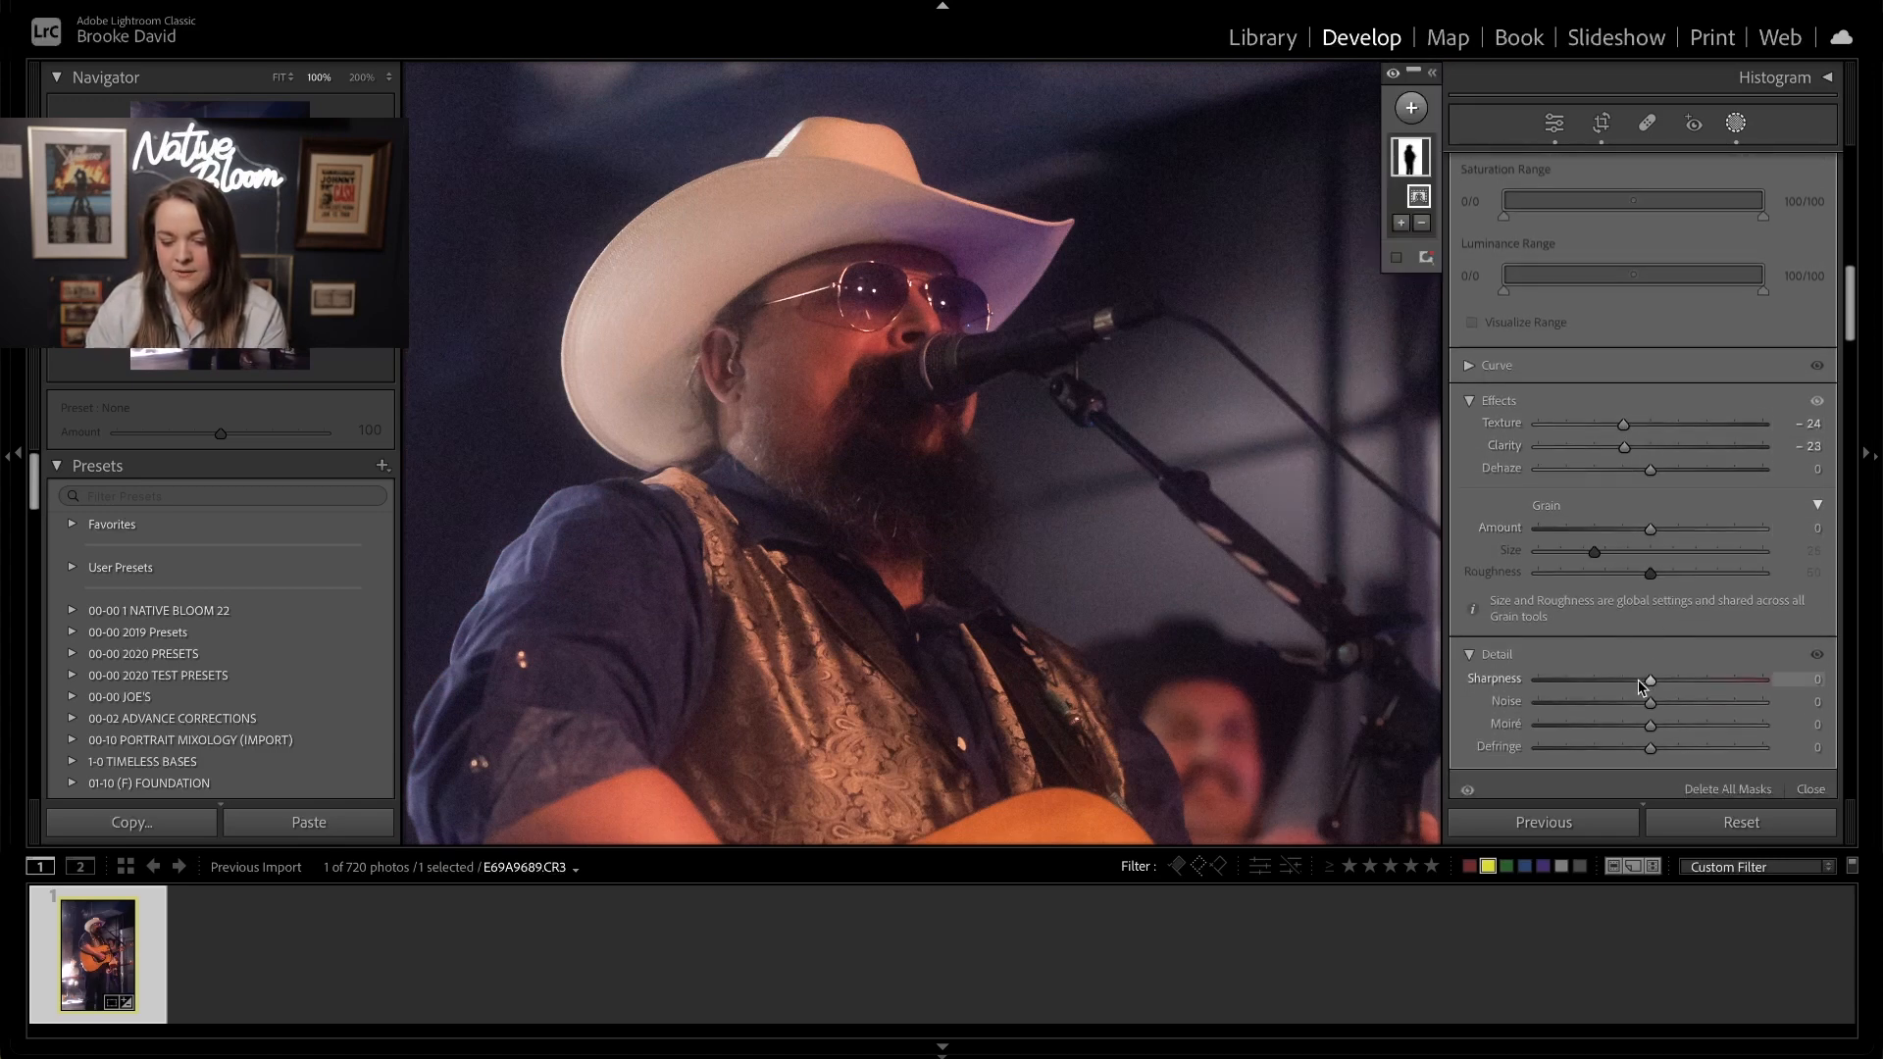
left_click_drag(1648, 682, 1703, 703)
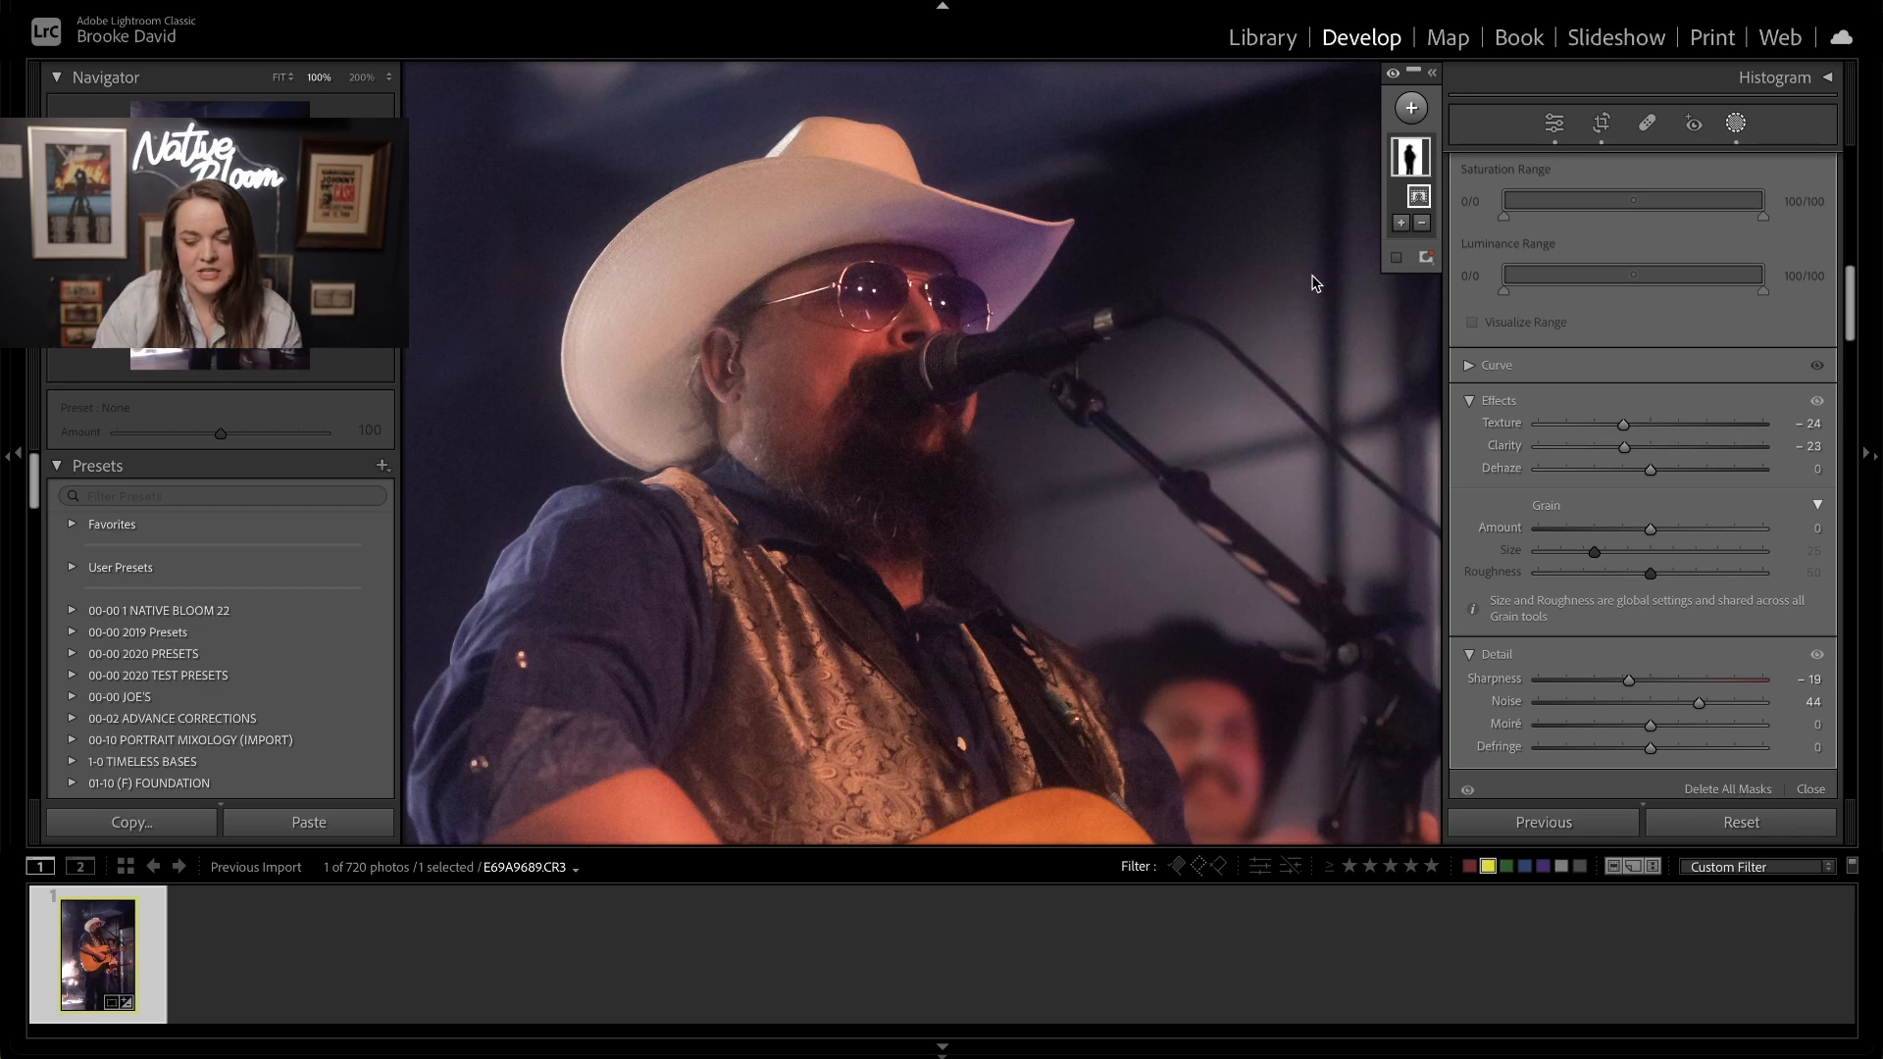
- Add a Select Subject mask covering the singer and hide its overlay
left_click(1411, 108)
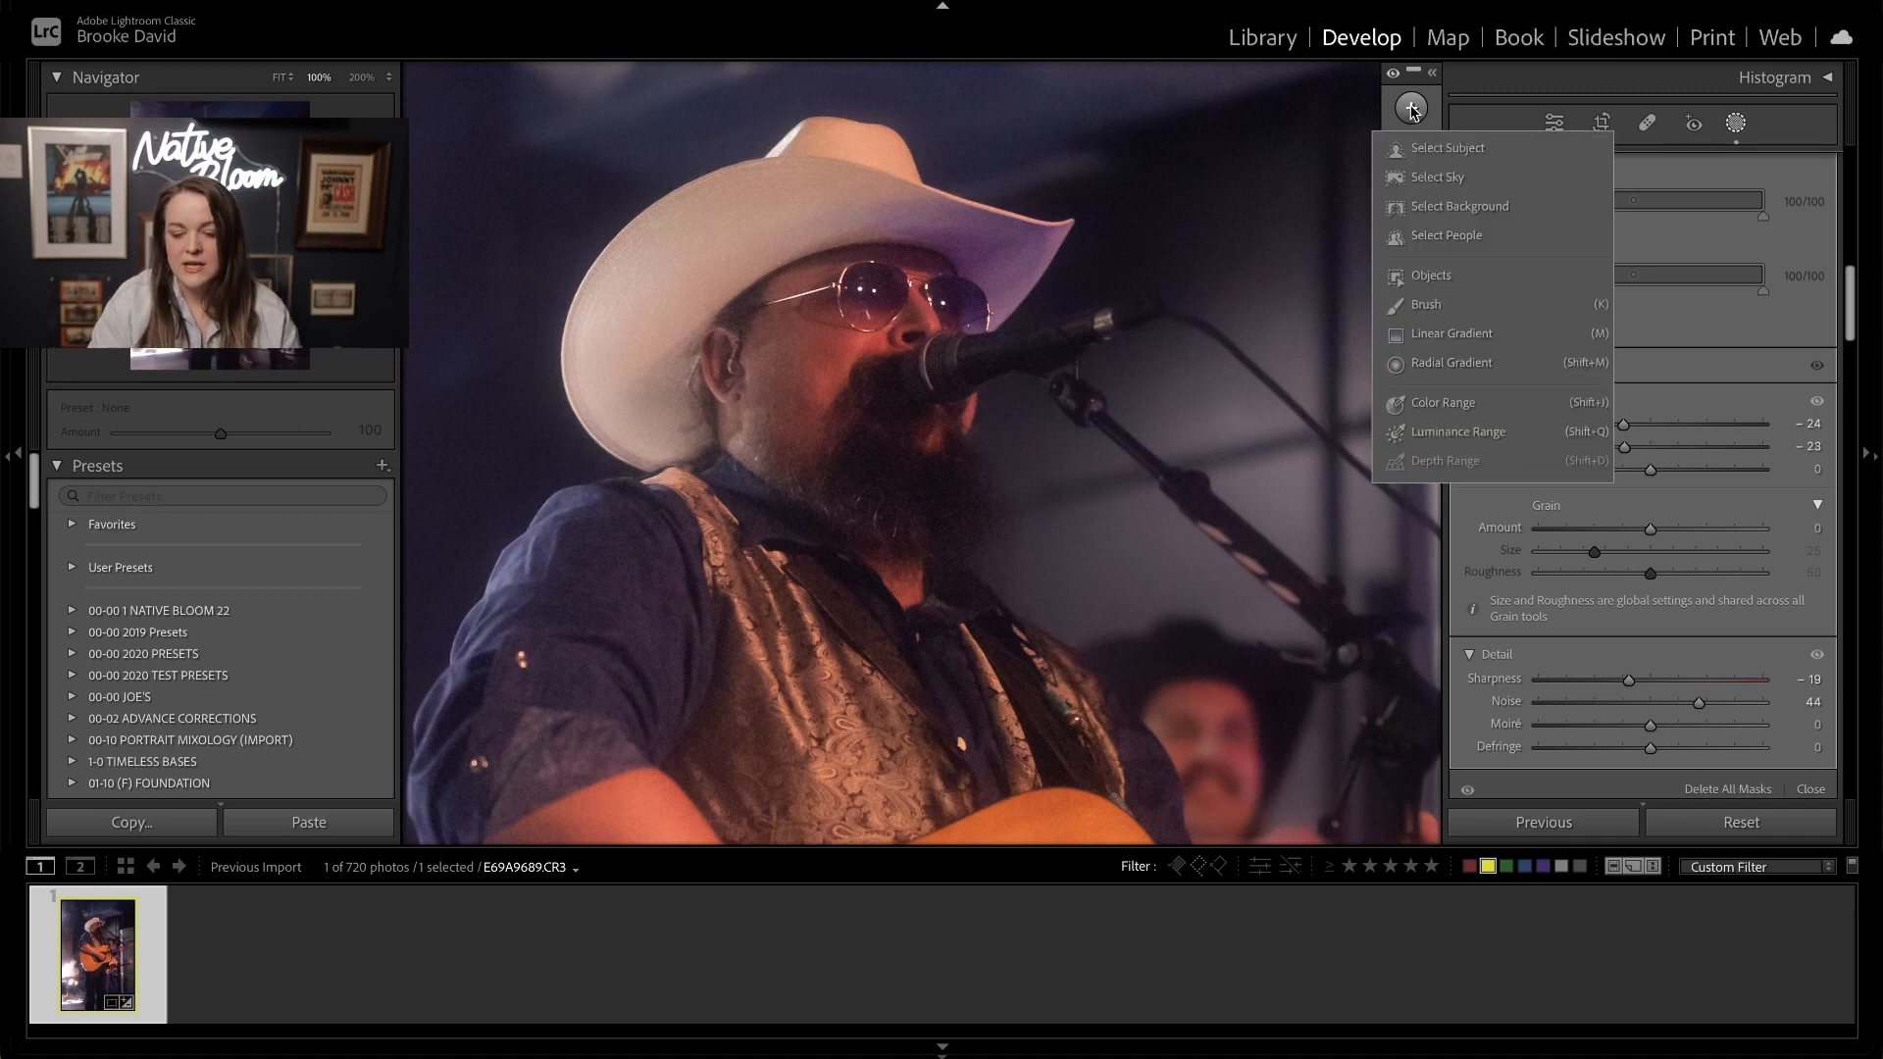
left_click(1461, 149)
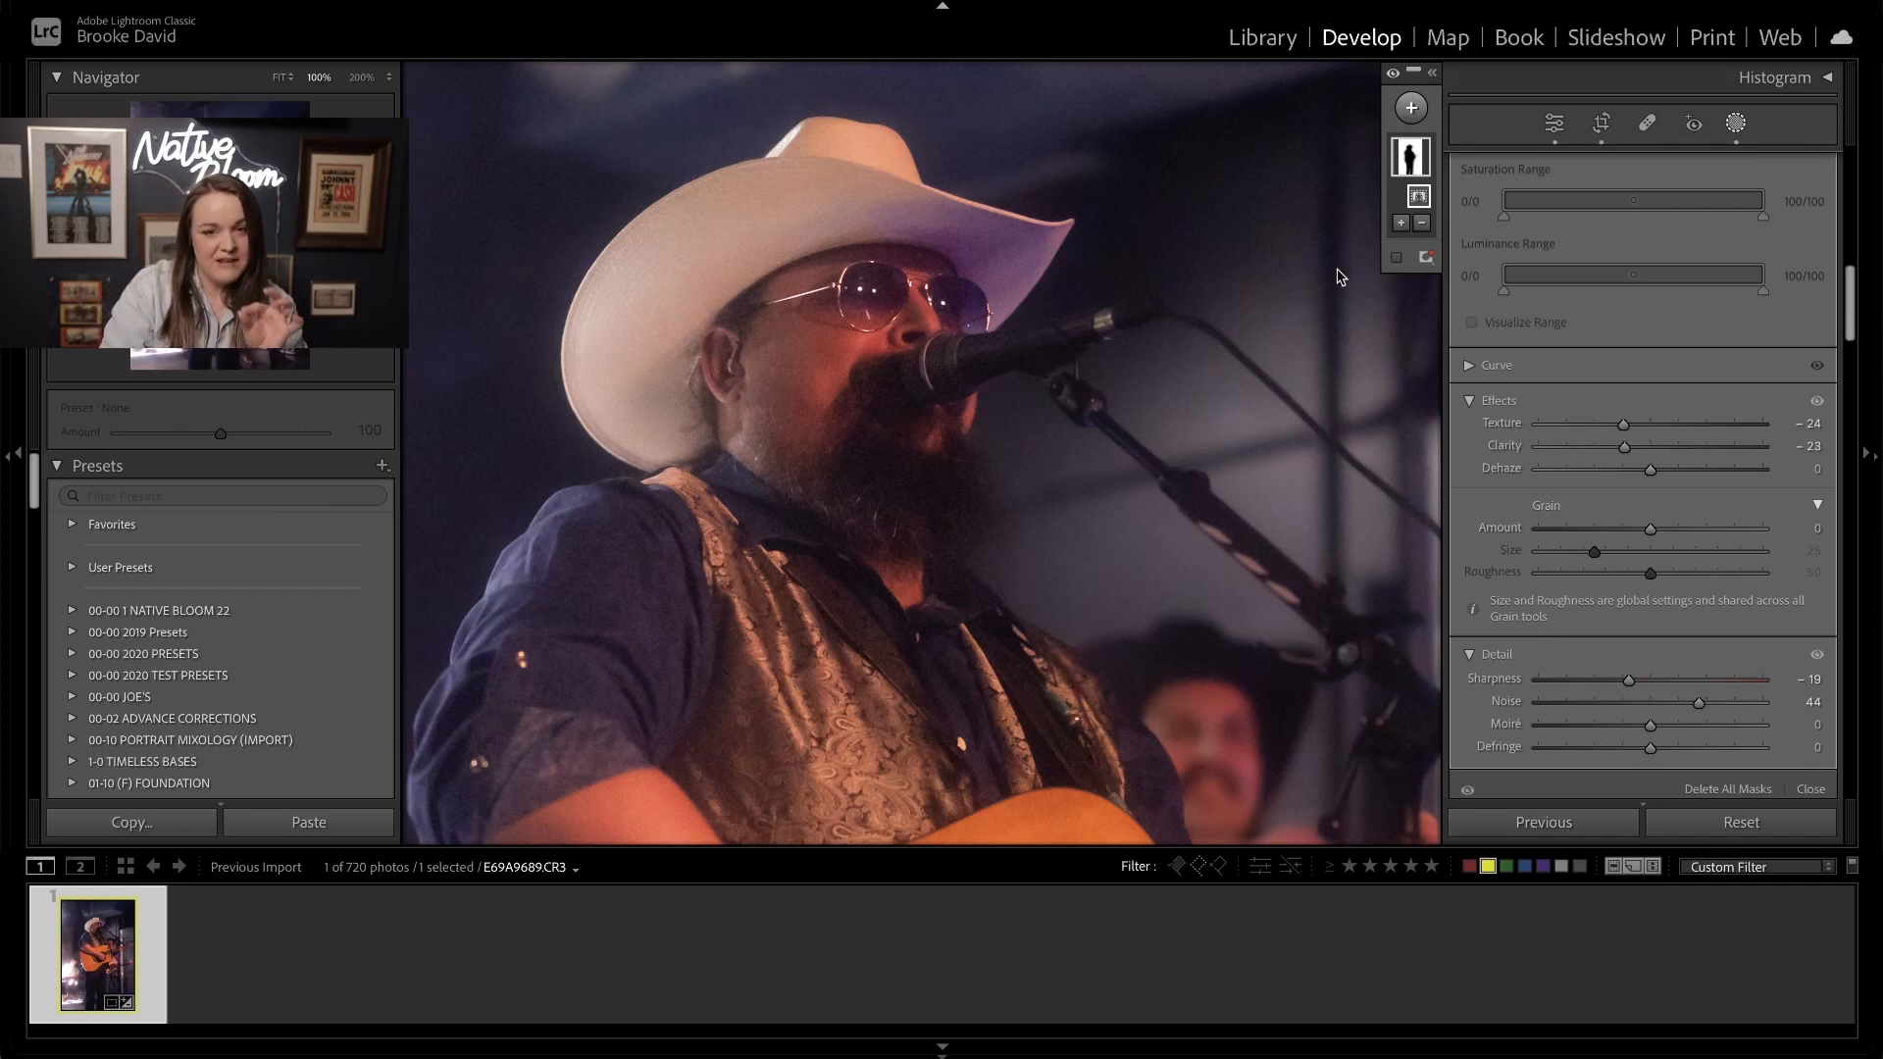
mouse_move(1420, 169)
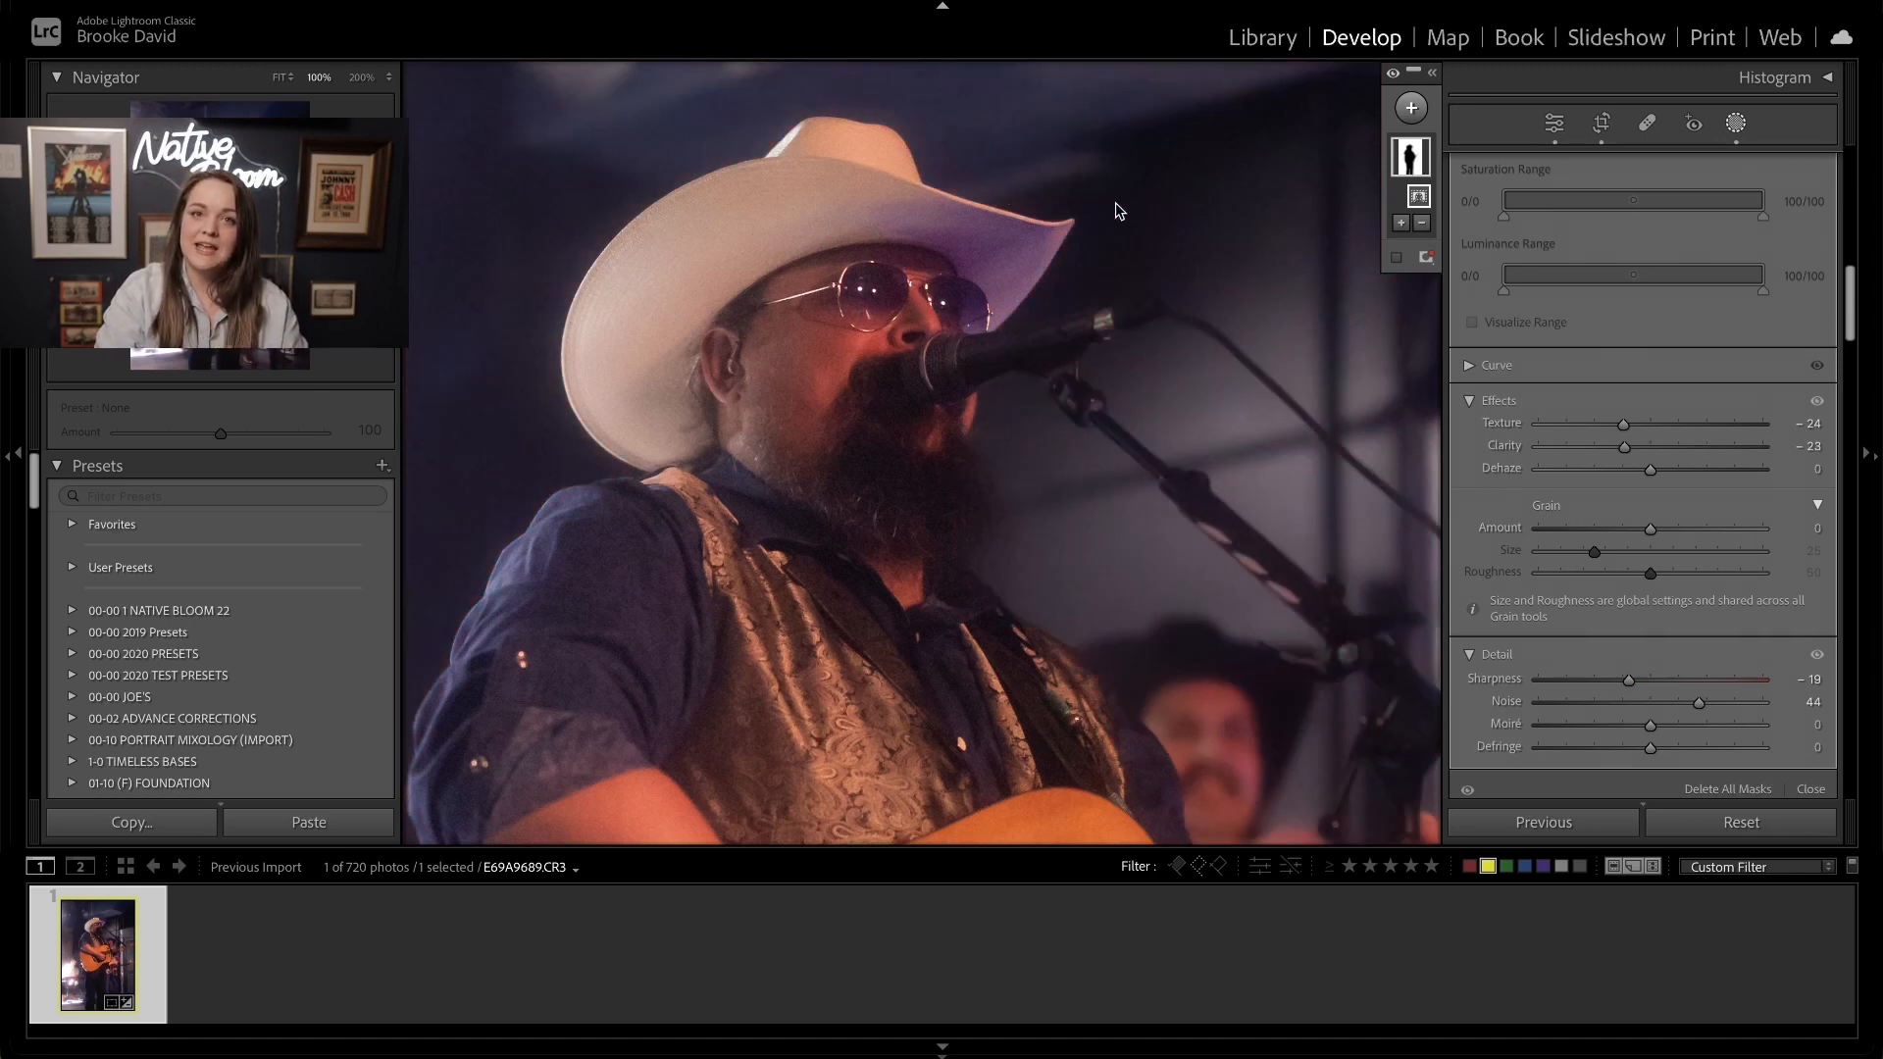
left_click(1410, 108)
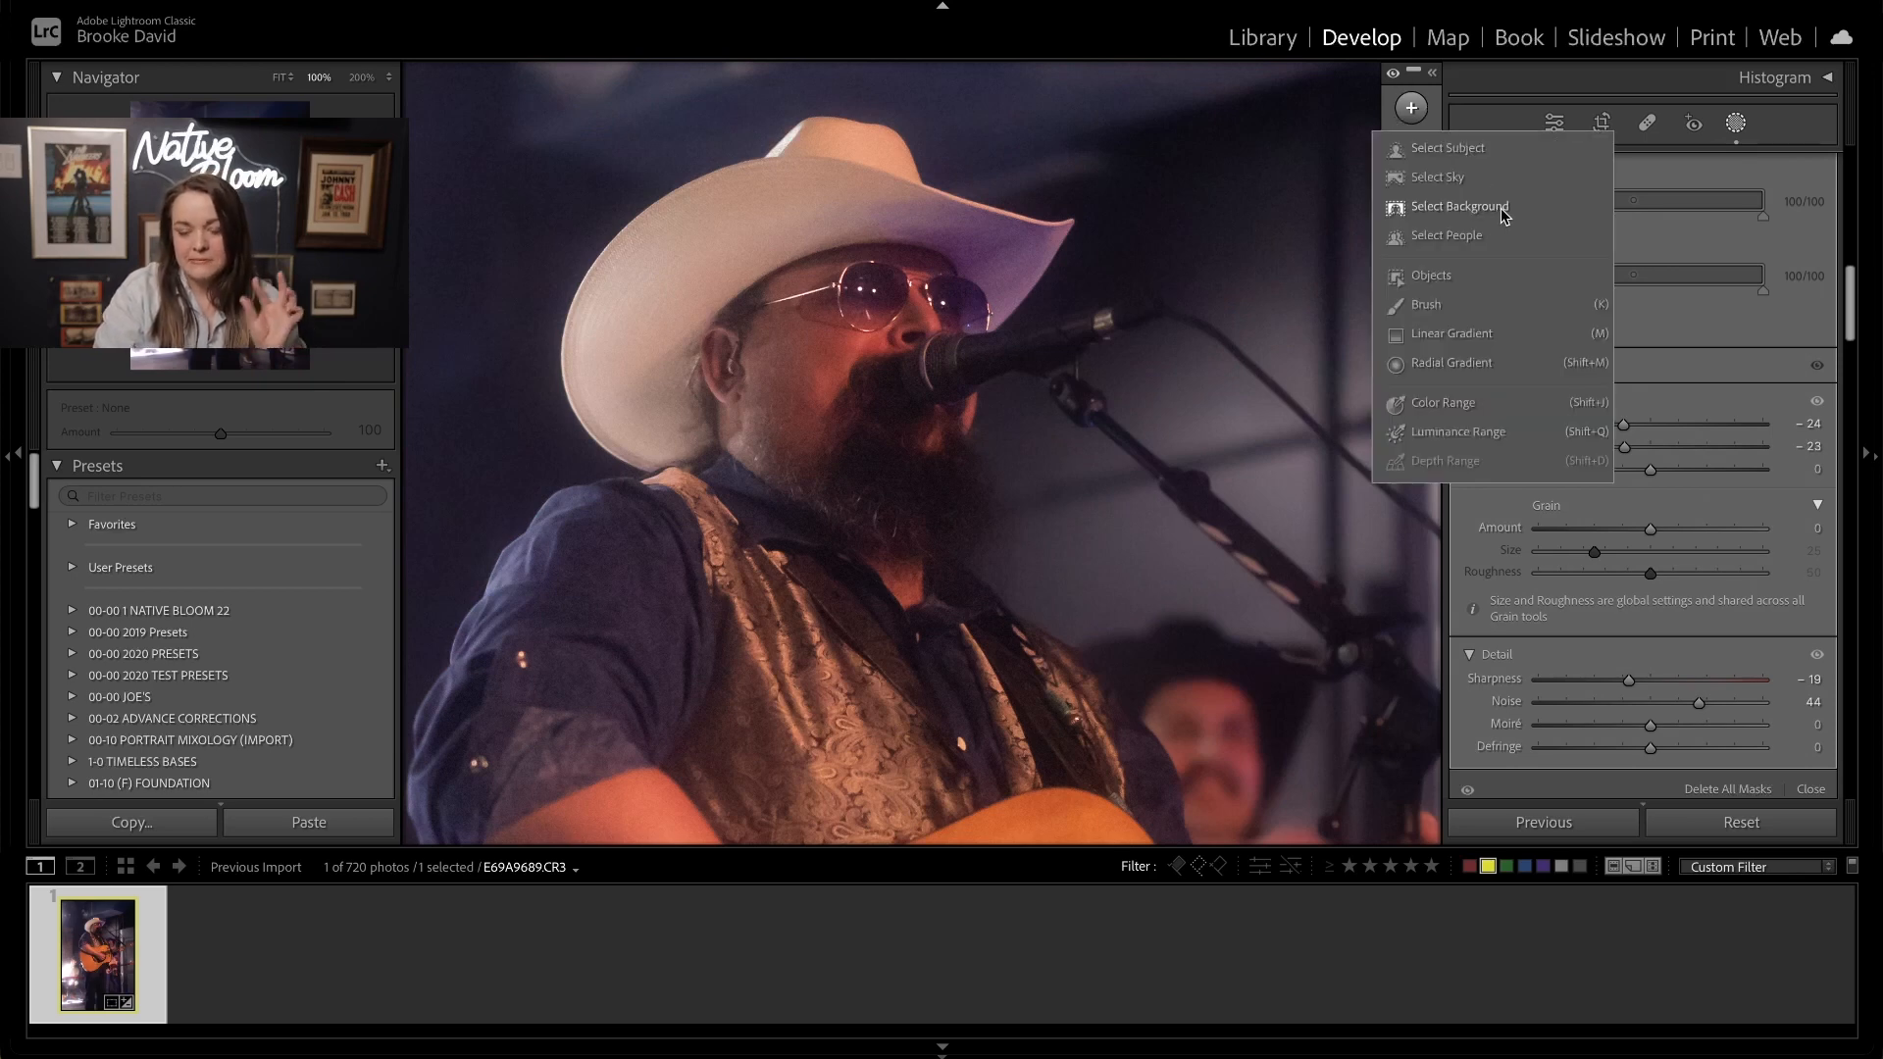
left_click(1471, 157)
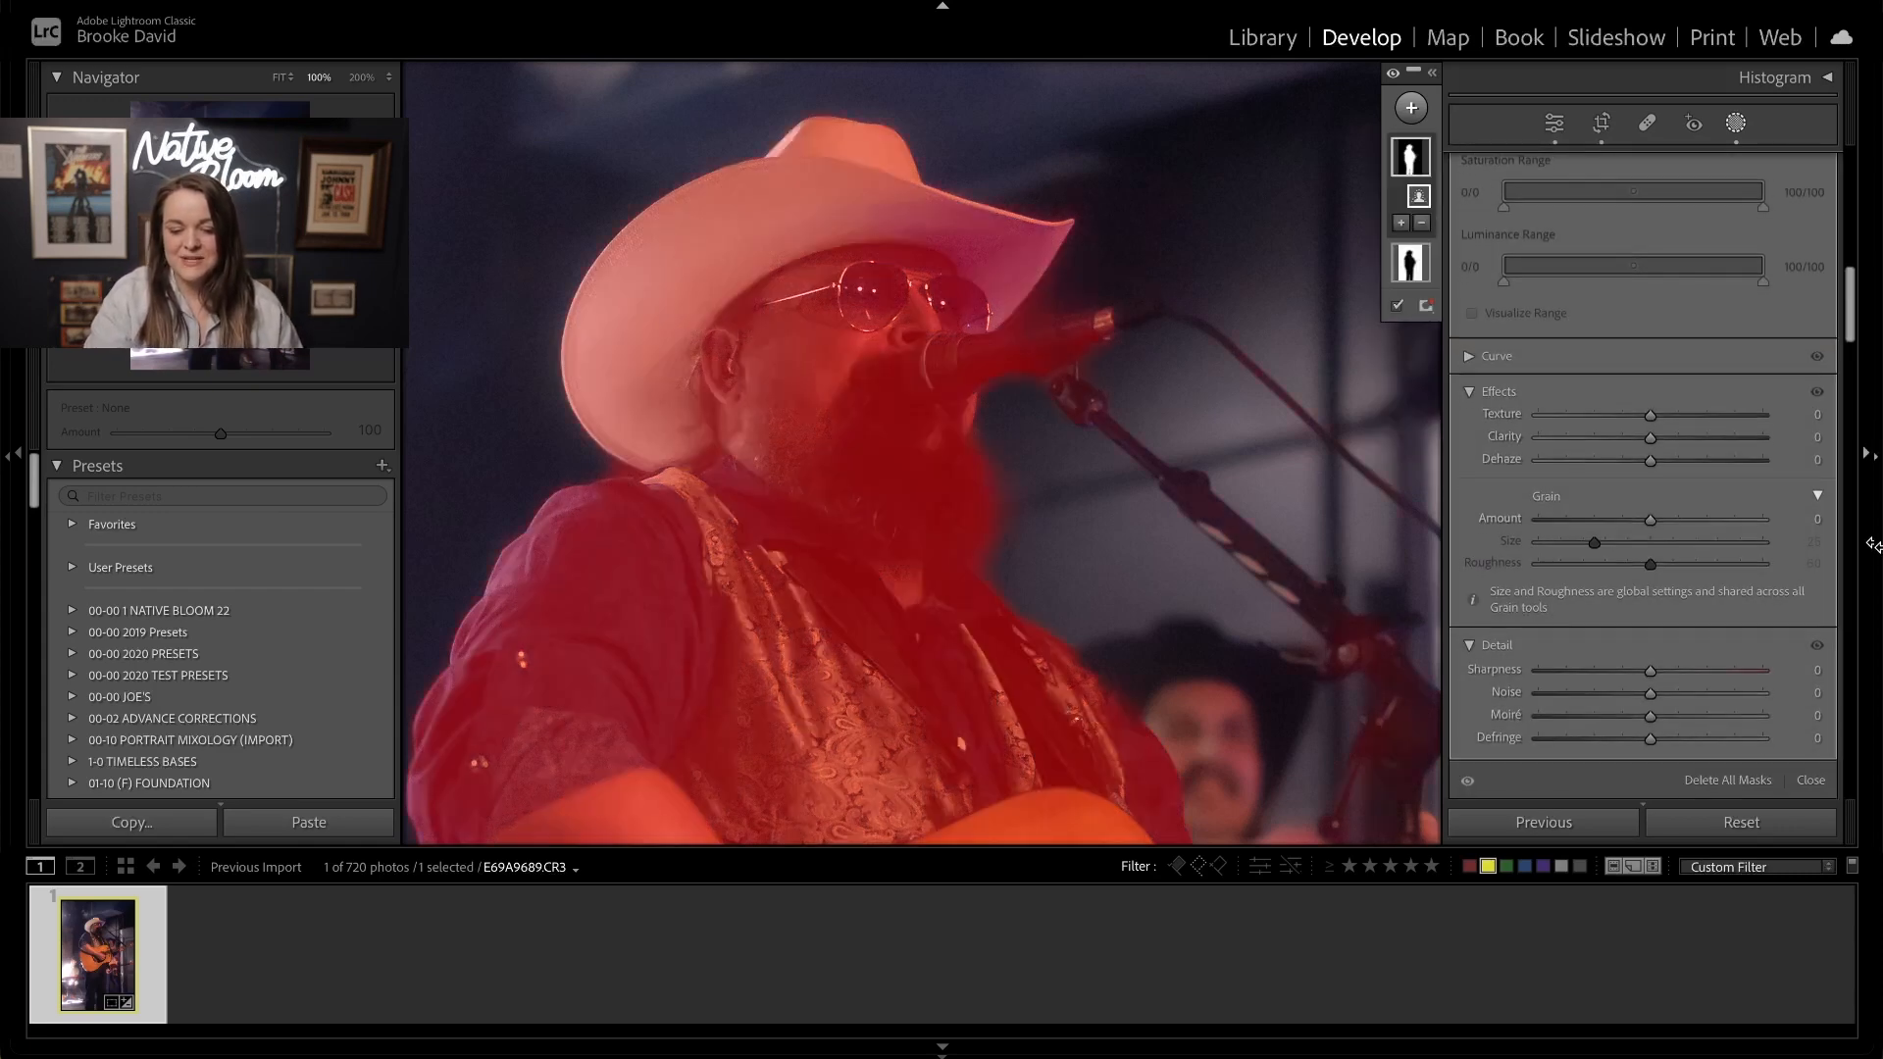
key("o")
scroll(1769, 538, "down", 1)
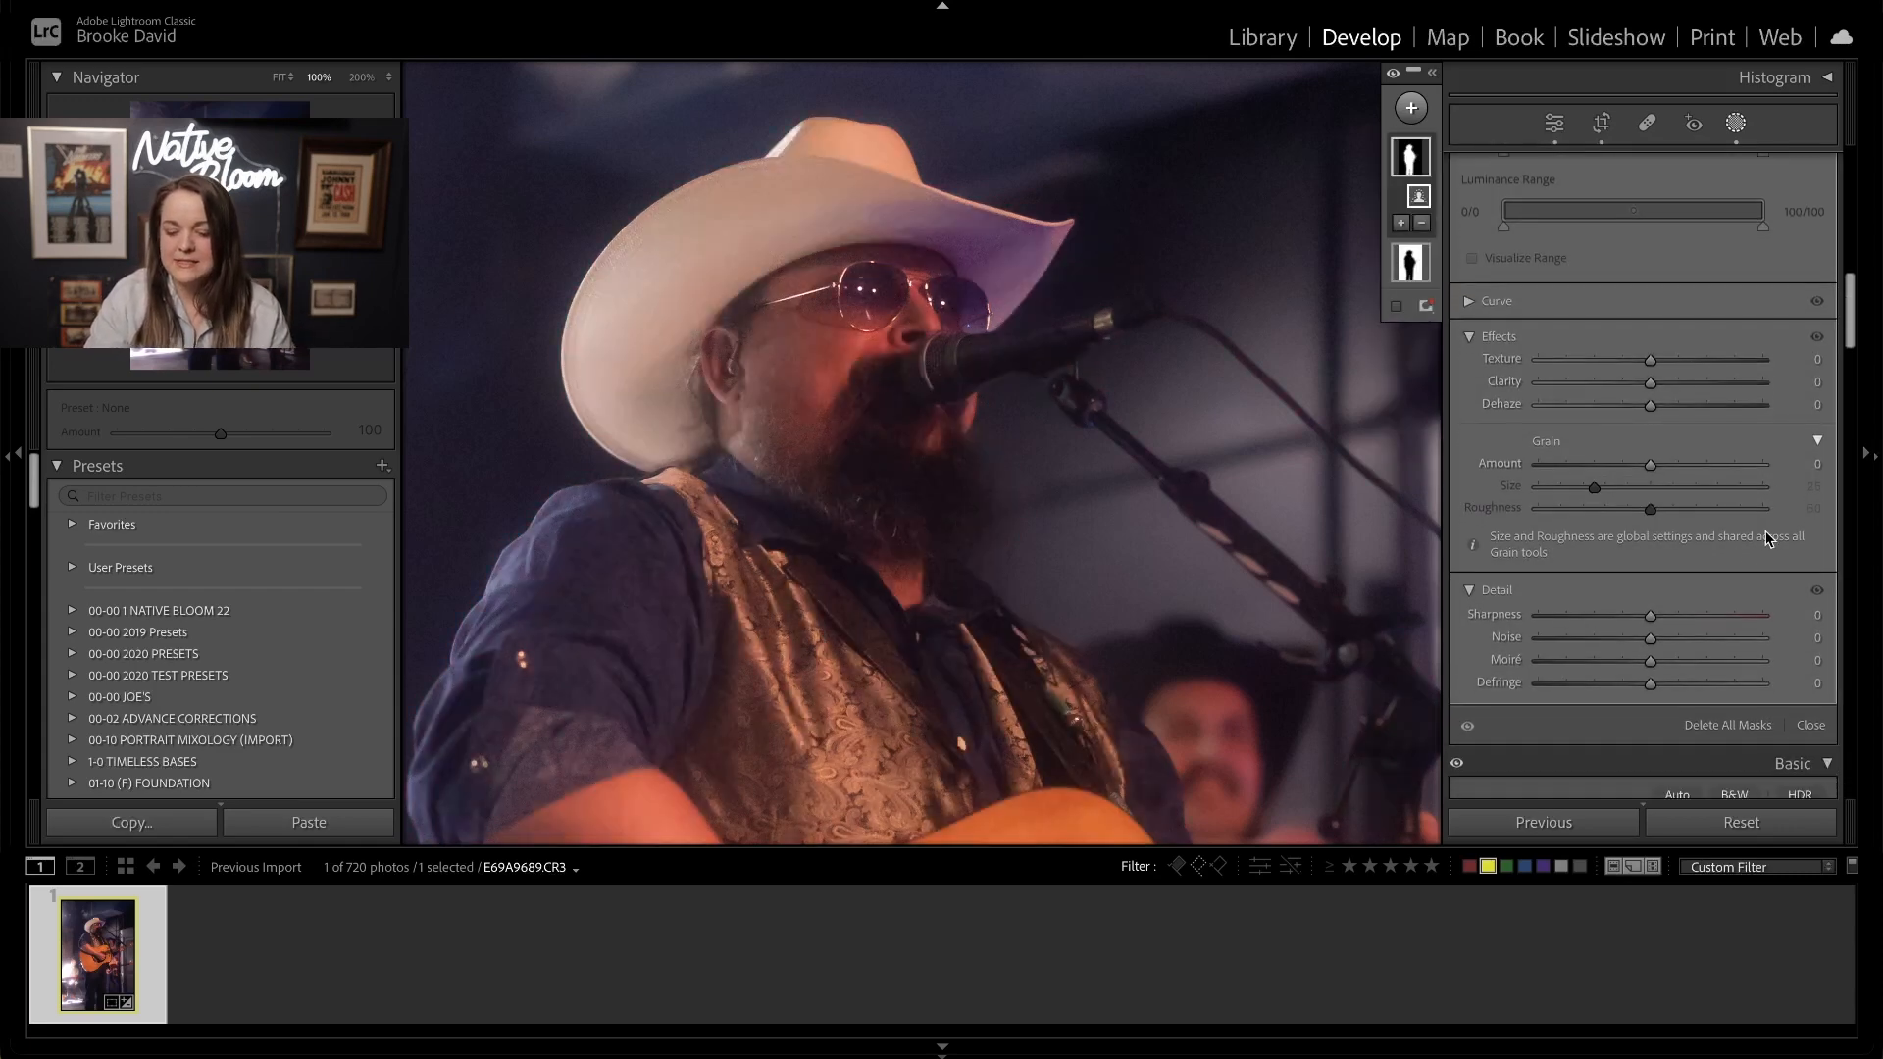
- Refine the singer's subject mask with Clarity 5, Sharpness 22 and Noise 20, and close masking with the whole photo in view
left_click_drag(1668, 383, 1673, 389)
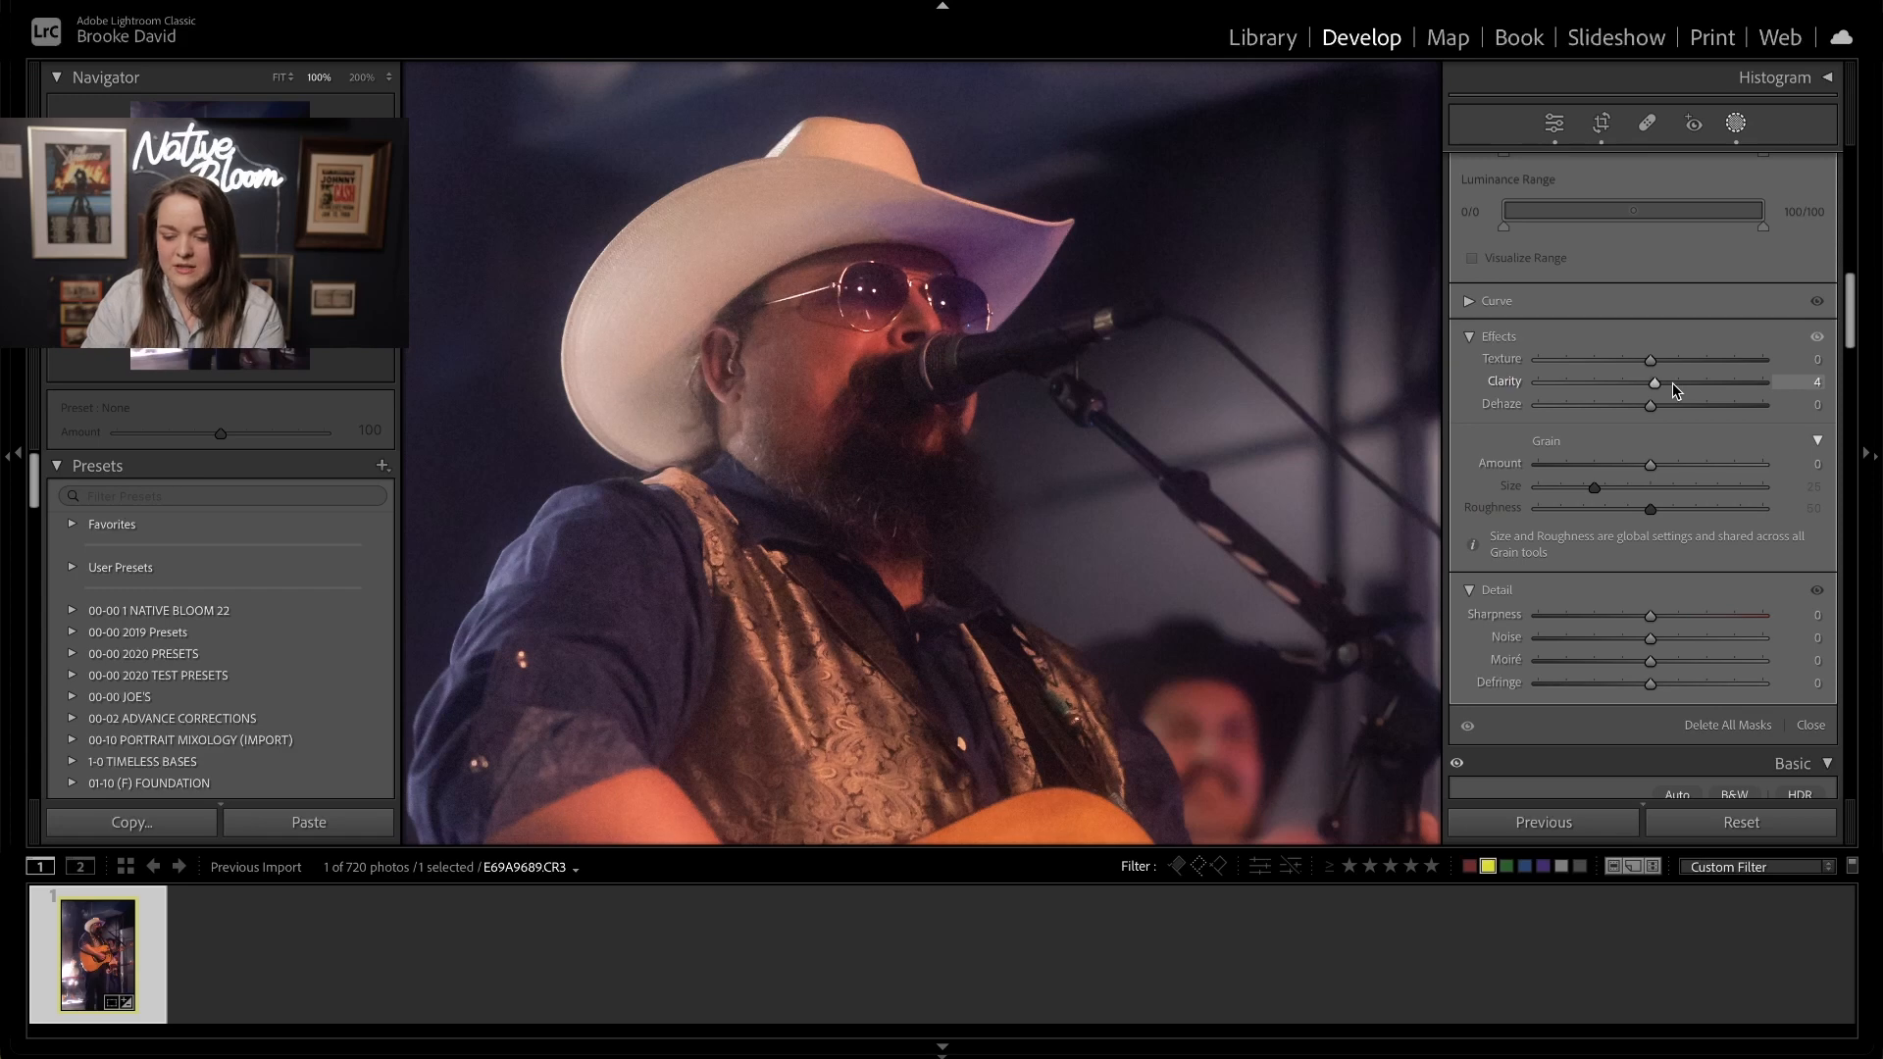
key("Down")
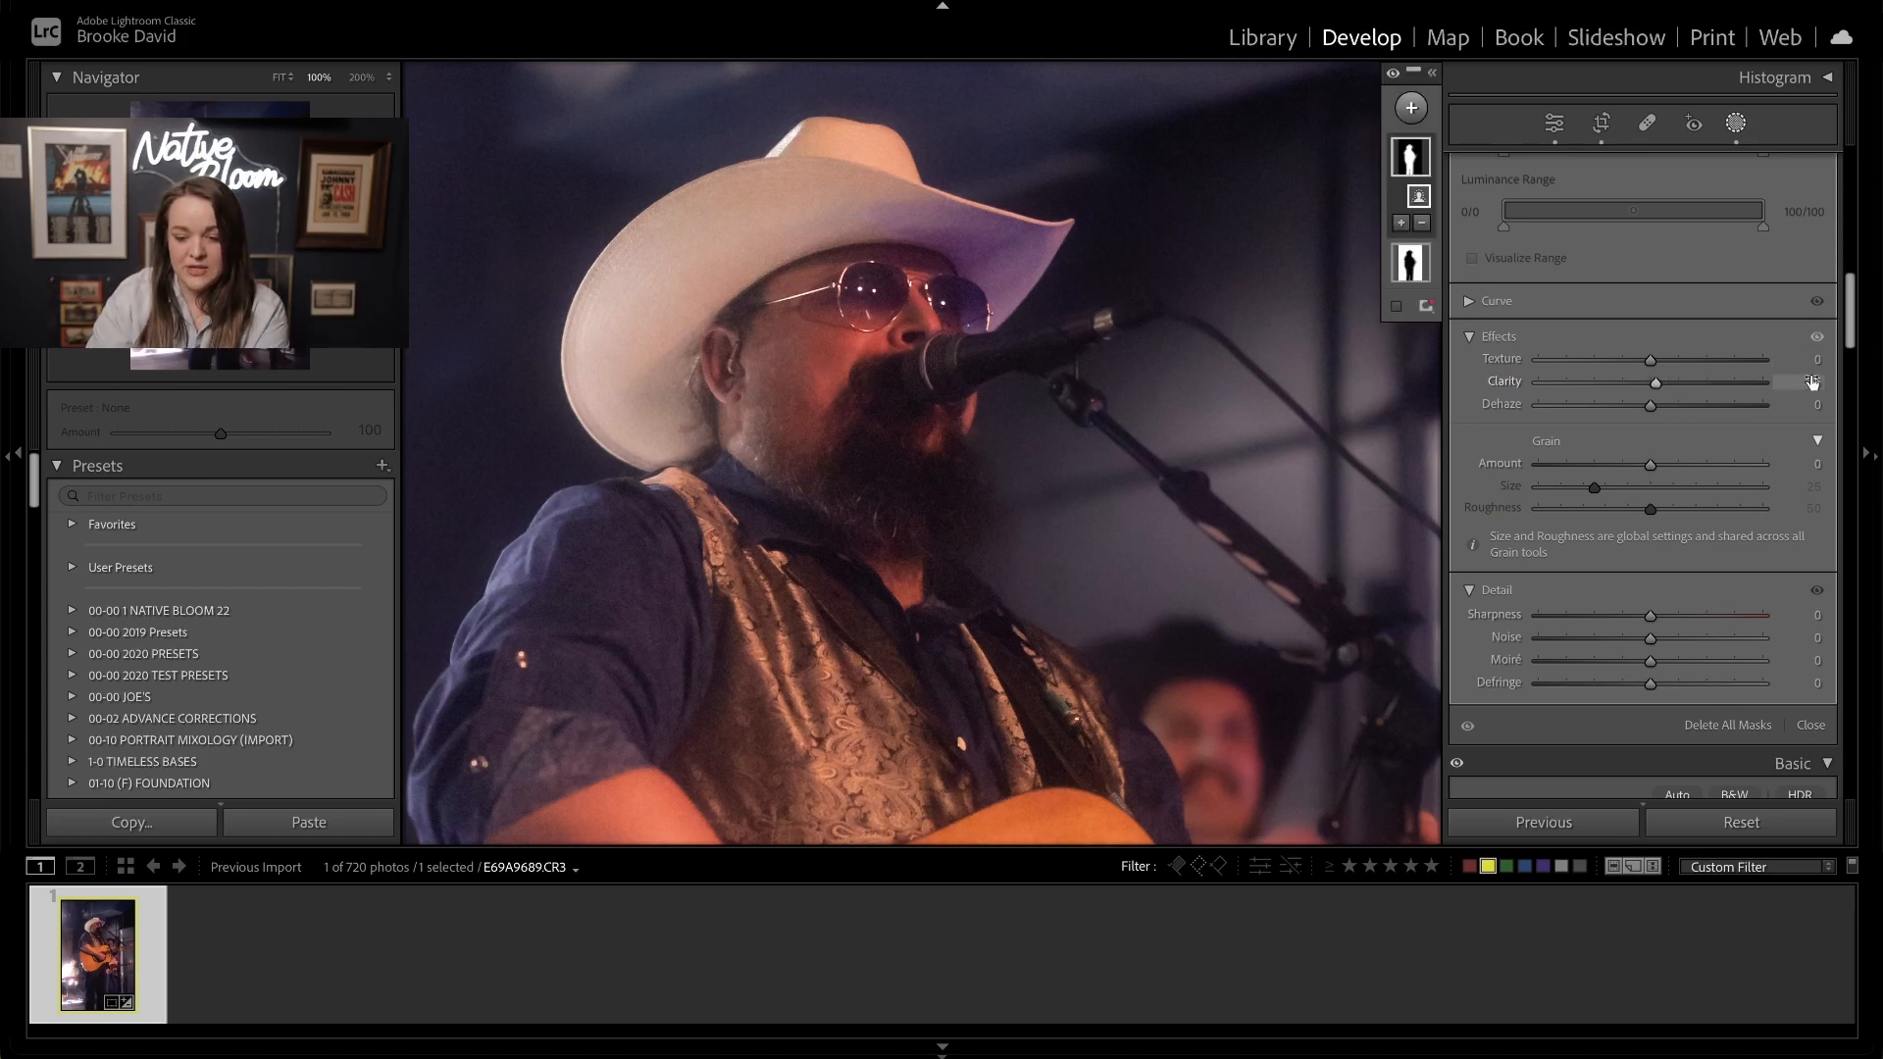
left_click_drag(1665, 619, 1671, 616)
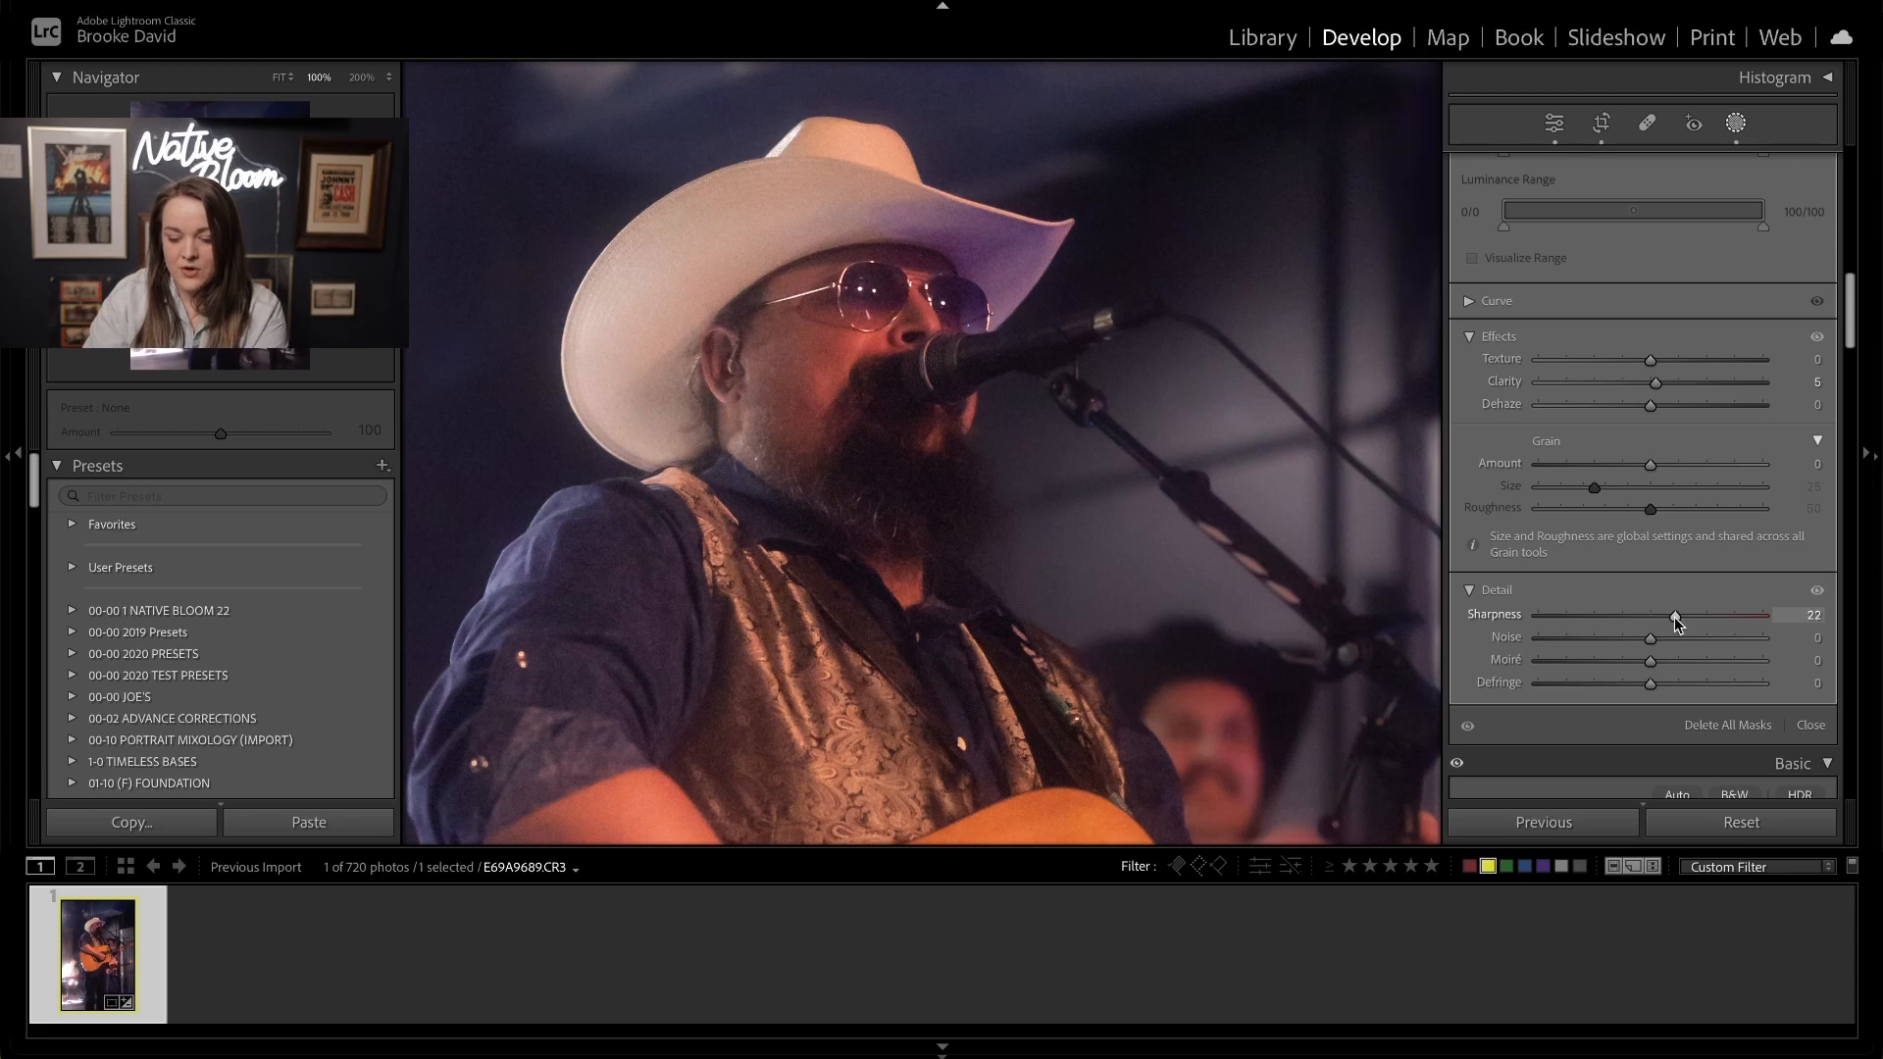
left_click_drag(1673, 616, 1678, 643)
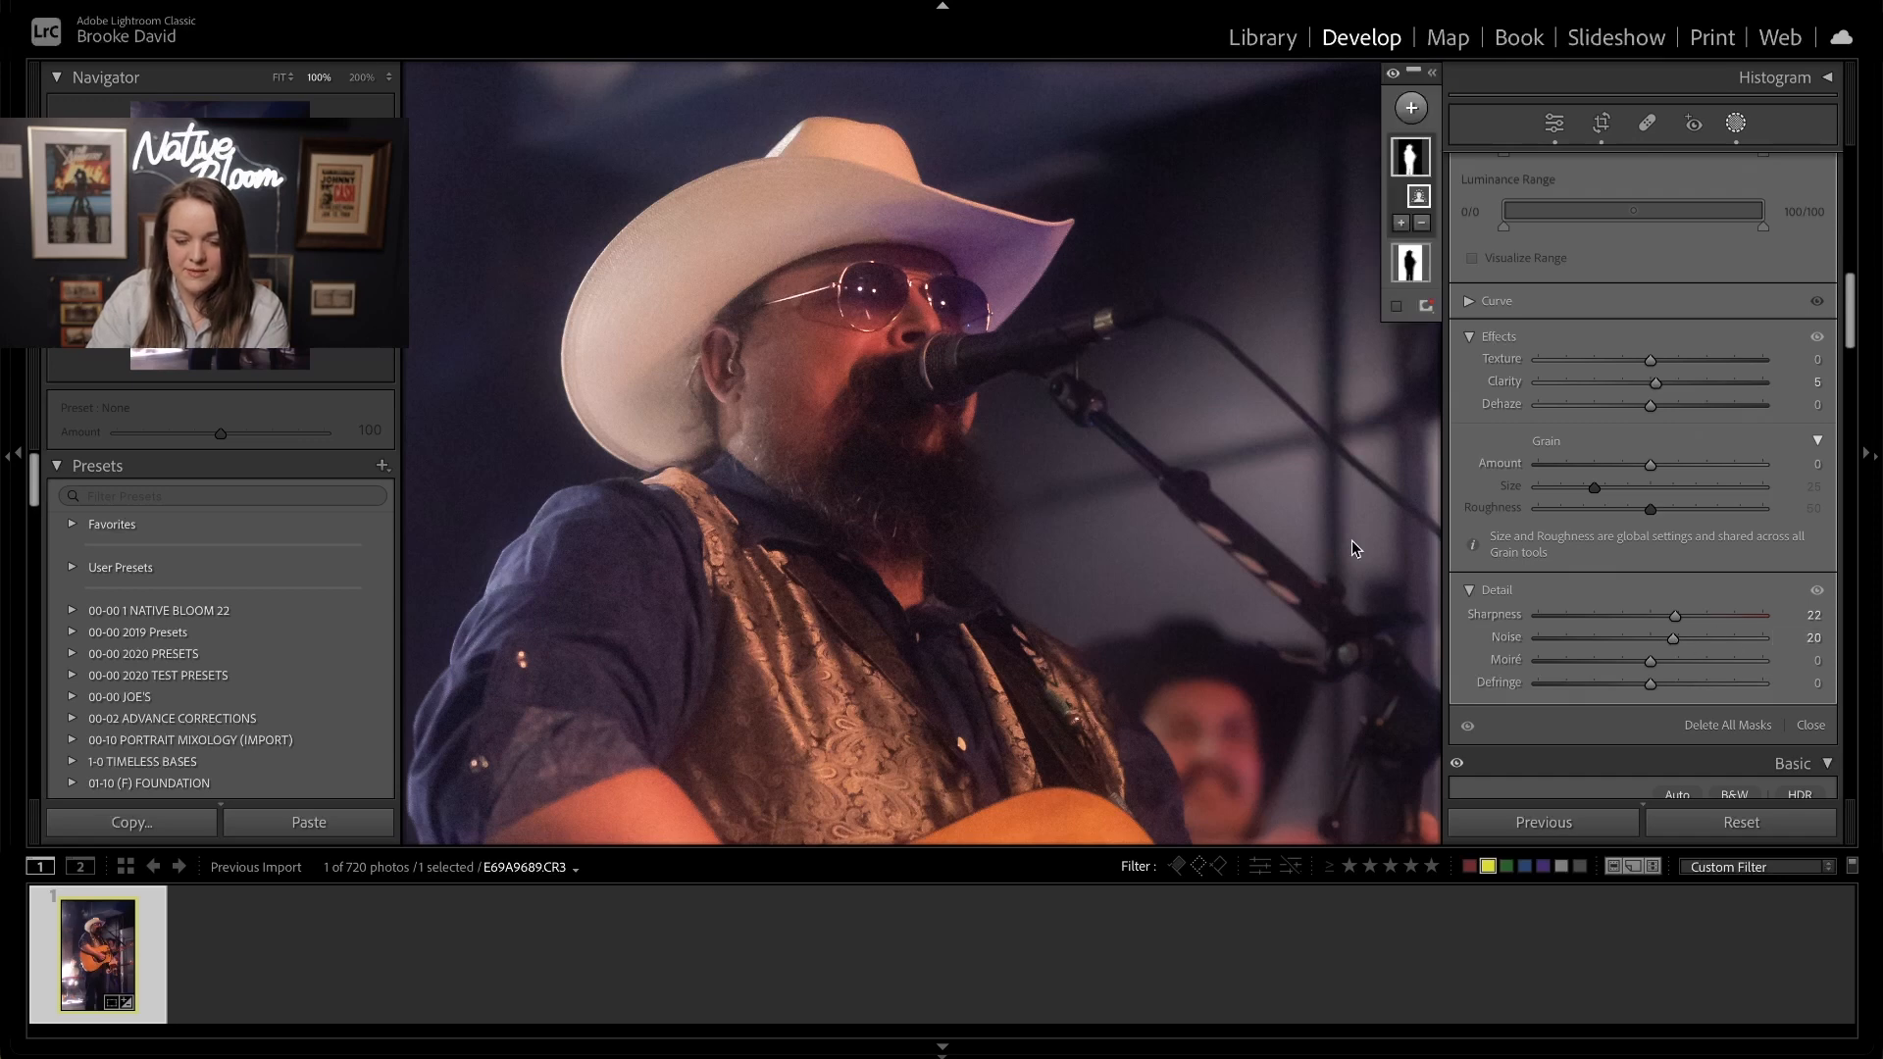
left_click(1233, 493)
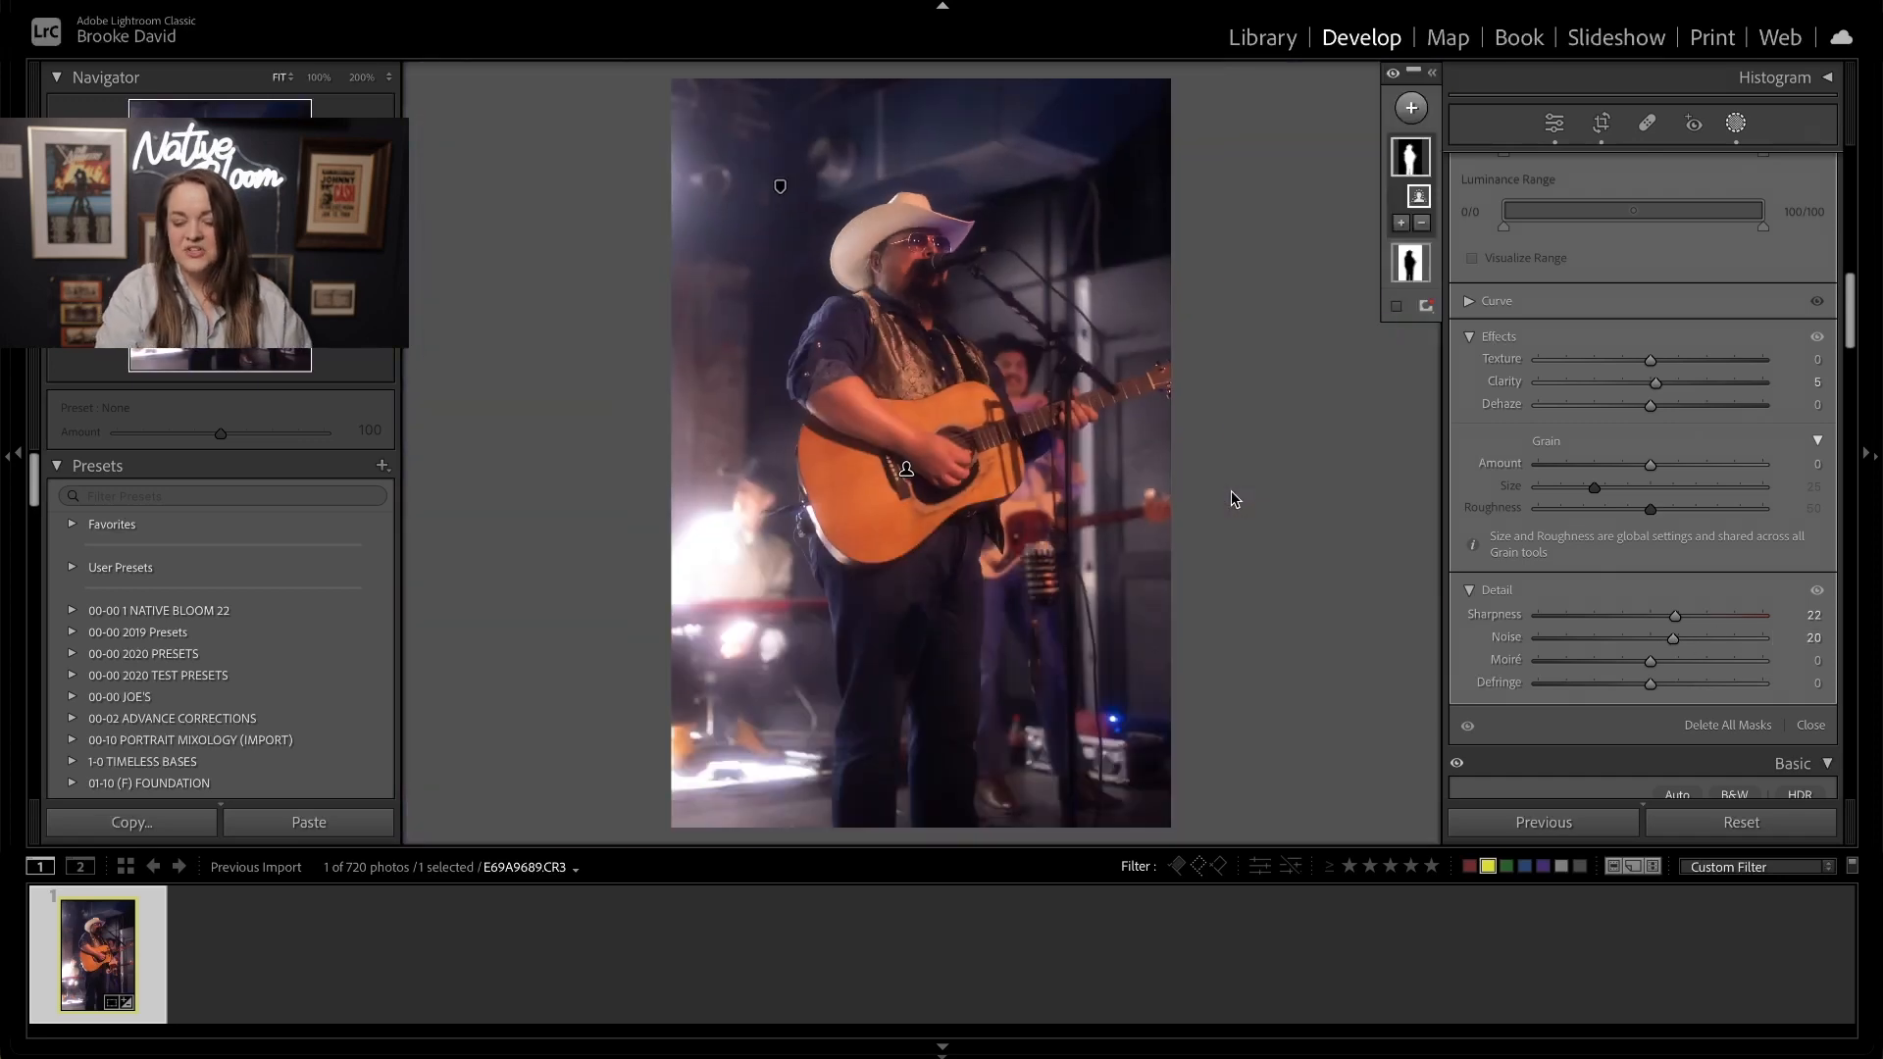
key("shift+w")
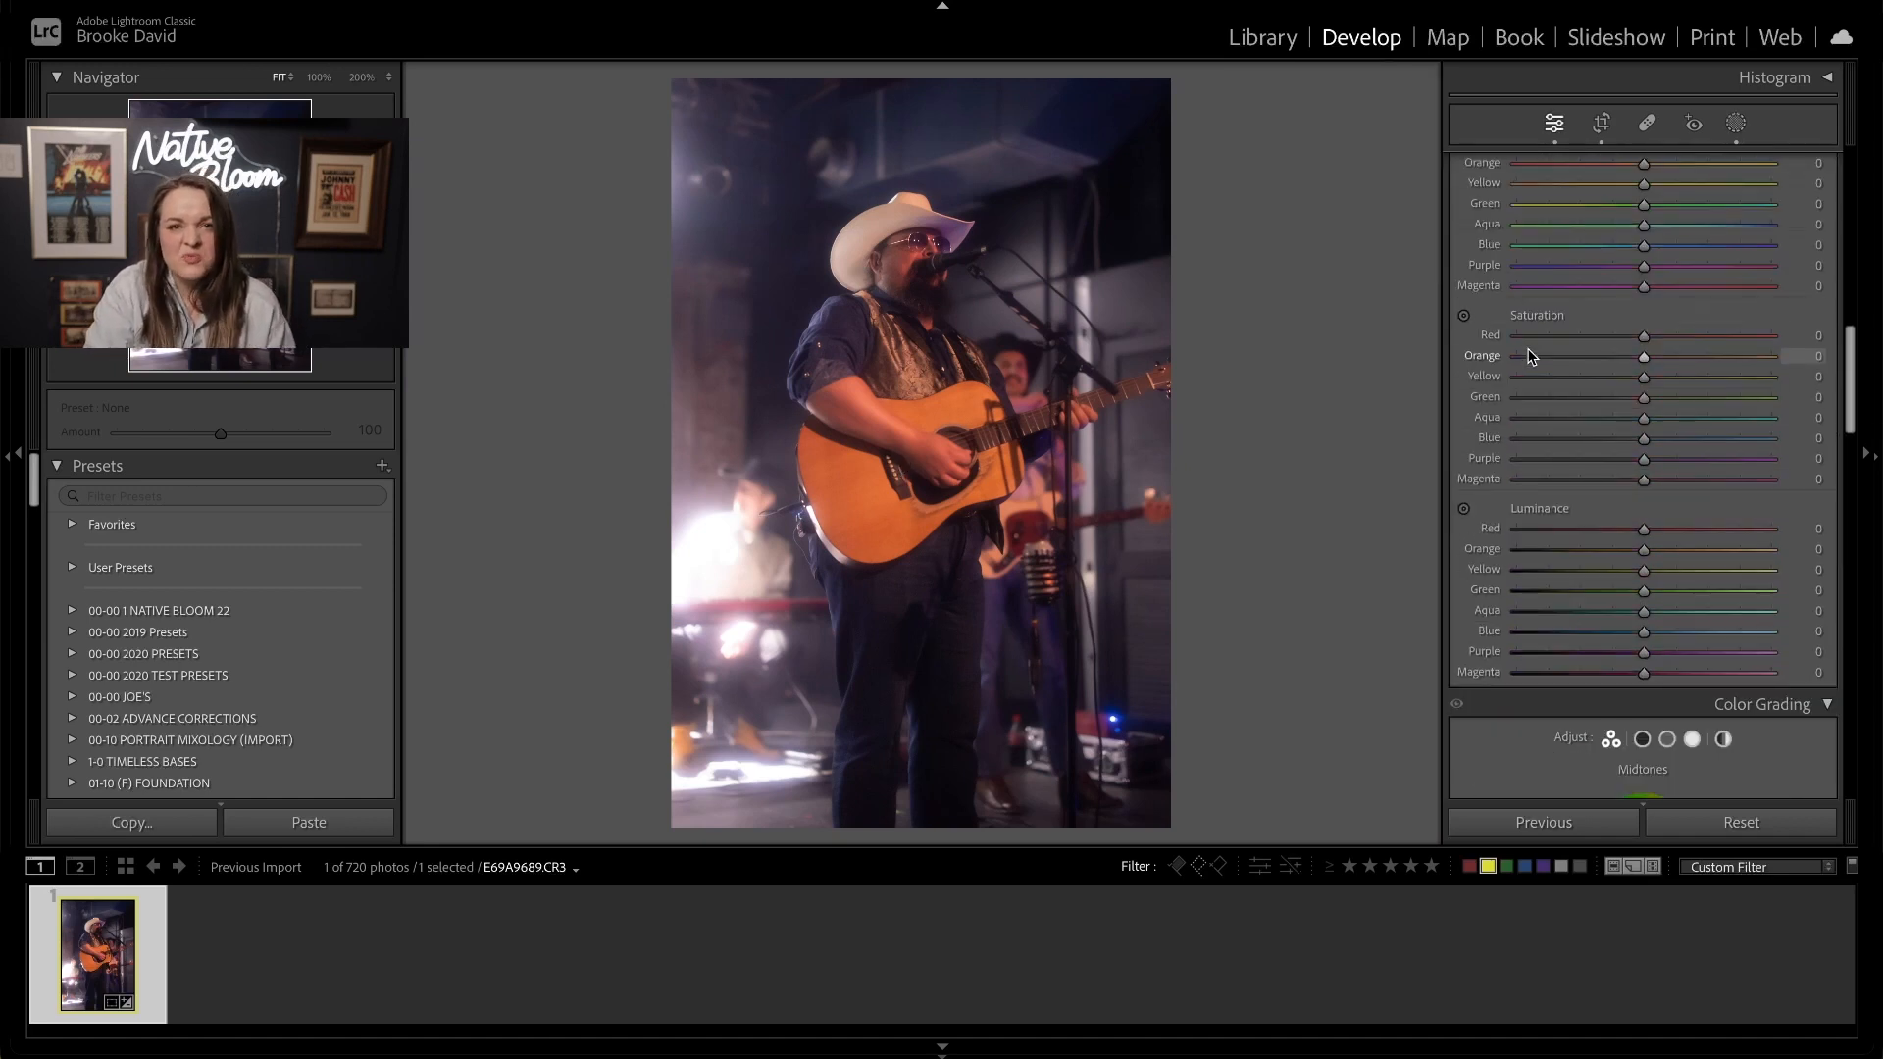
- Run AI Denoise on the photo with an amount of 50 and Create Stack enabled to produce an enhanced DNG
scroll(1638, 361, "down", 4)
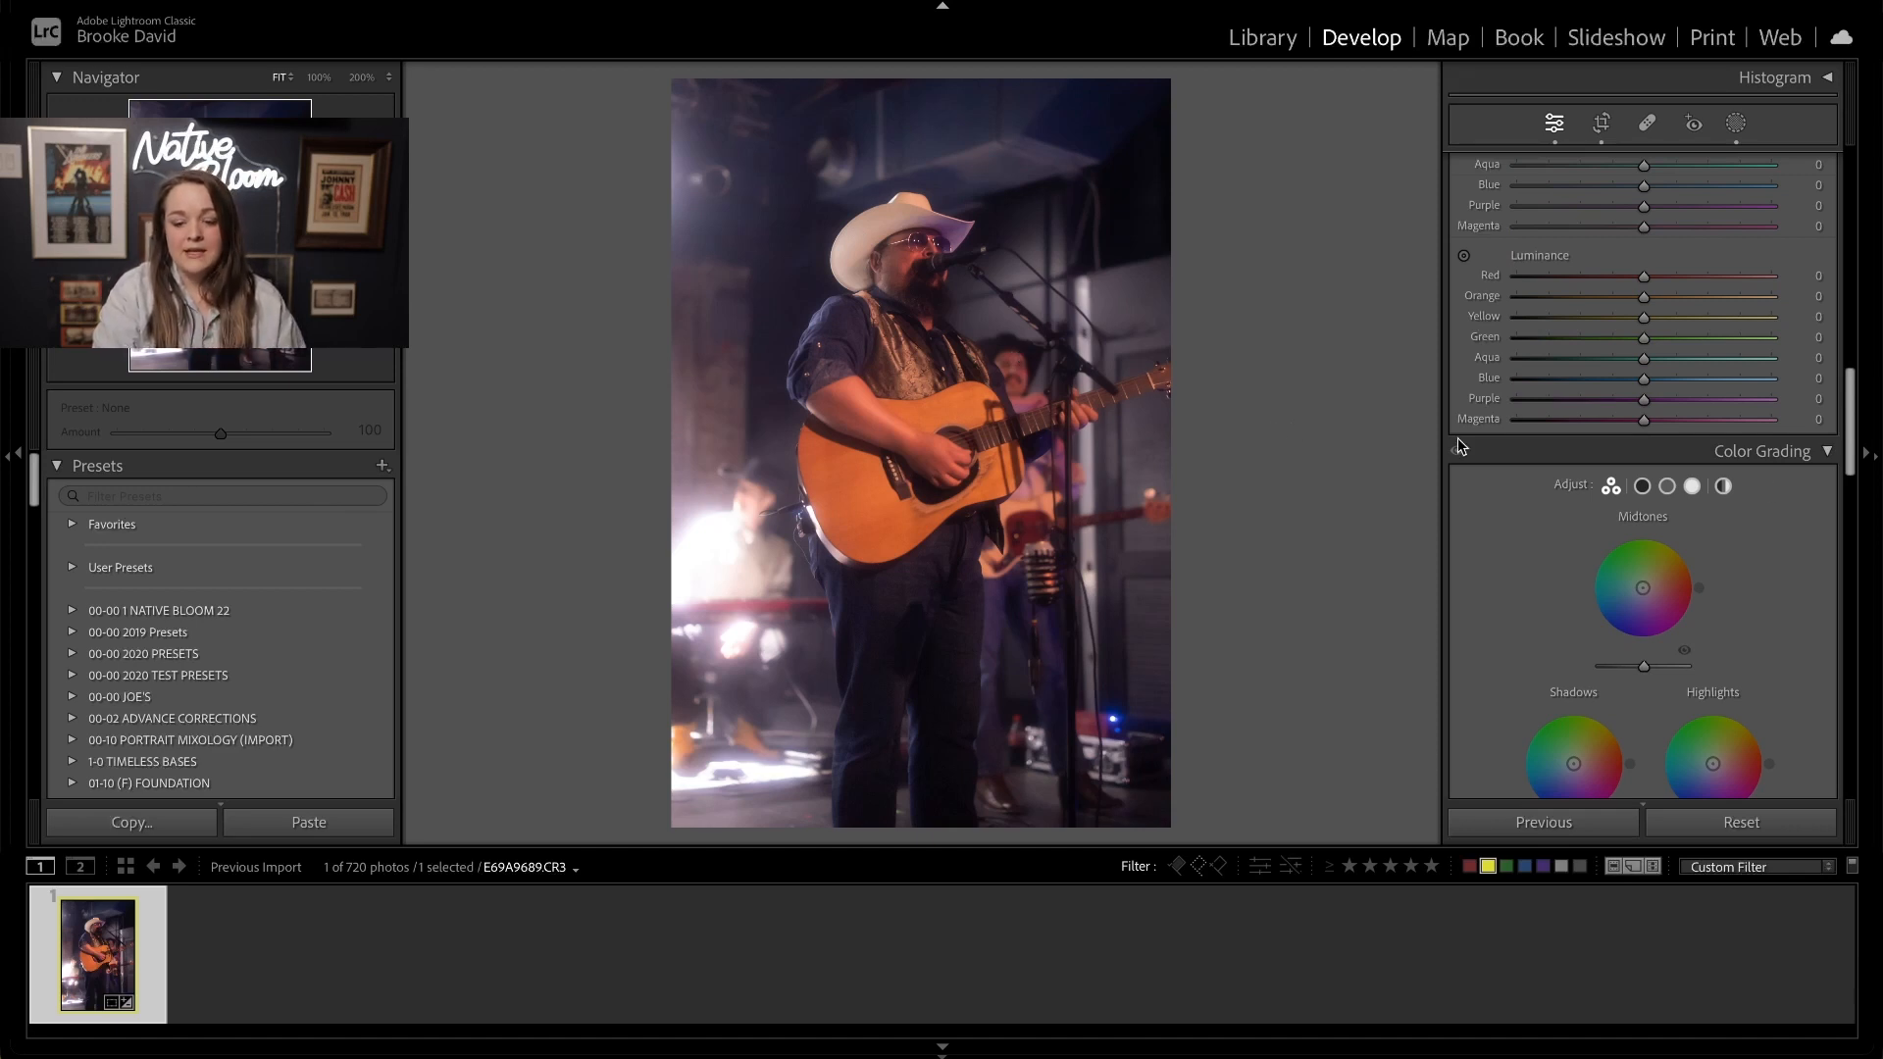
scroll(1749, 487, "down", 12)
scroll(1755, 487, "up", 2)
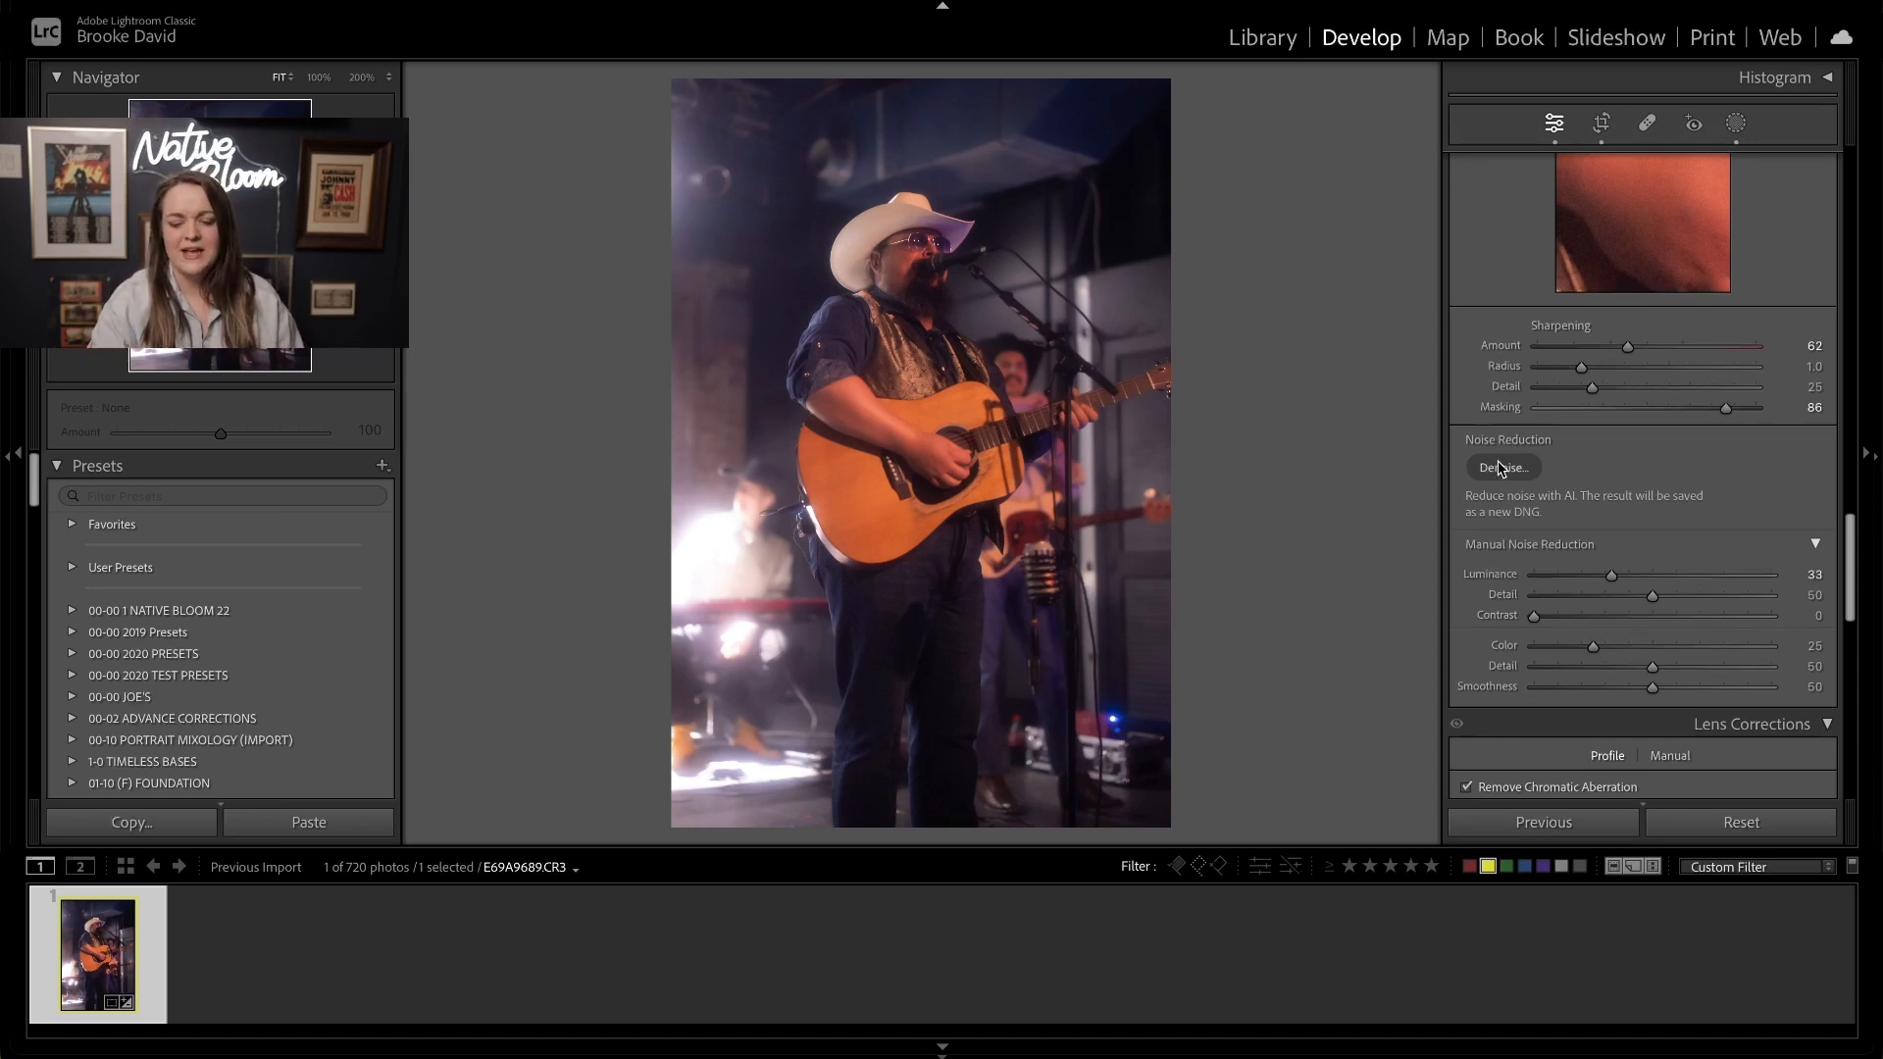
scroll(1500, 469, "up", 1)
left_click(1522, 528)
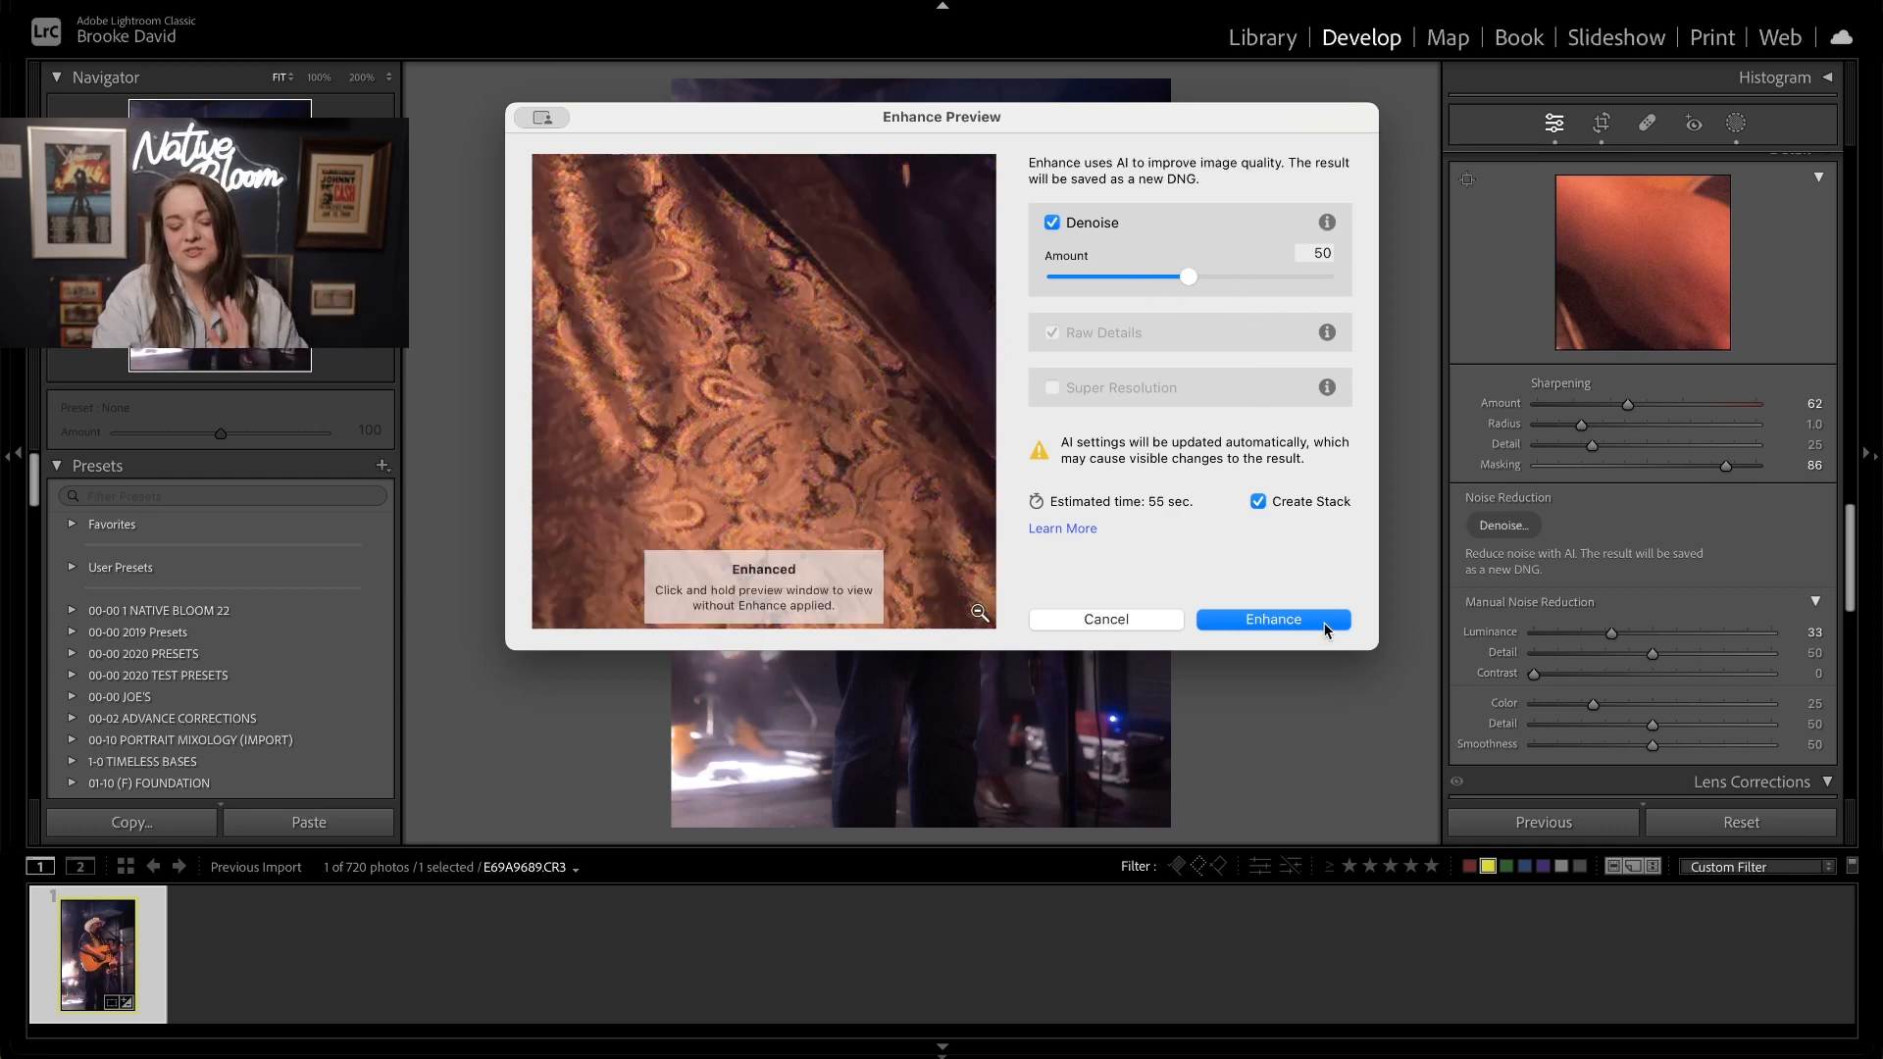
left_click(1326, 630)
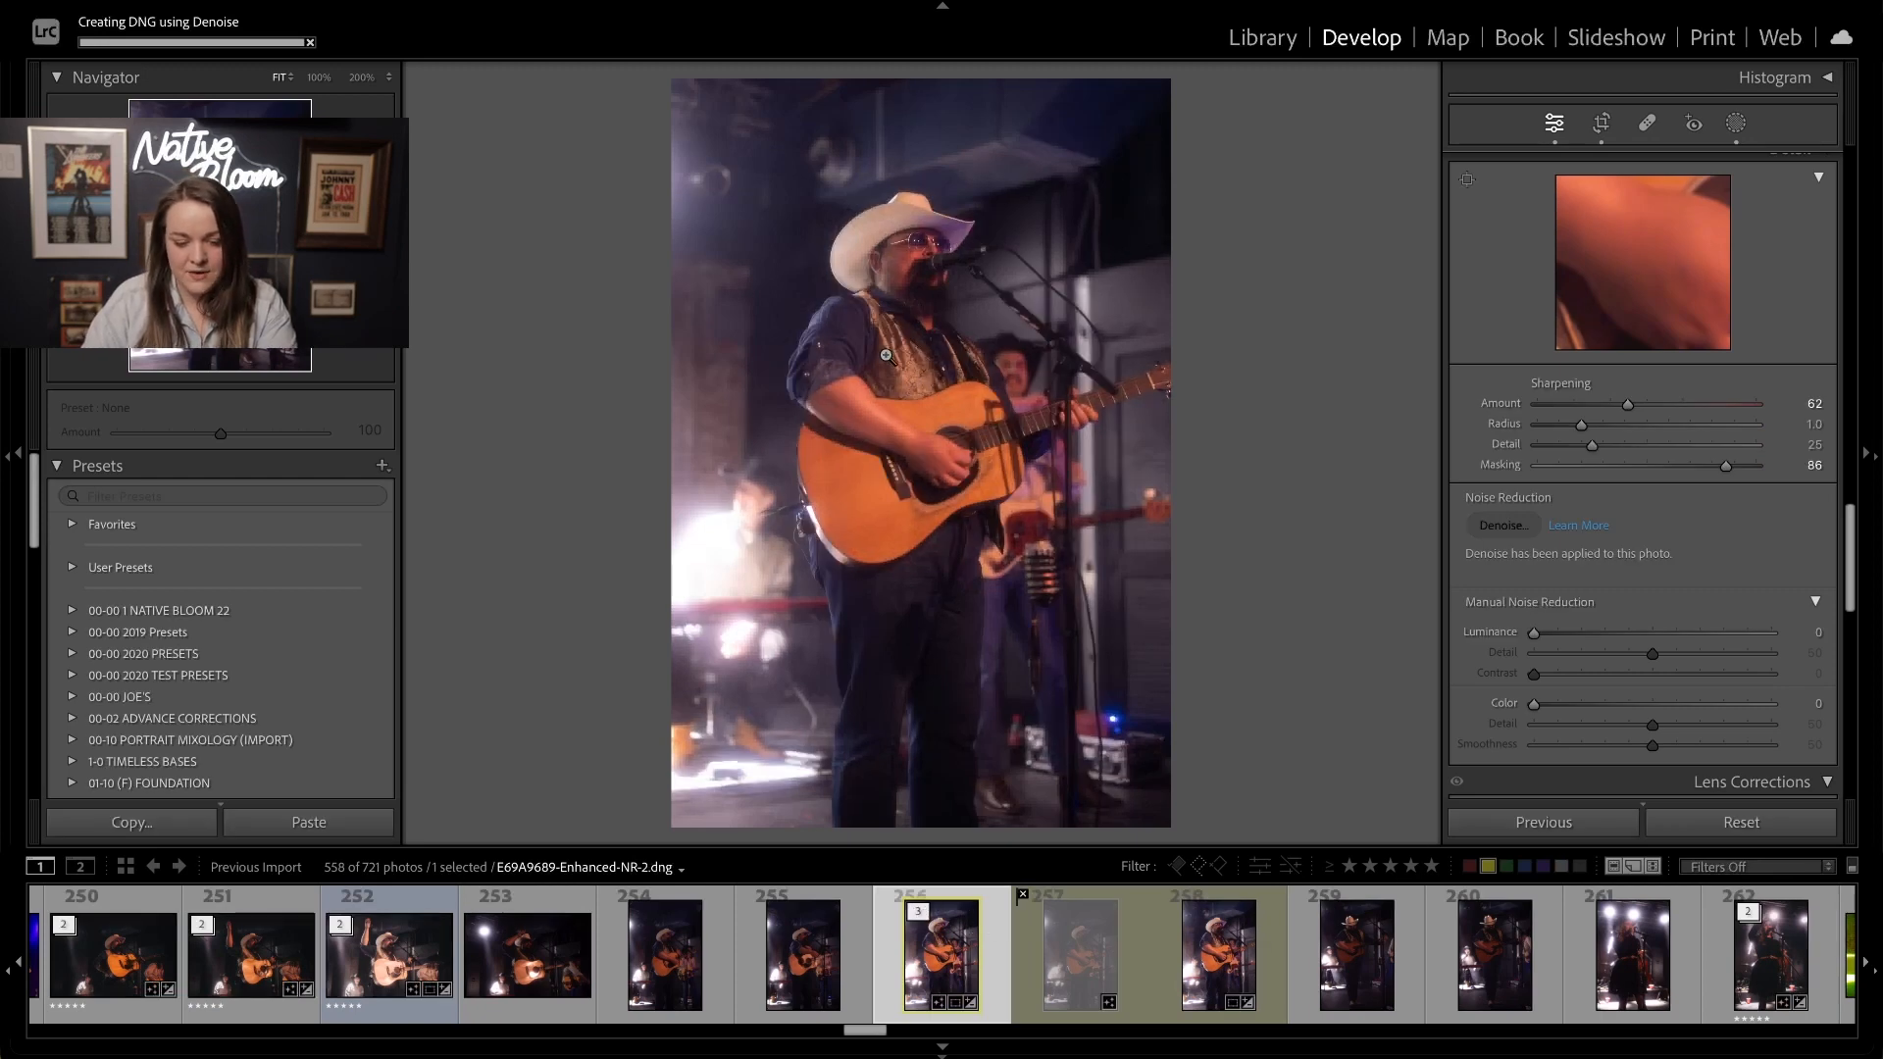
- Examine the denoised photo at 100% around the guitar, the arm, the vest and the singer's face and hat
left_click(909, 378)
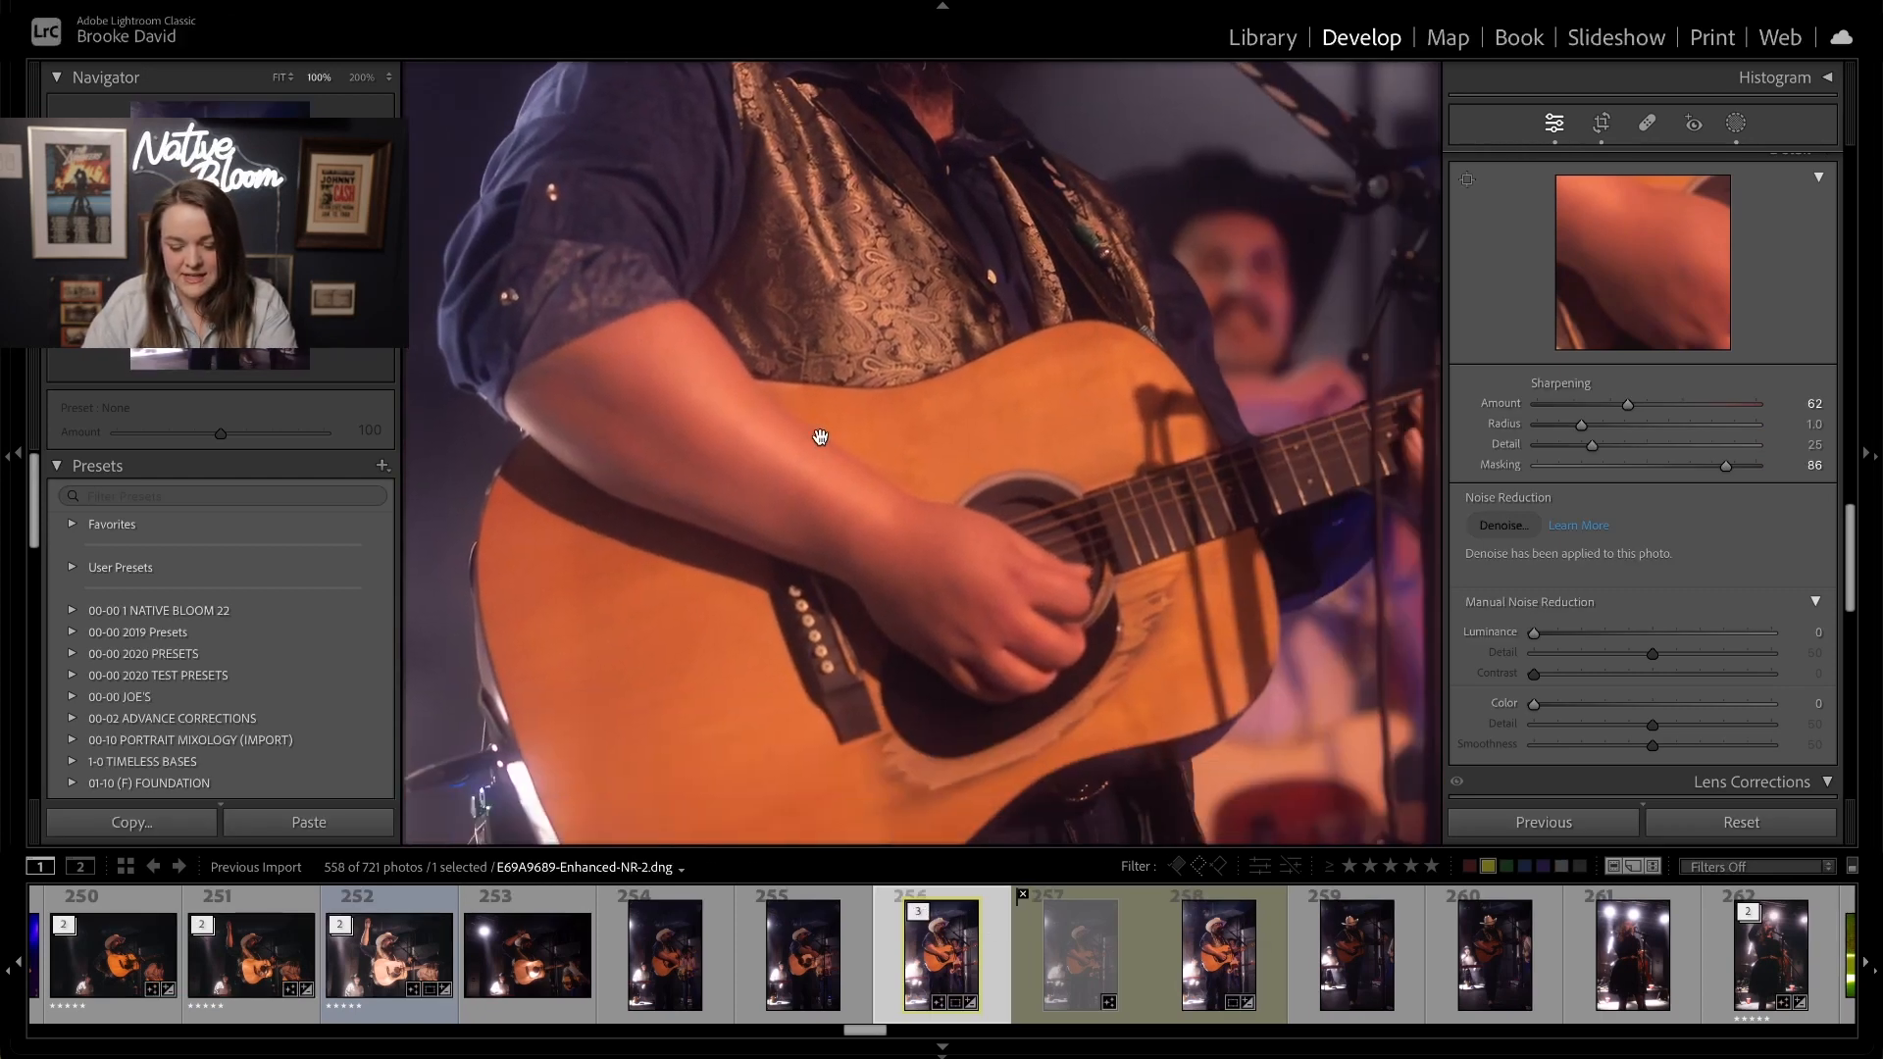
left_click_drag(655, 350, 675, 502)
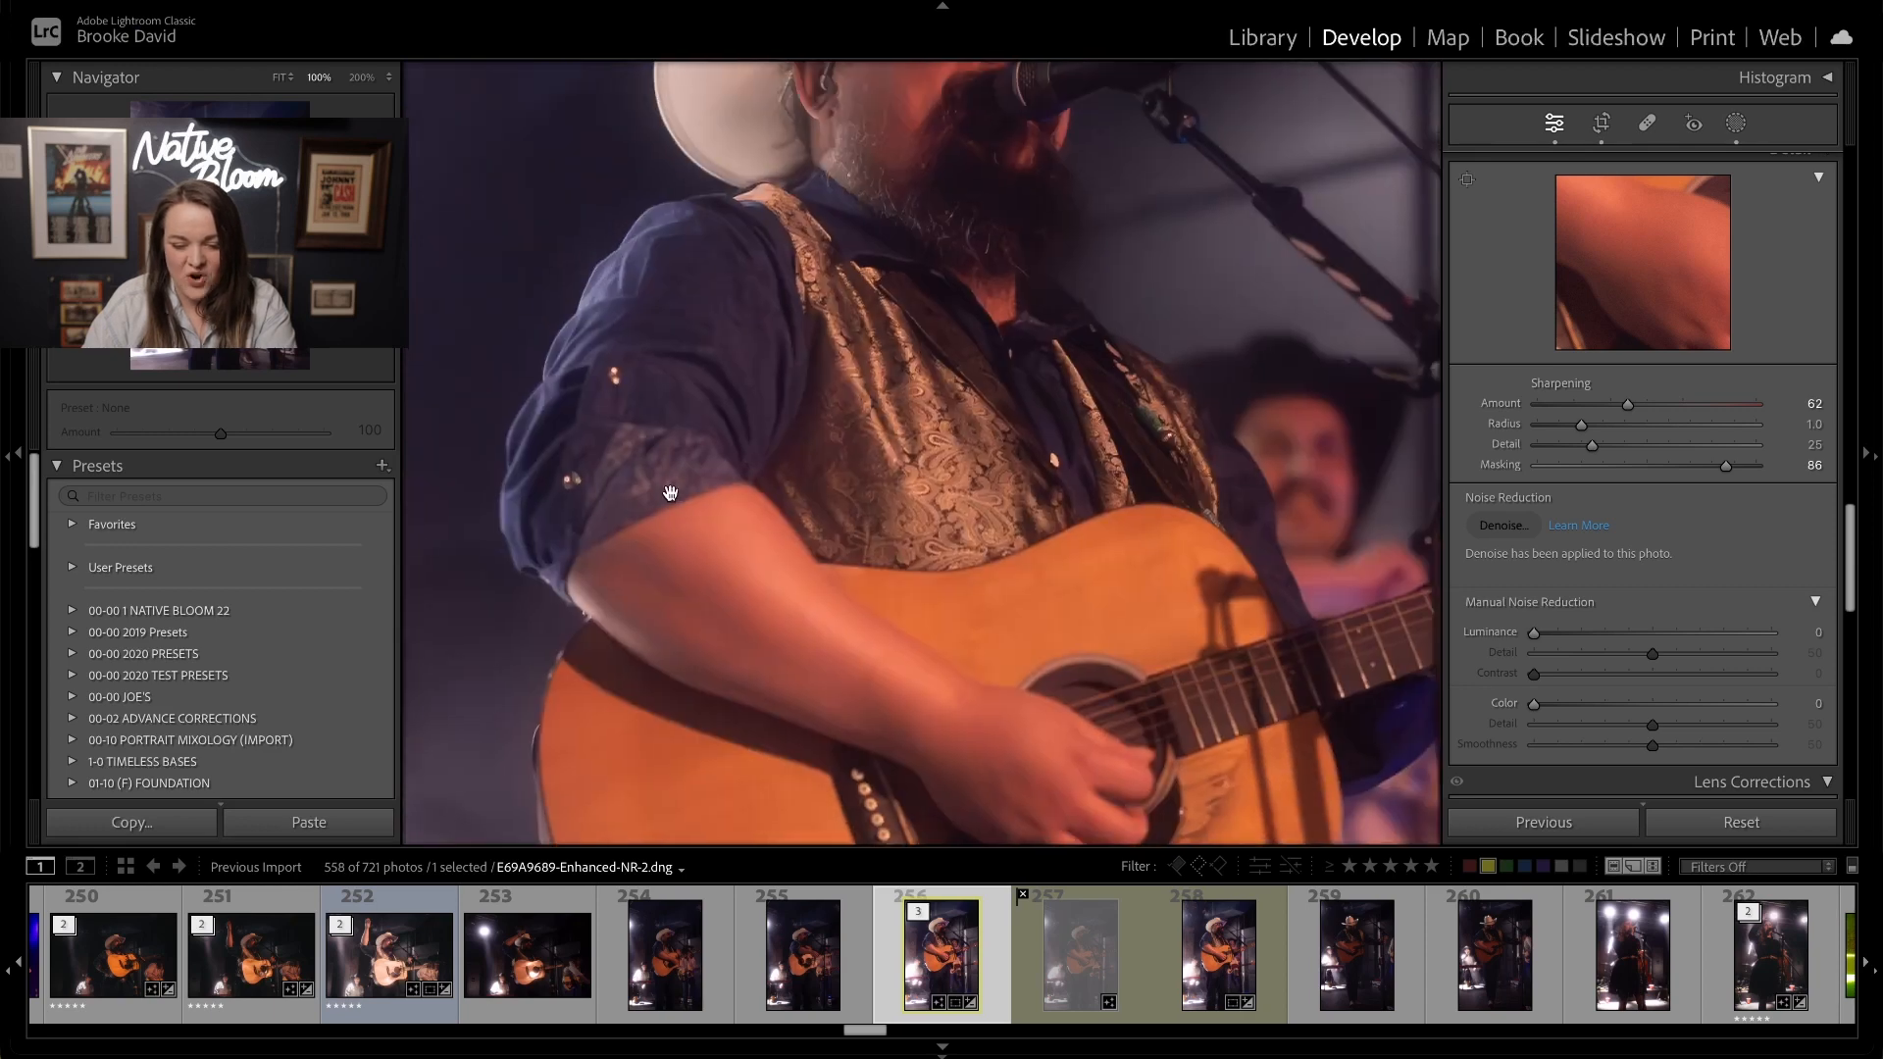
left_click(796, 581)
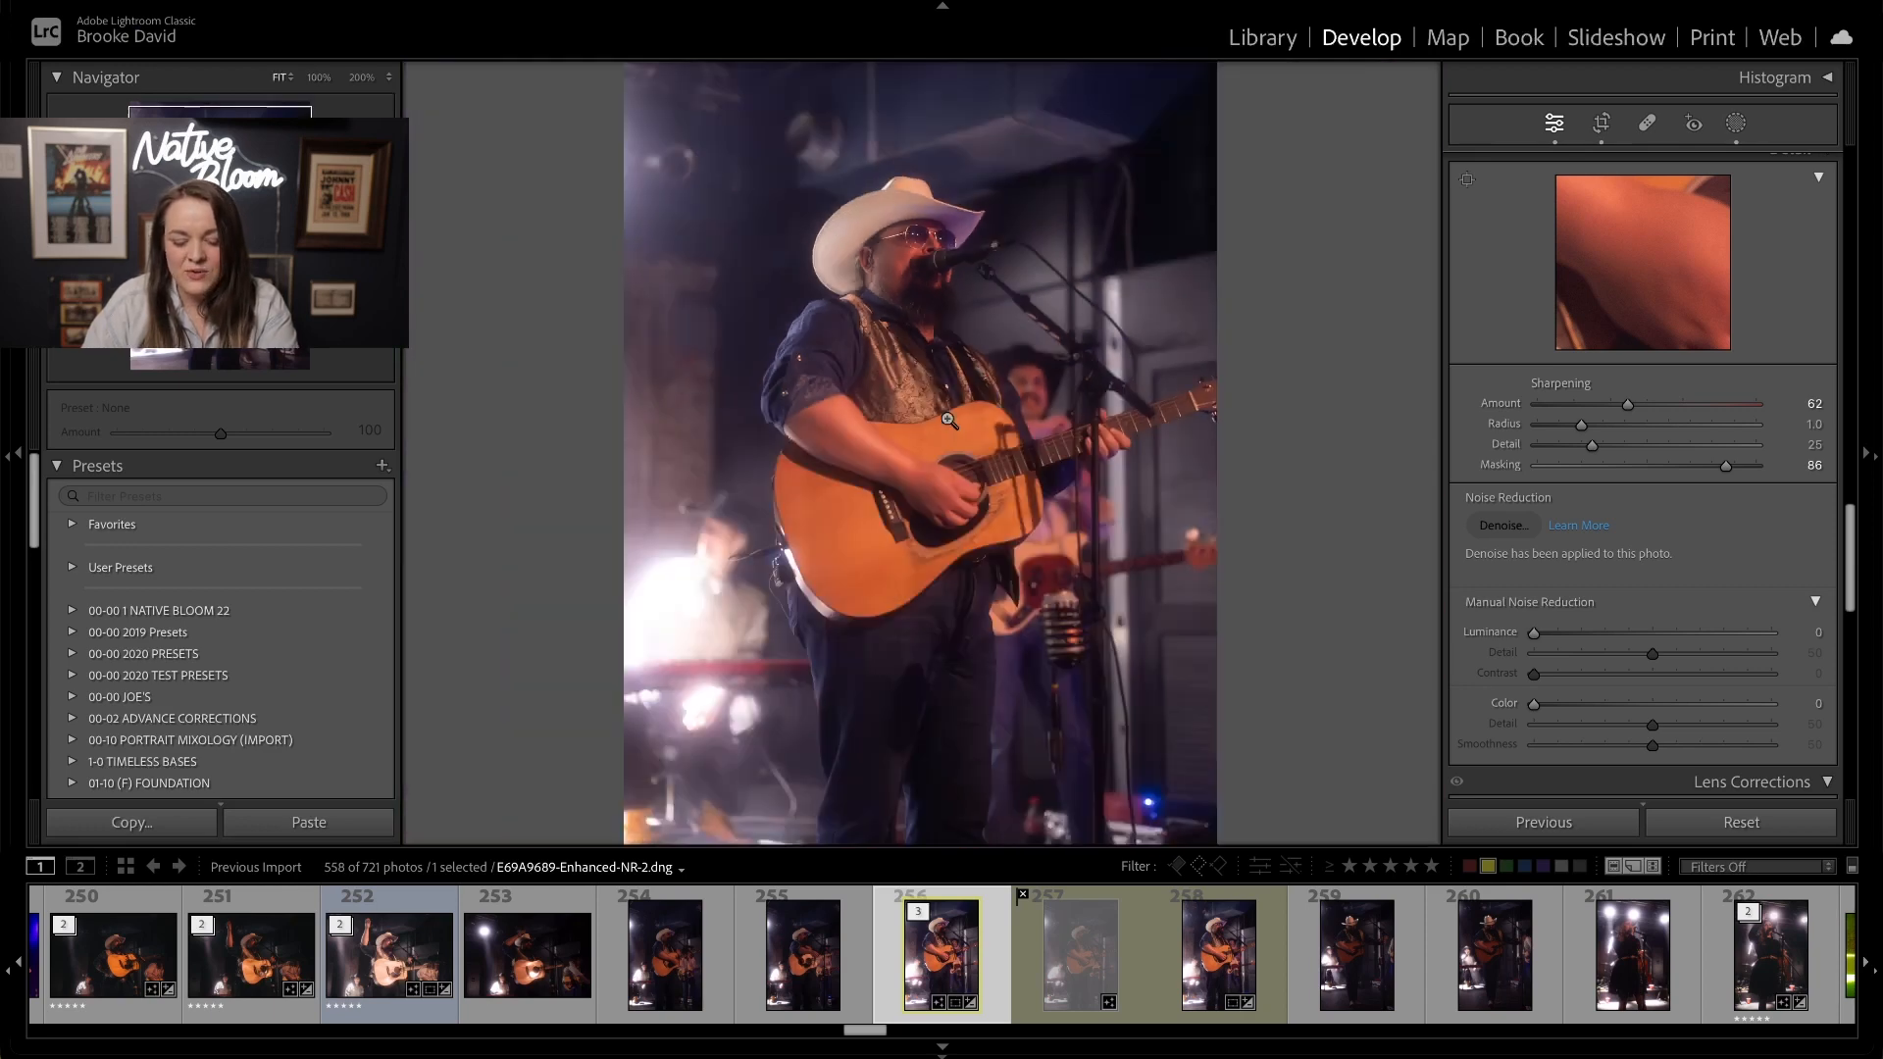
left_click(940, 372)
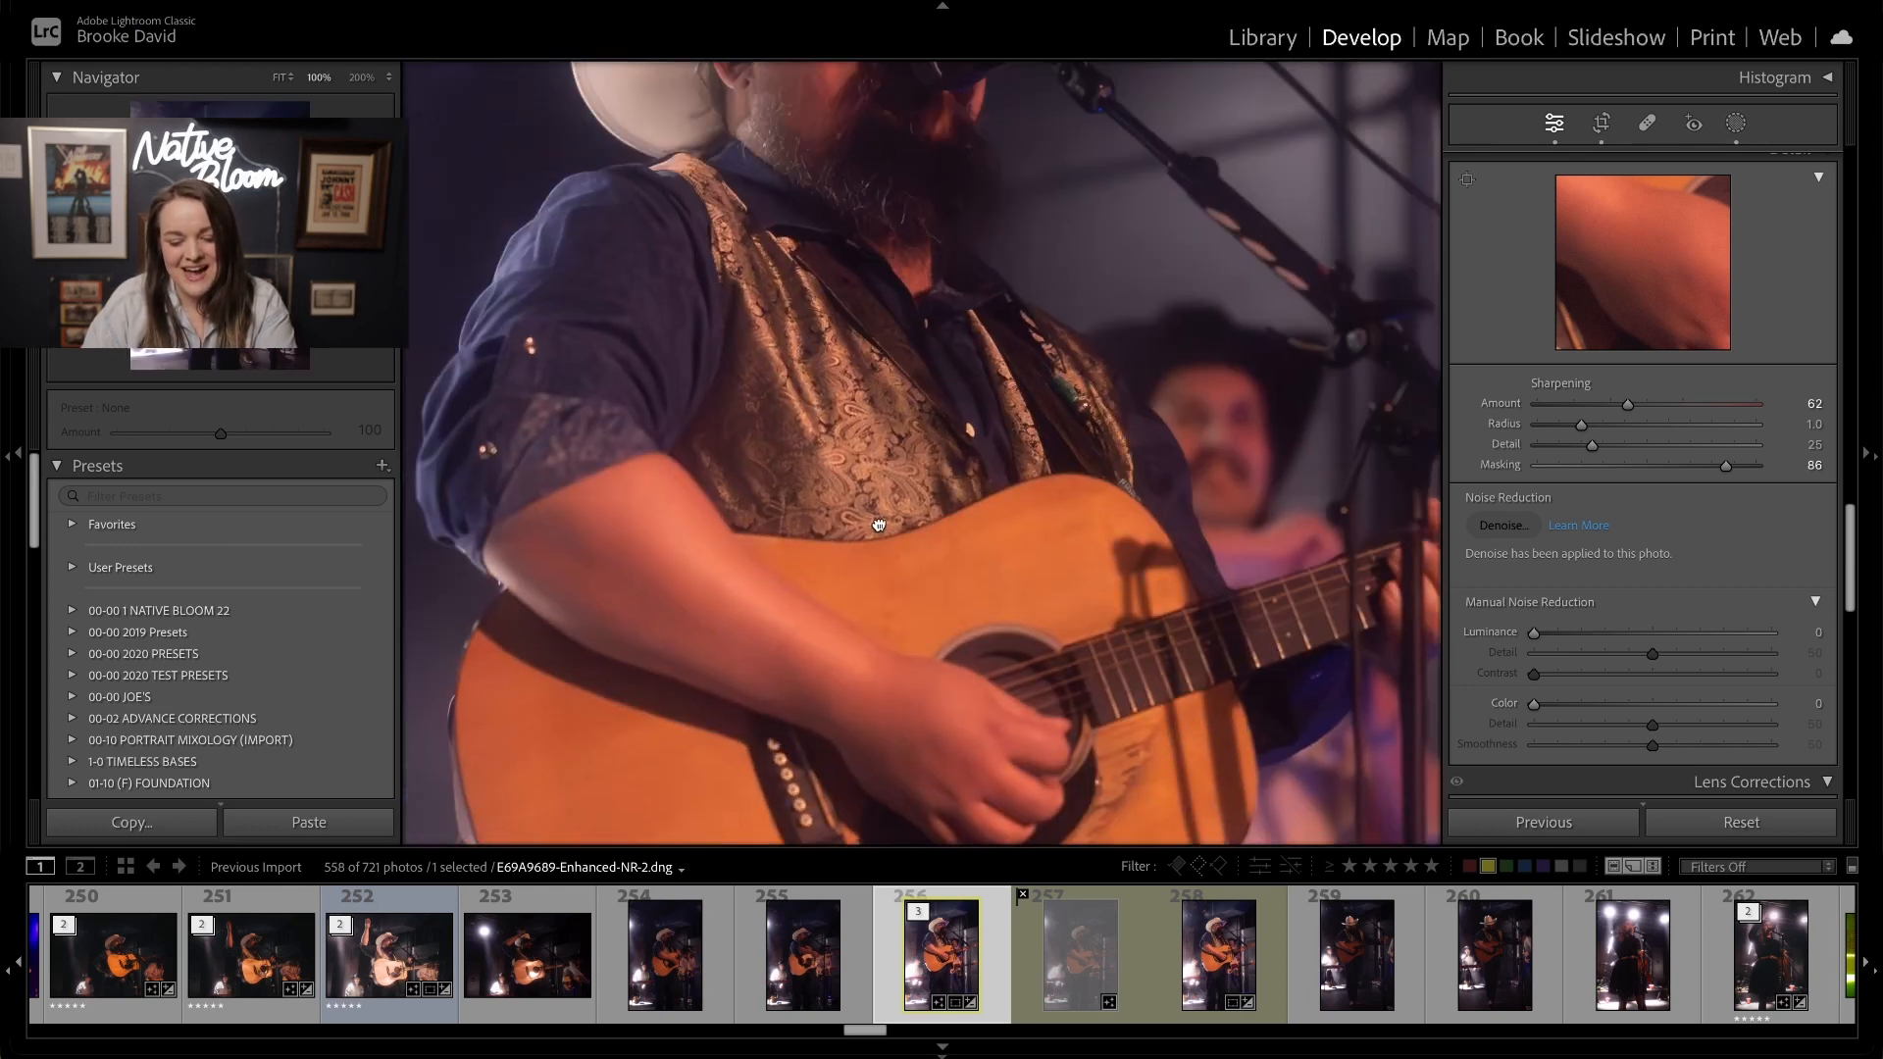
left_click_drag(889, 360, 891, 474)
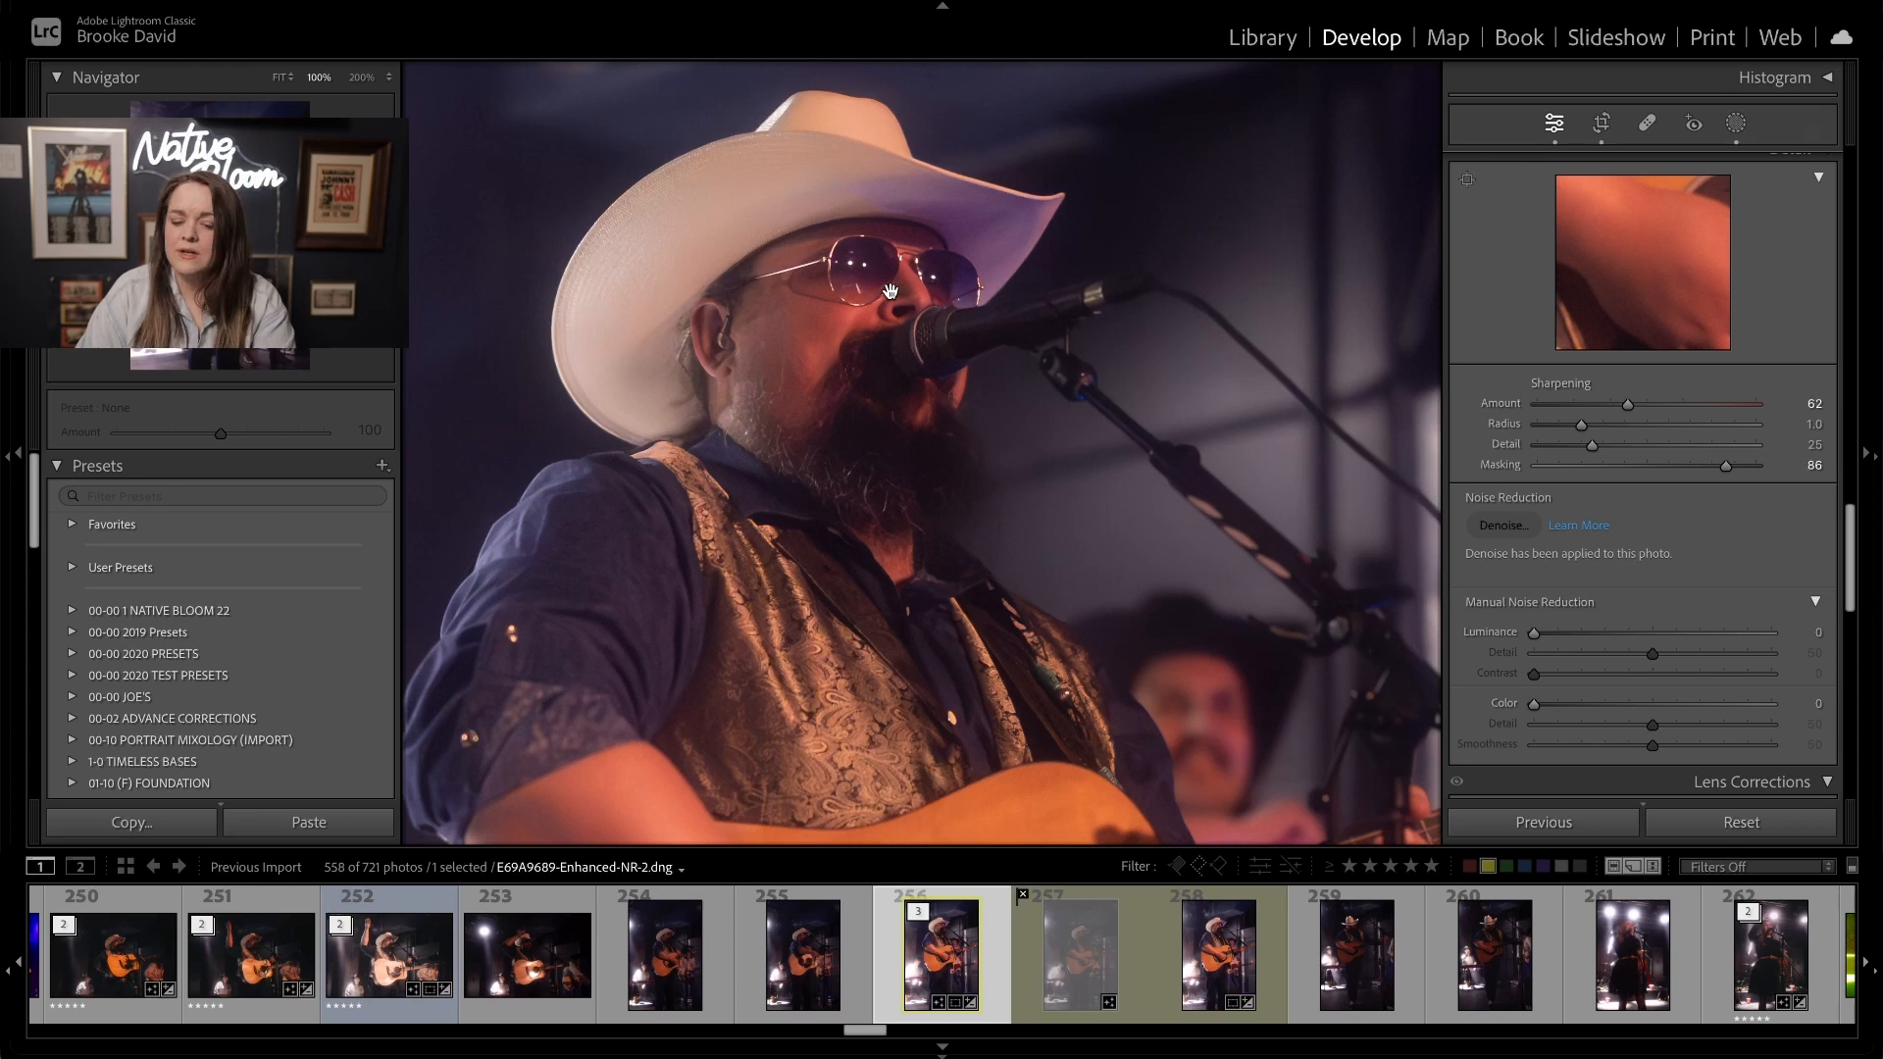
left_click(890, 294)
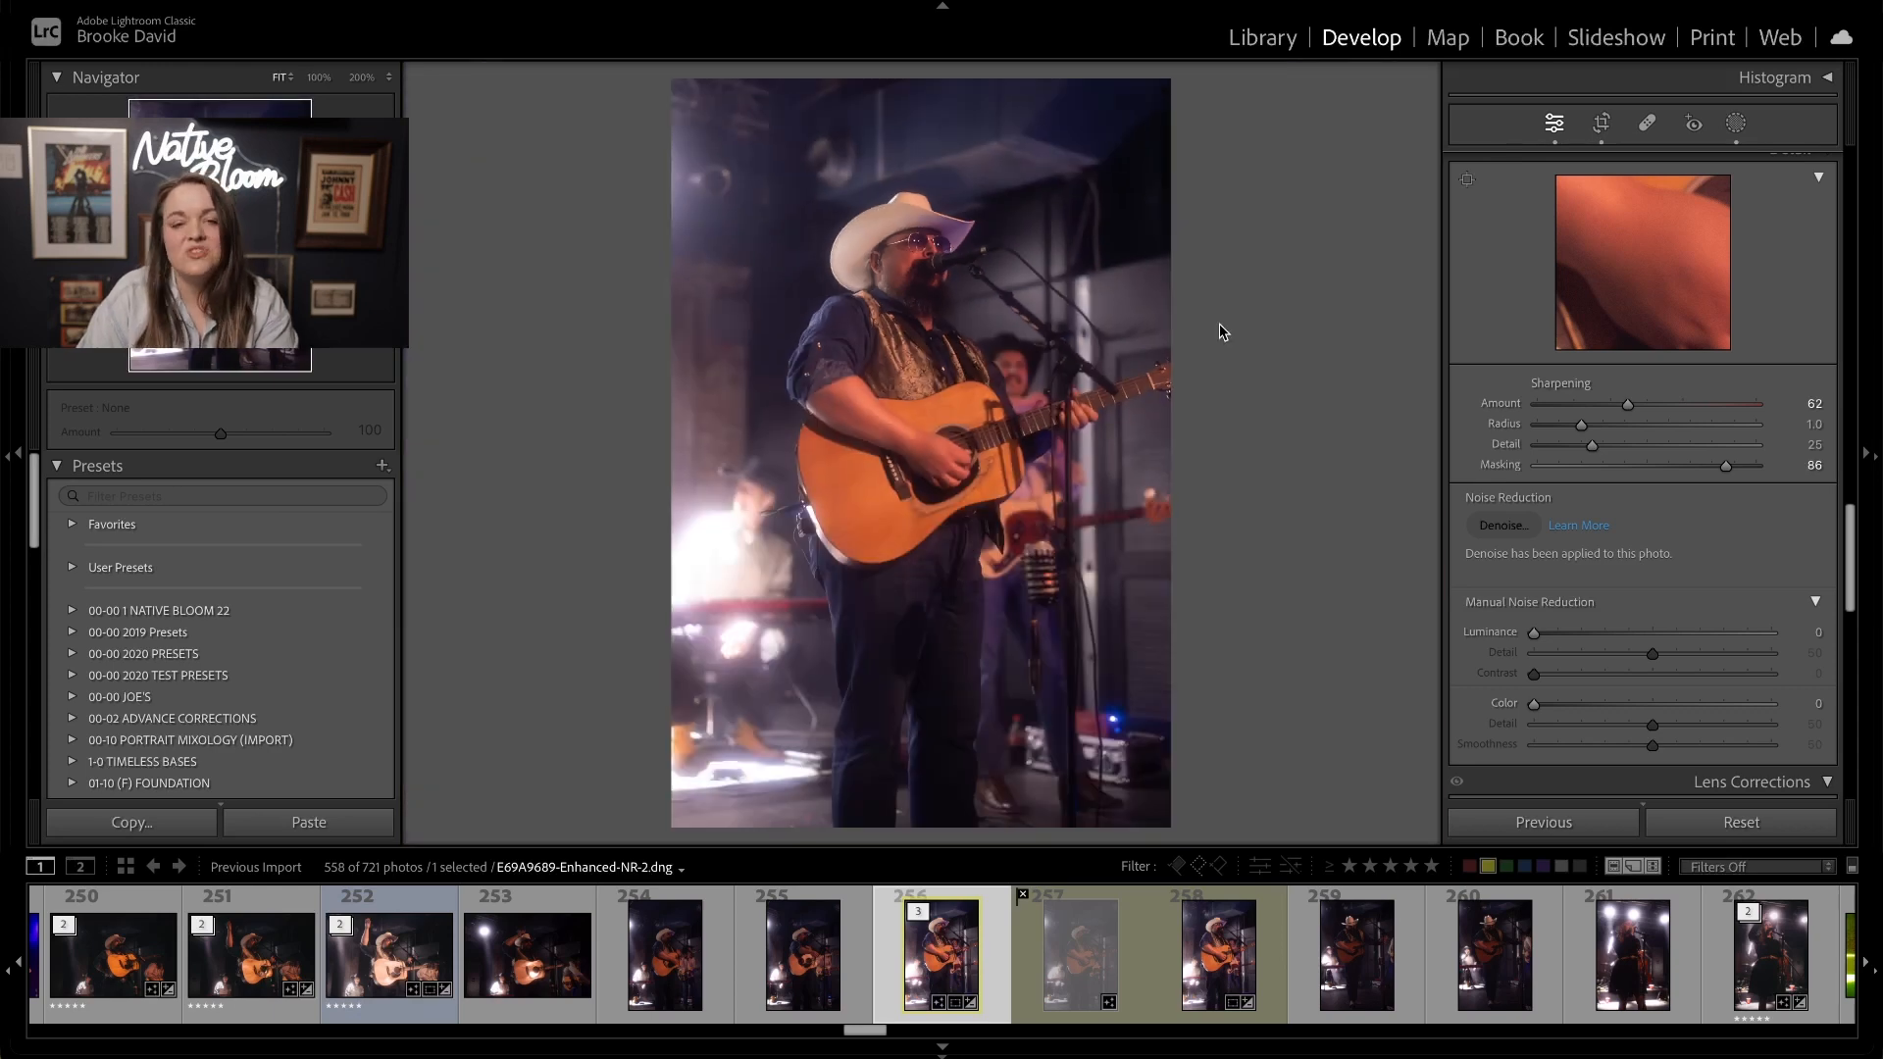
- Add grain to the denoised photo with an Amount of 22, checking the effect at 100%
scroll(1618, 530, "down", 10)
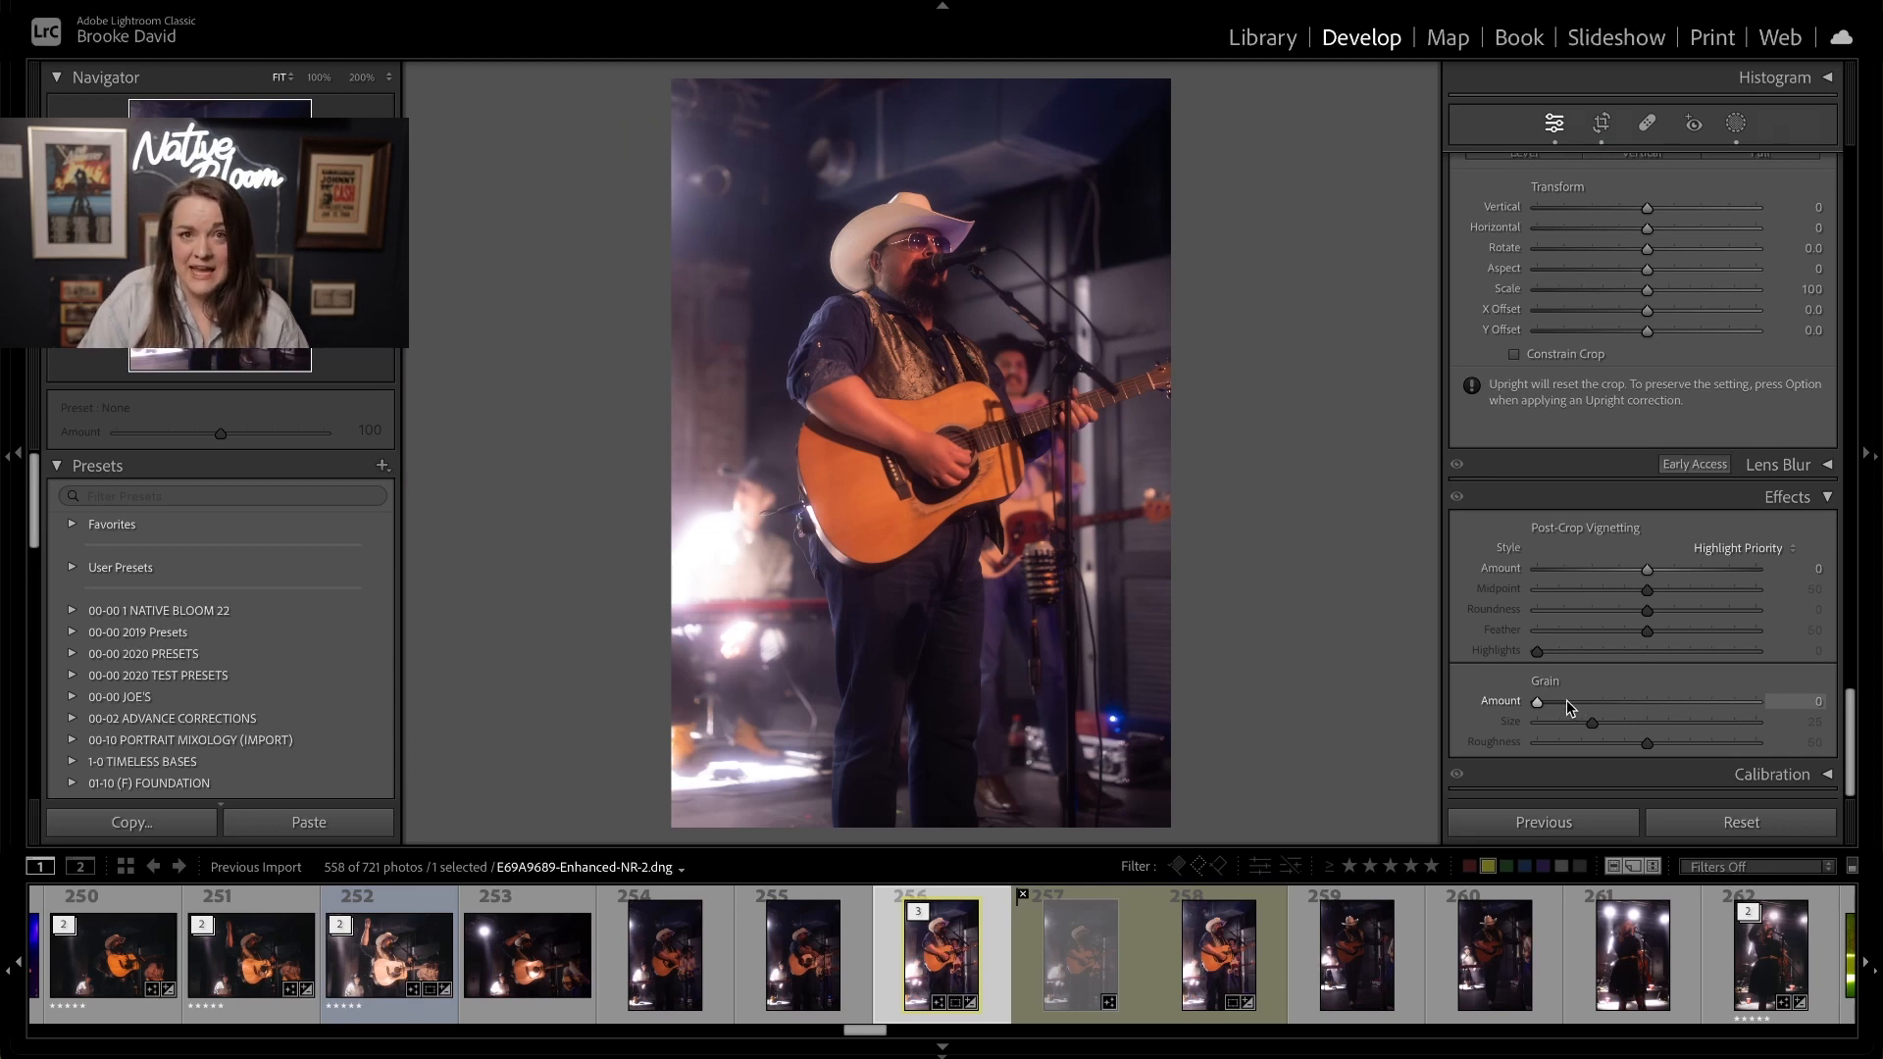
left_click_drag(1569, 706, 1572, 705)
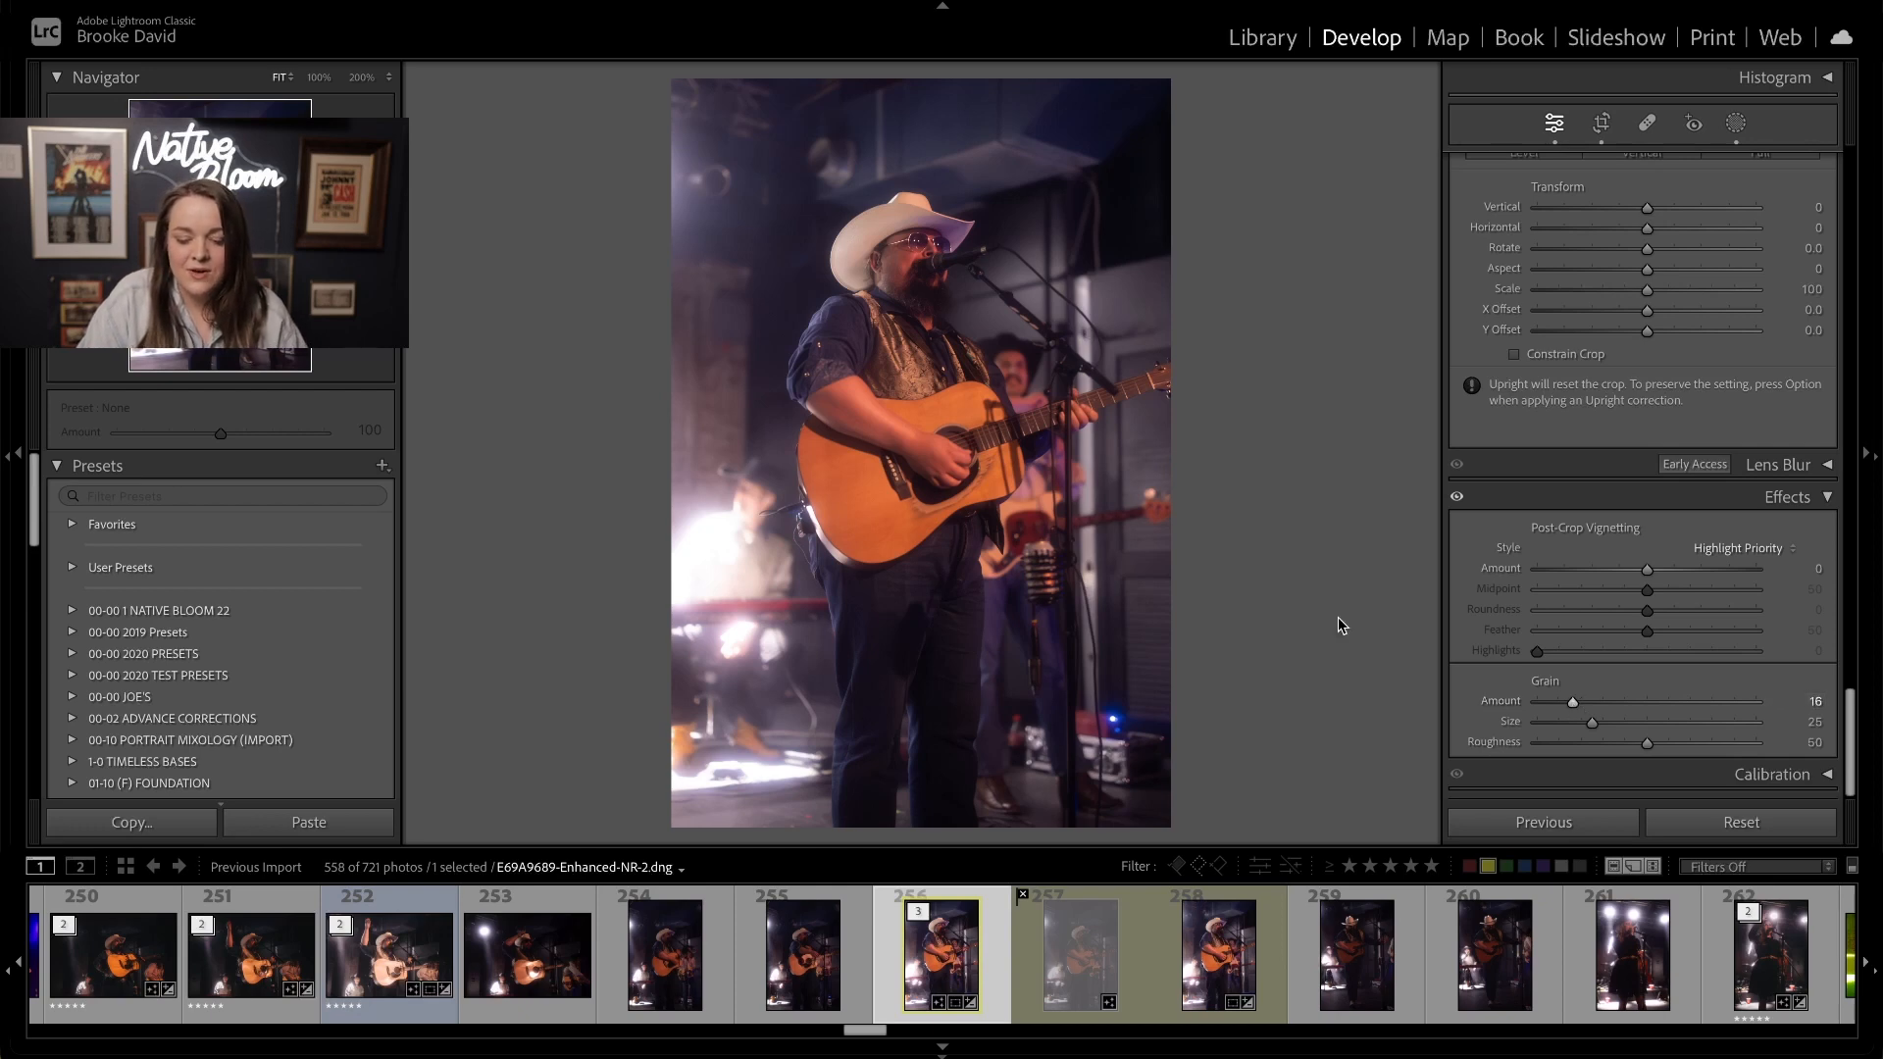
left_click(934, 324)
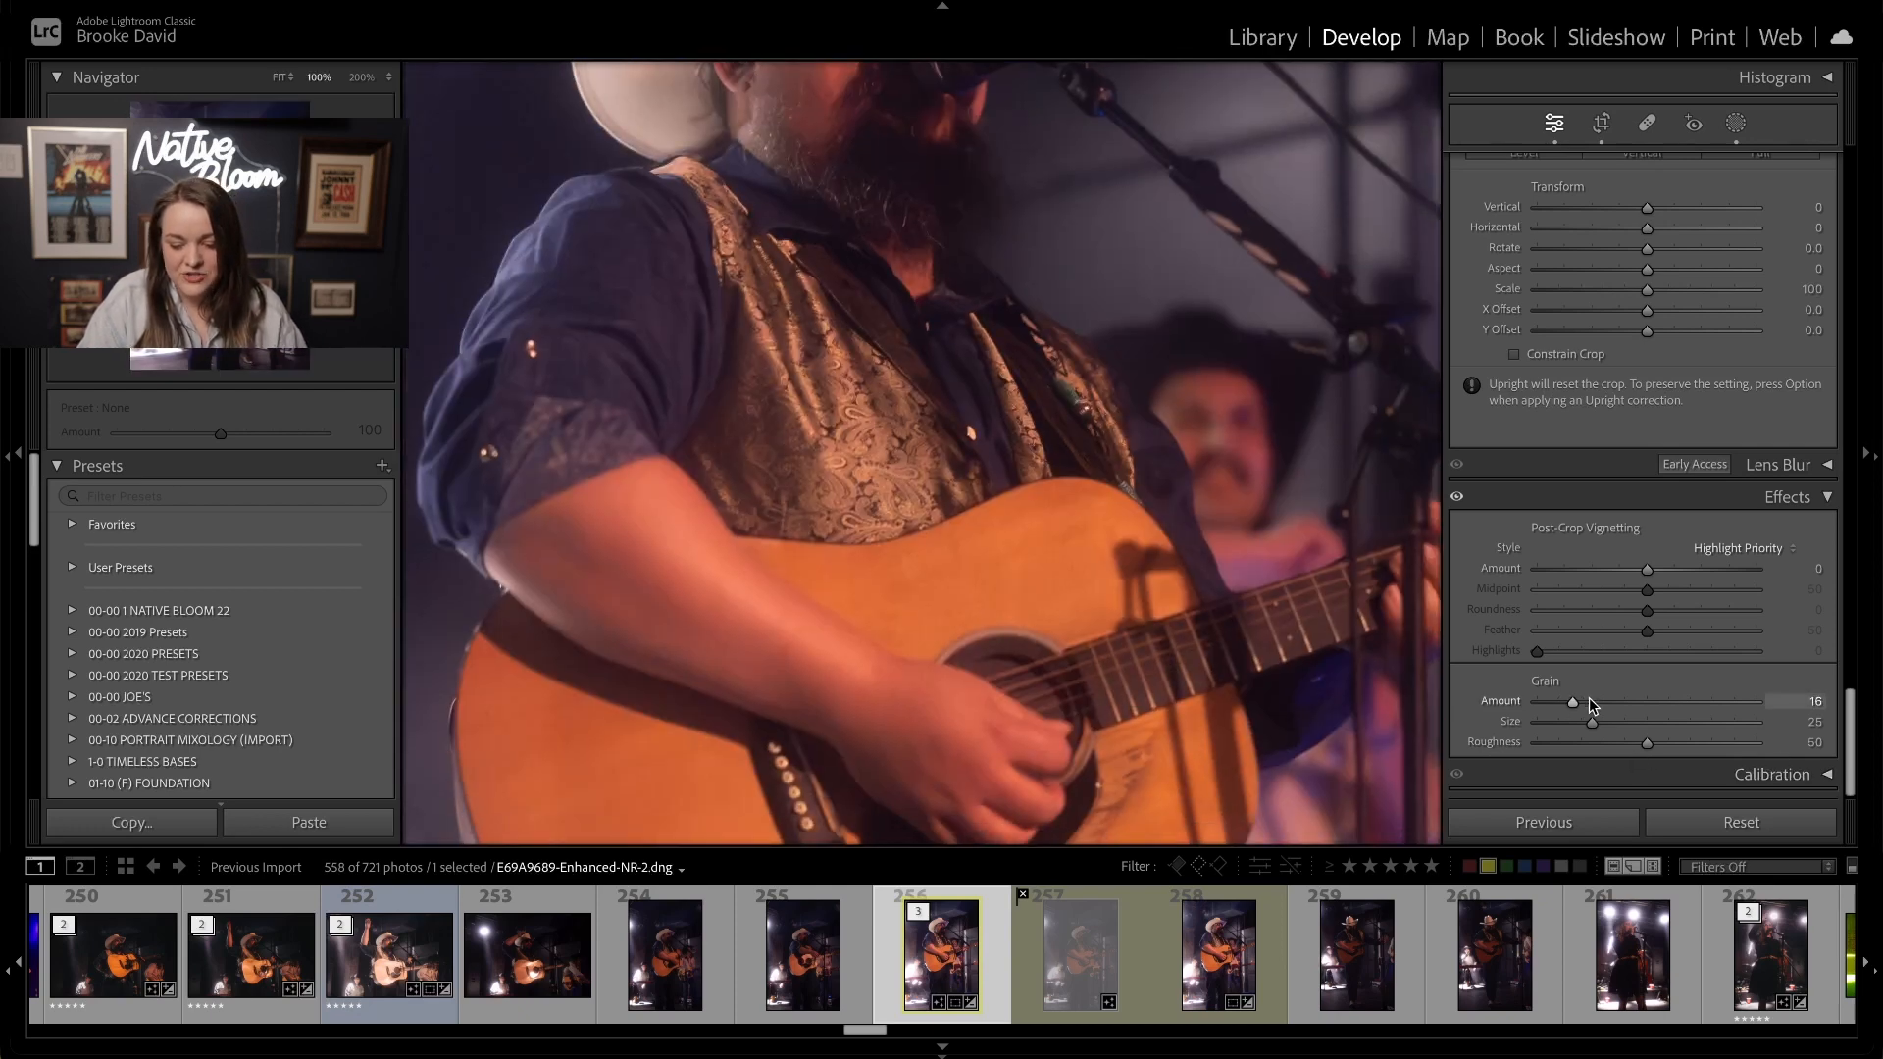
mouse_move(1574, 705)
left_mouse_down()
mouse_move(1590, 708)
mouse_move(1493, 708)
mouse_move(1586, 708)
left_mouse_up()
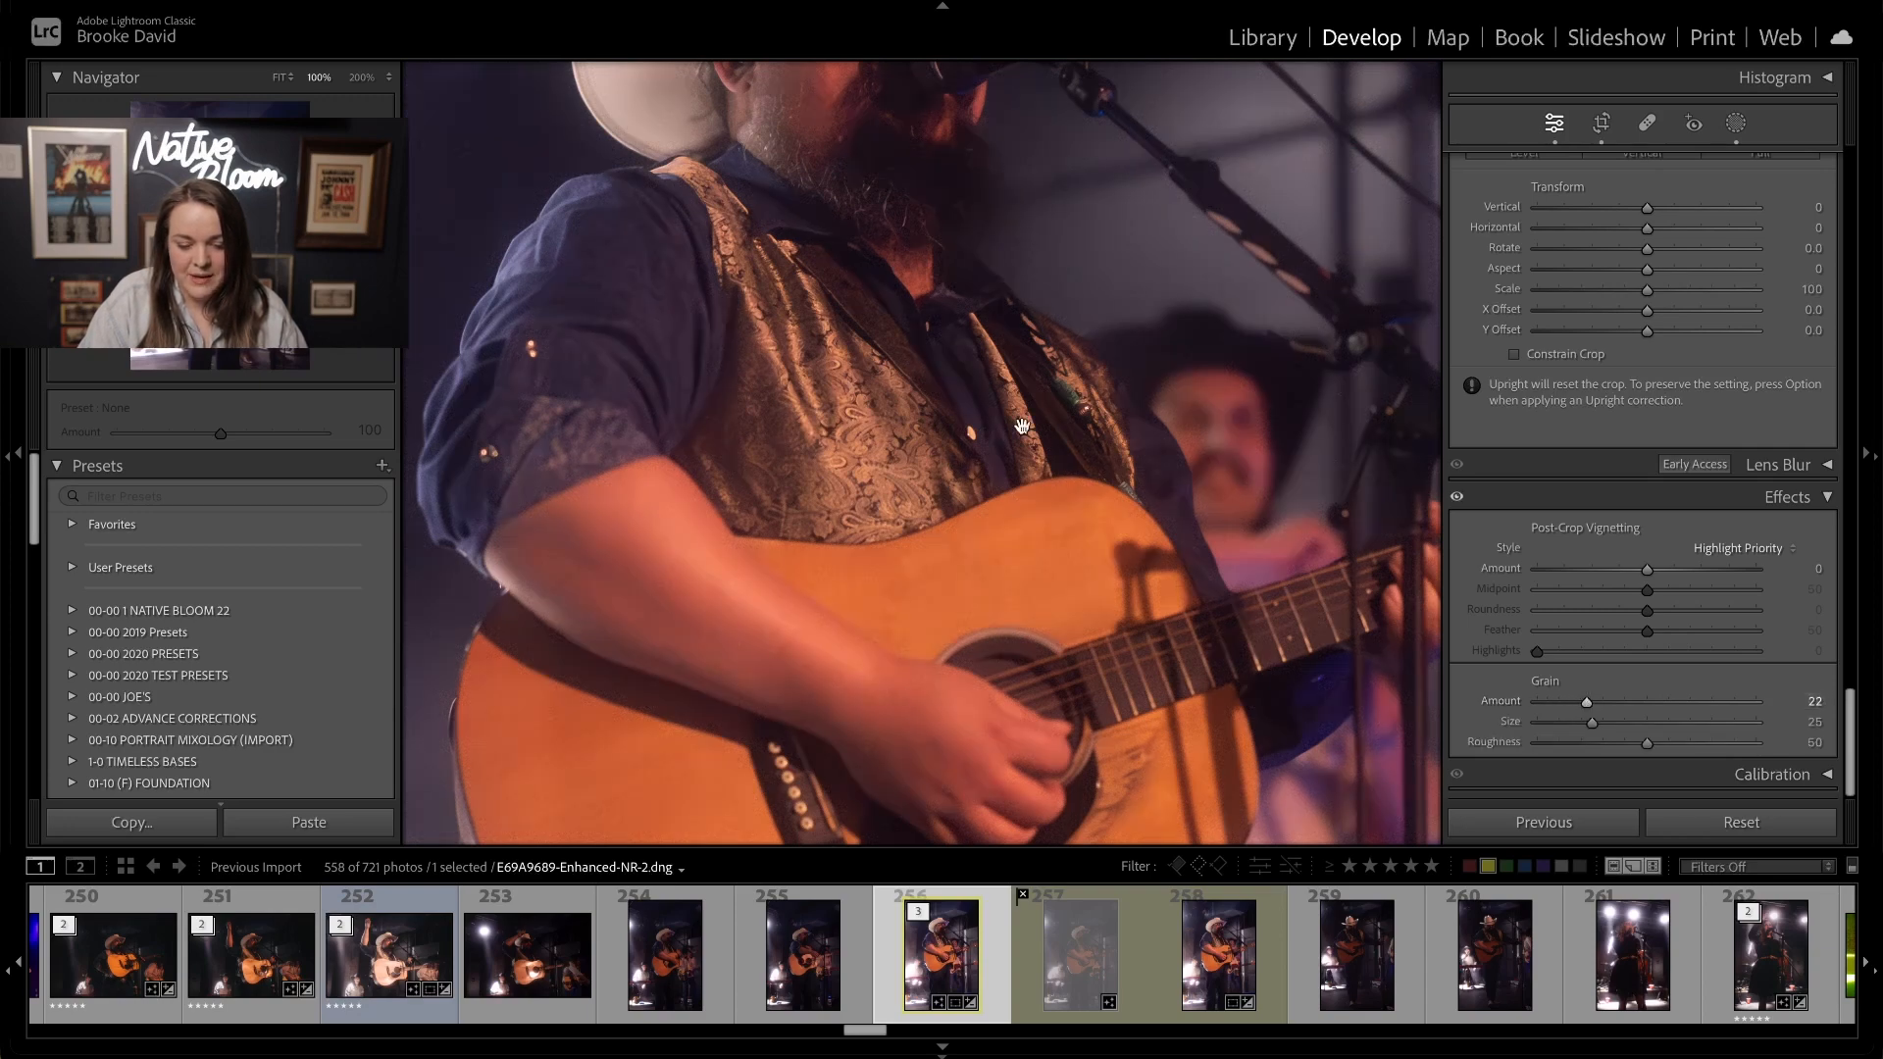
left_click(1022, 428)
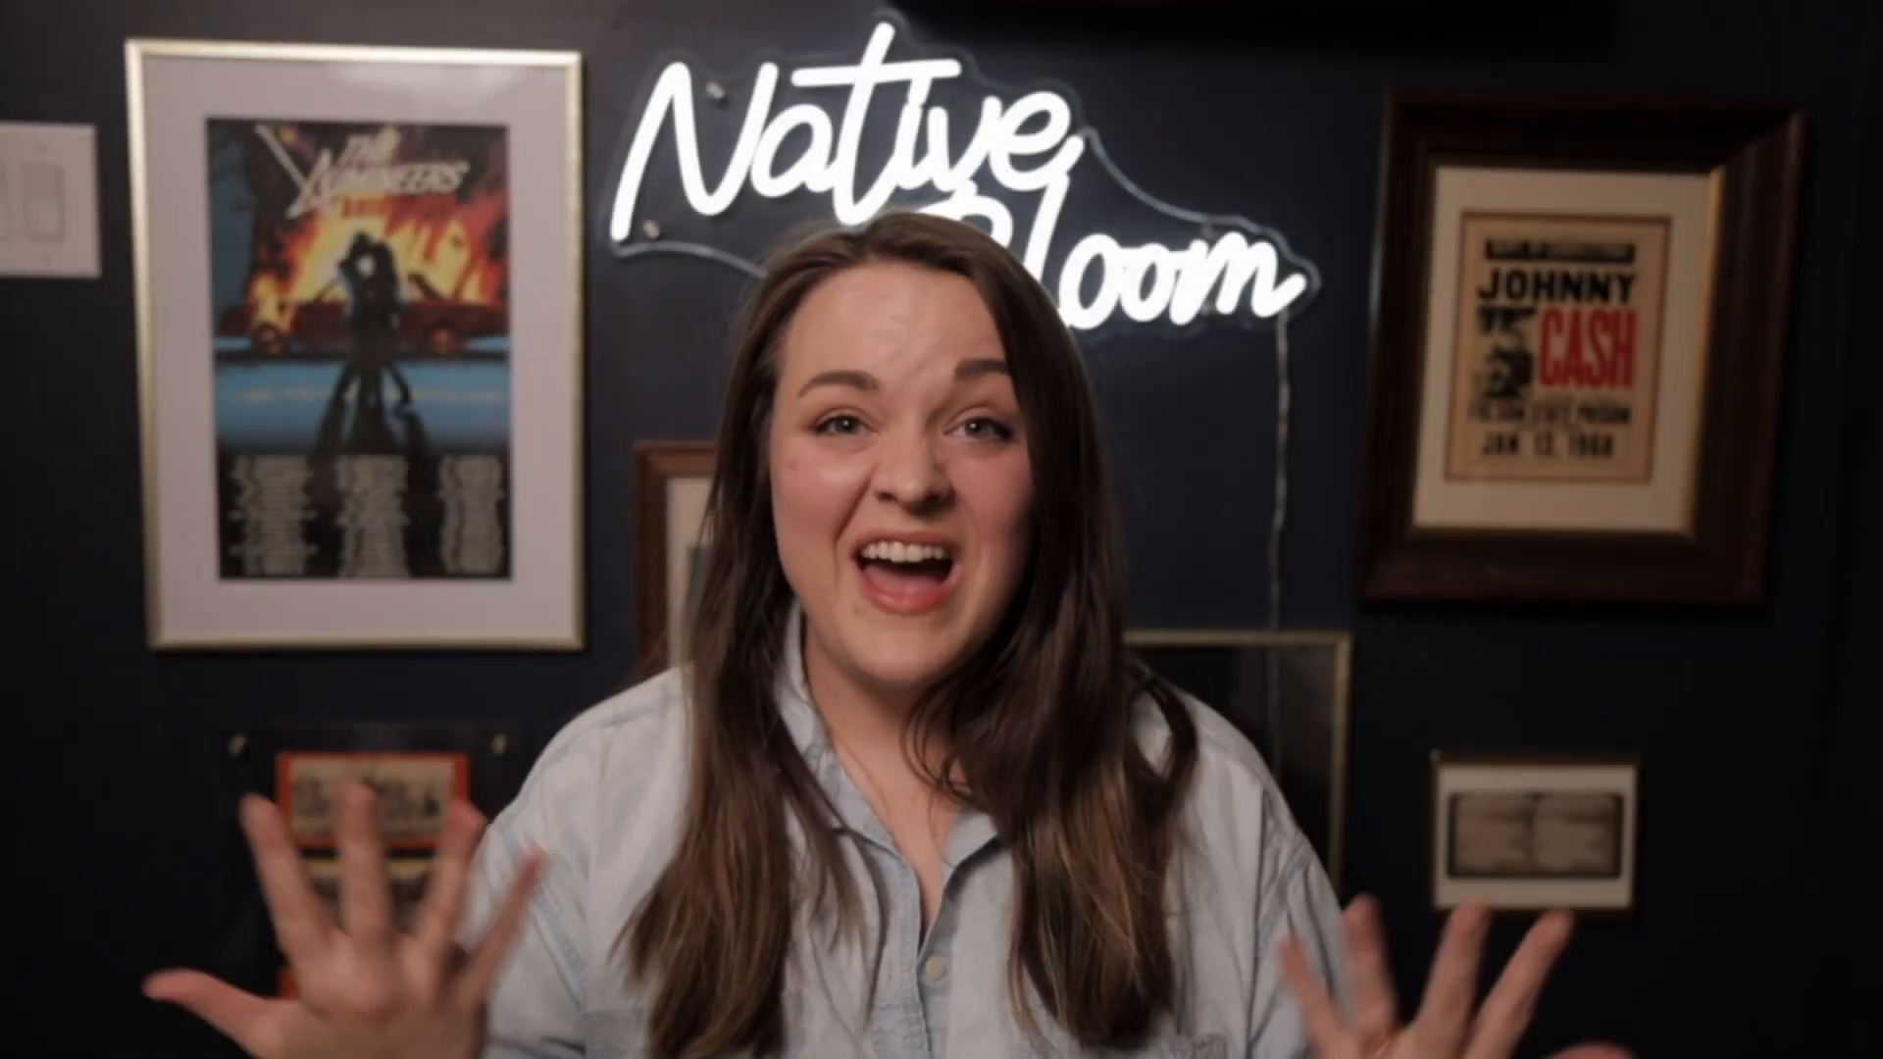